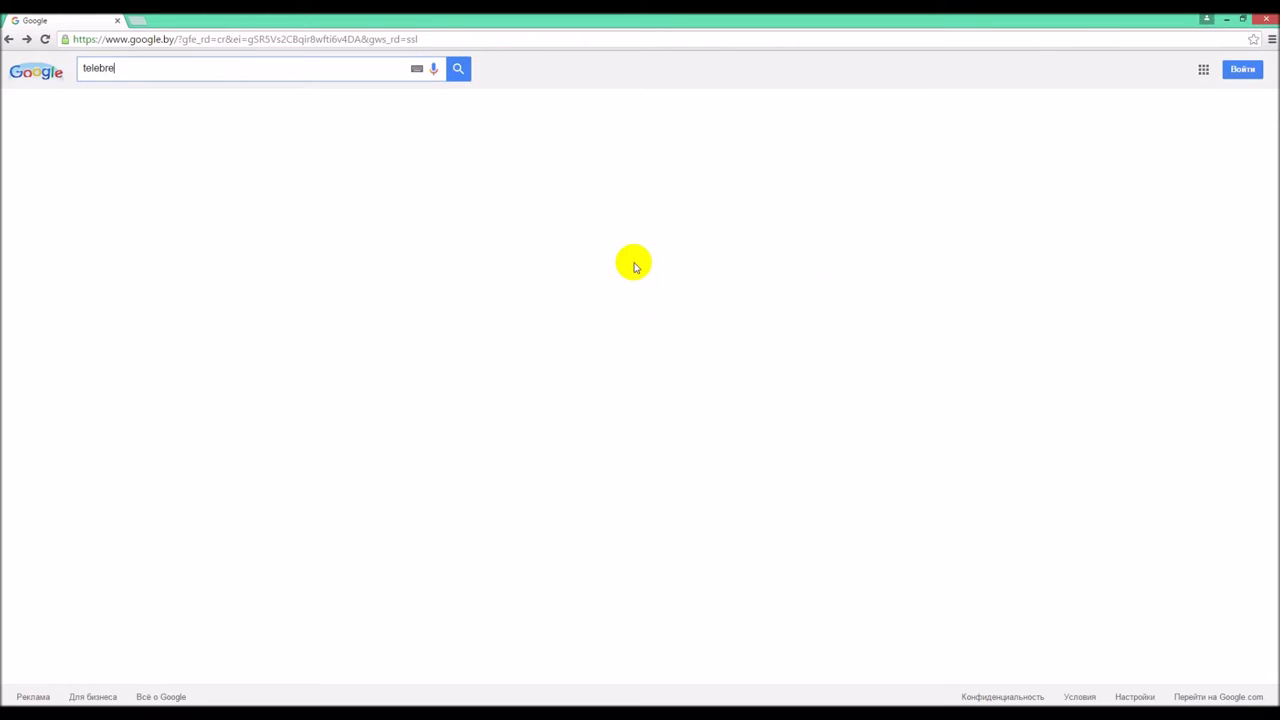
# - Search Google for telebreeze and open the Telebreeze - IPTV/OTT Cloud Solution result
pyautogui.press('Return')
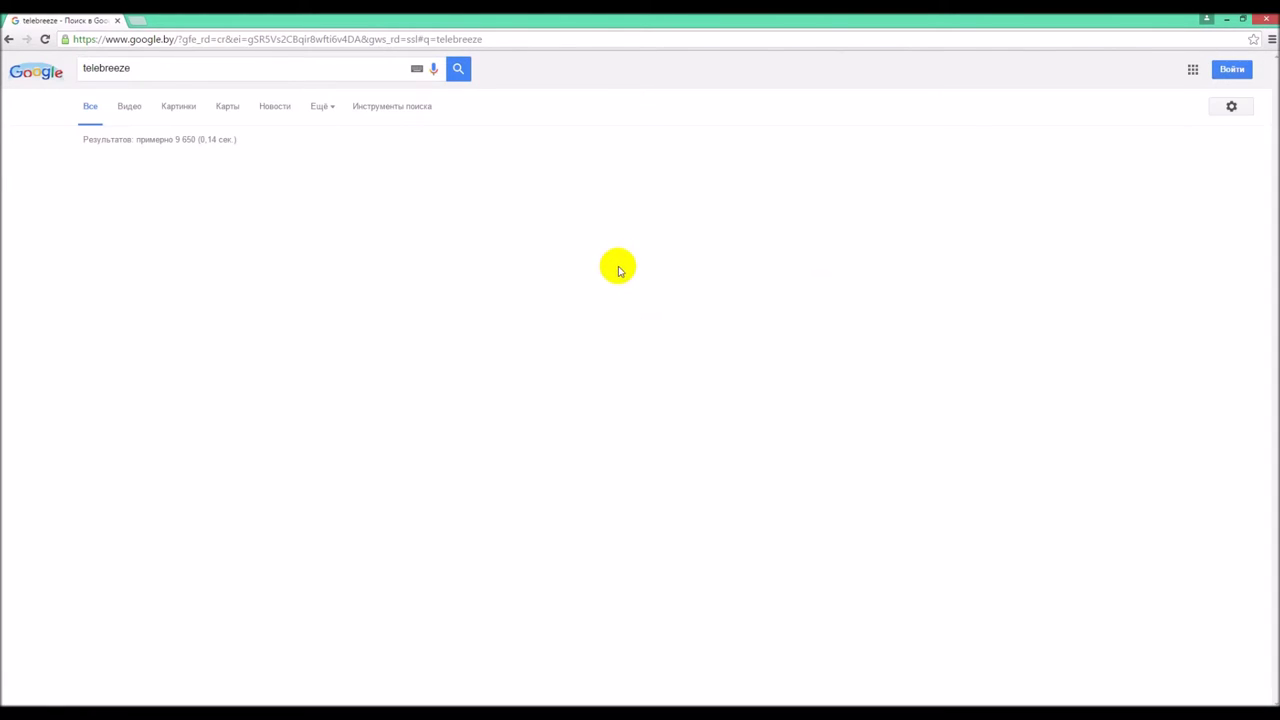
pyautogui.click(228, 228)
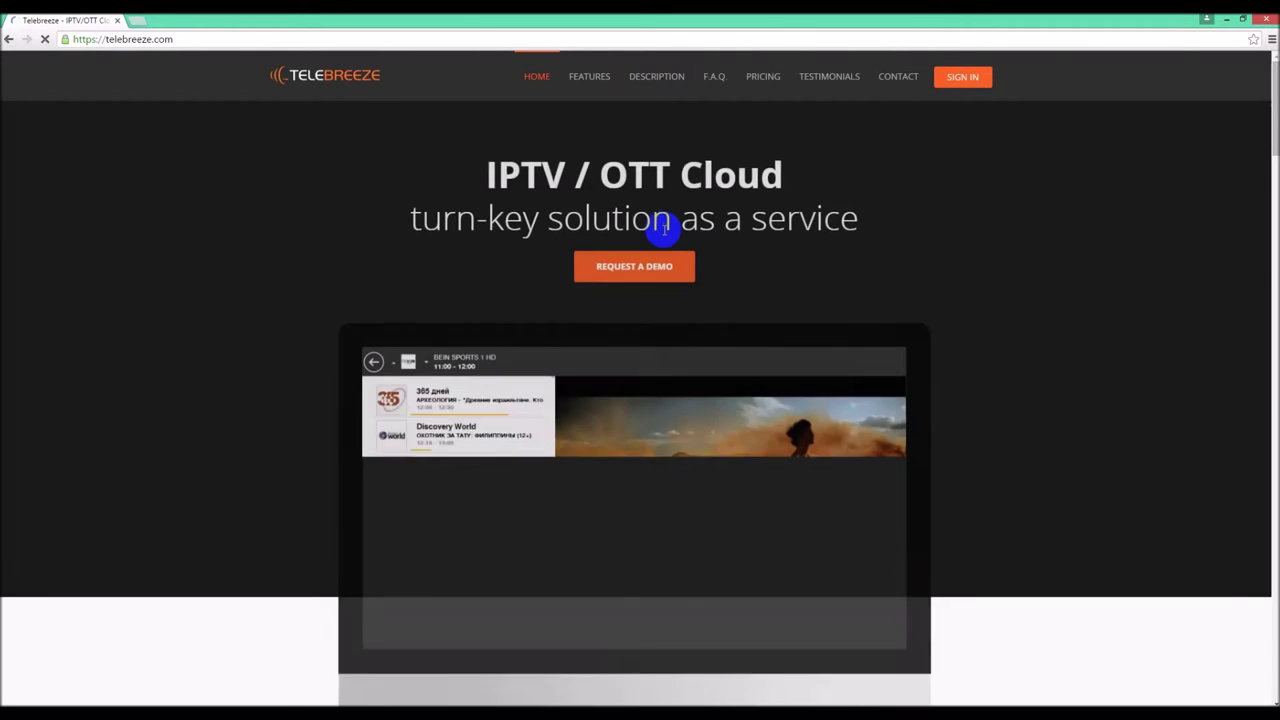
# - Sign in to Telebreeze as operator, pasting the username from the clipboard
pyautogui.click(947, 80)
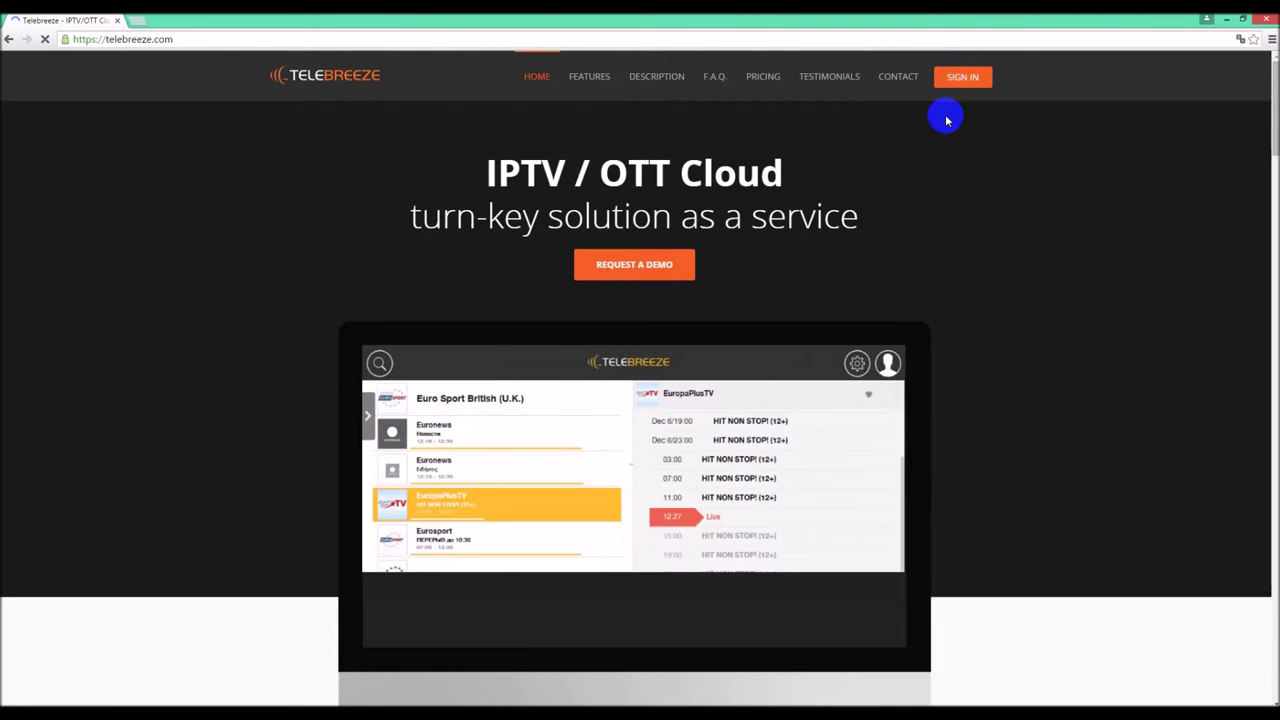
pyautogui.click(958, 80)
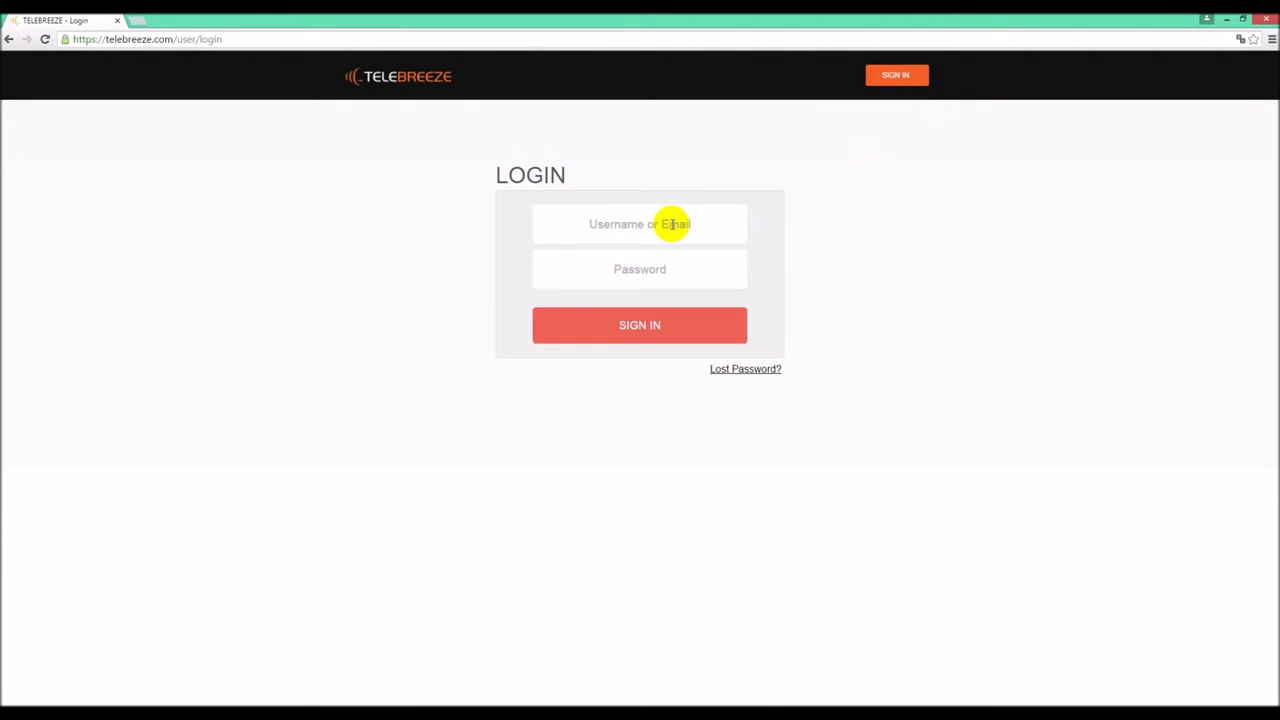
pyautogui.rightClick(673, 224)
pyautogui.click(706, 297)
pyautogui.click(629, 327)
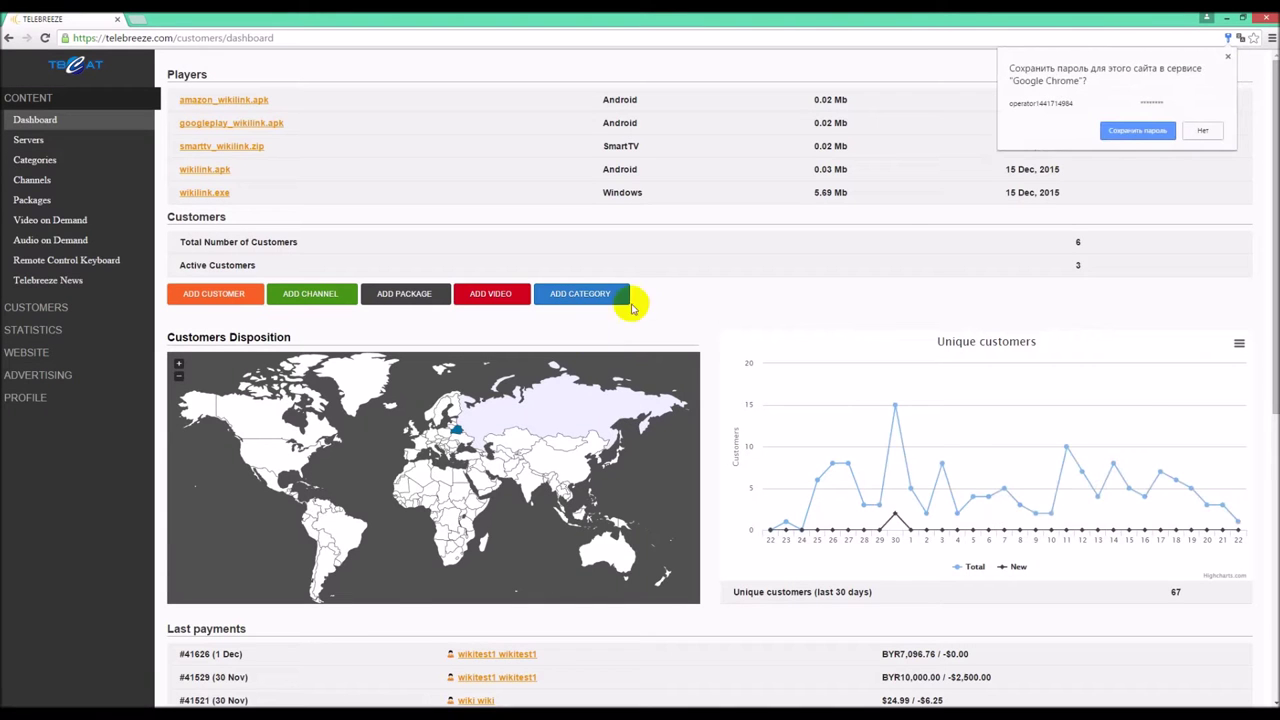
# - Save the login password in Chrome, then view the Servers, Categories, Channels and Packages pages
pyautogui.click(1146, 130)
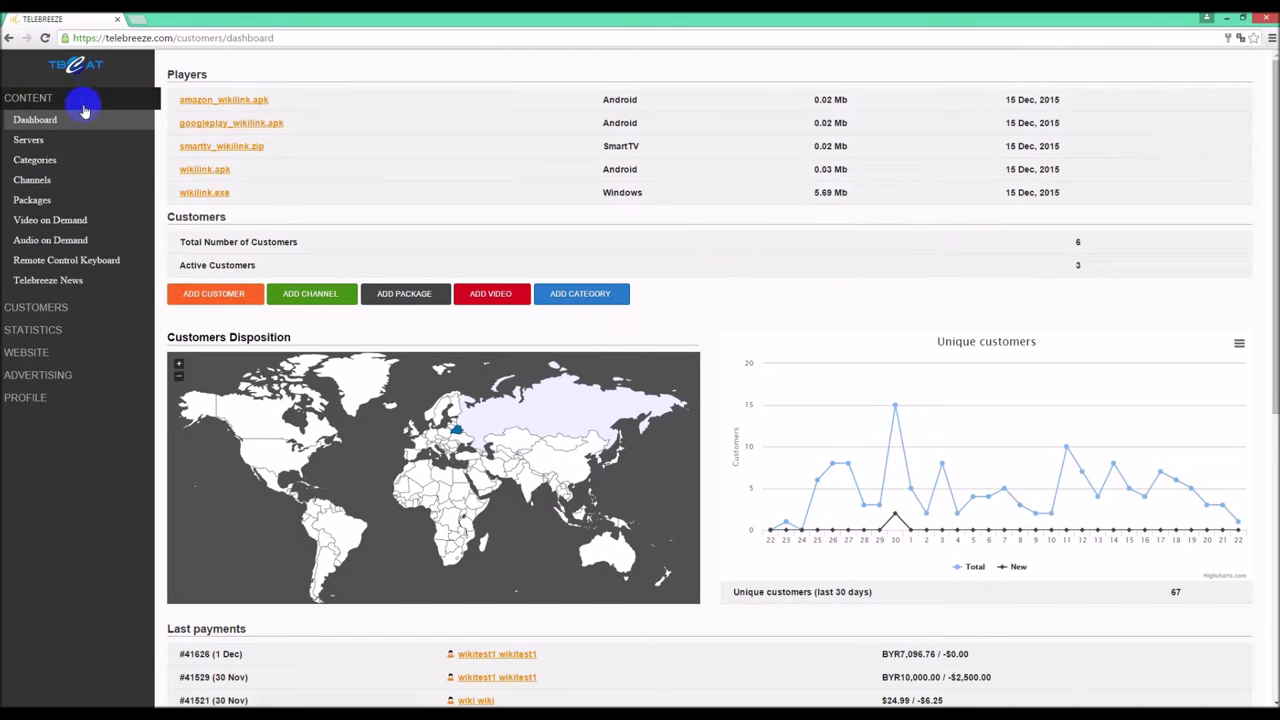
pyautogui.click(22, 143)
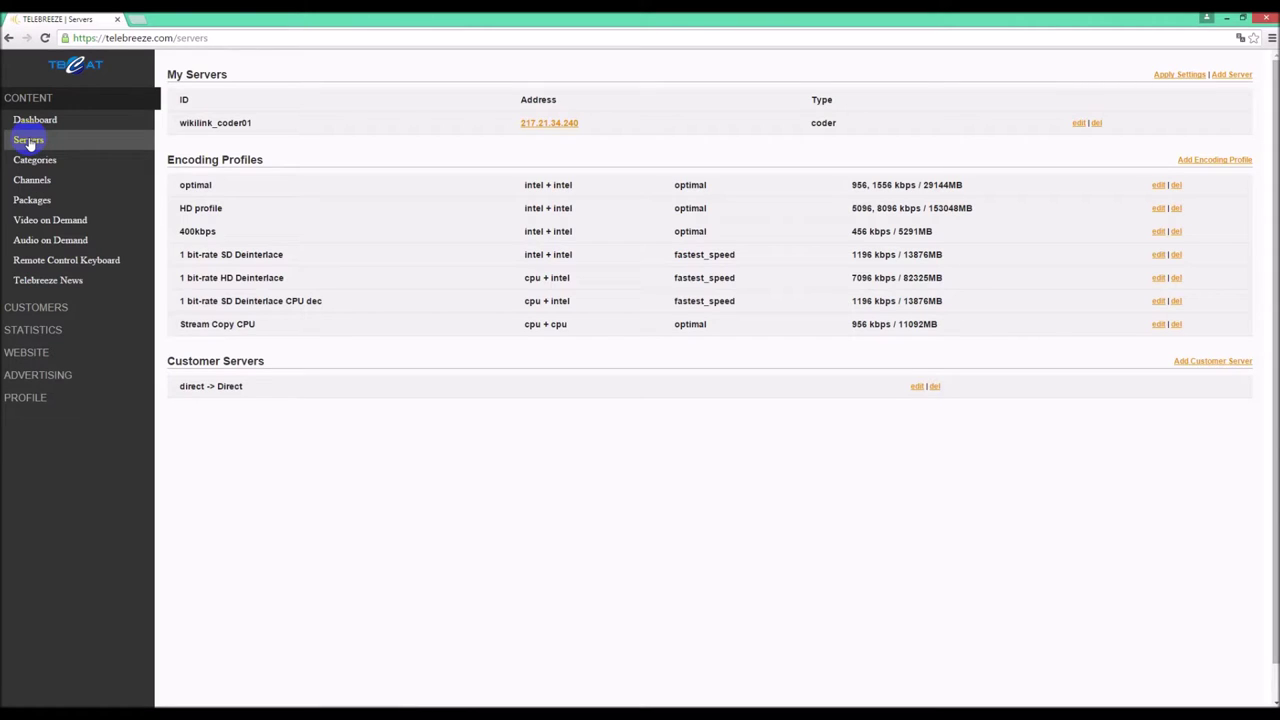
pyautogui.click(31, 164)
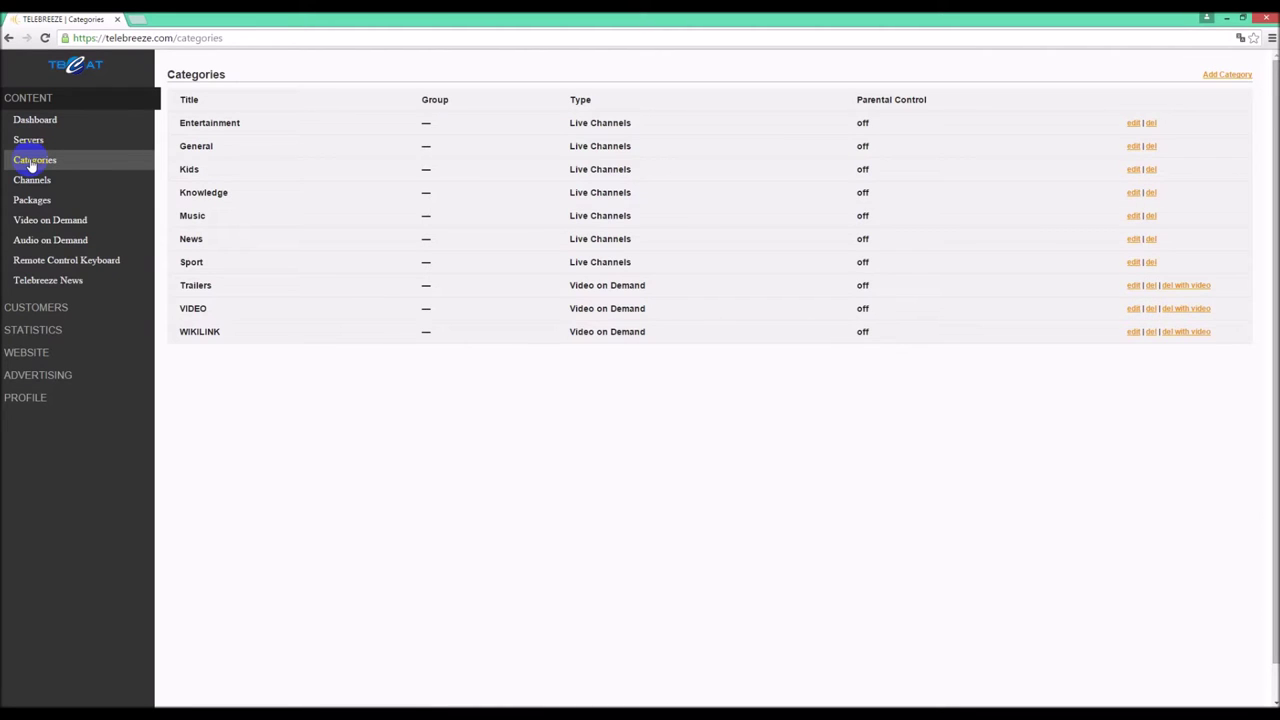
pyautogui.click(32, 182)
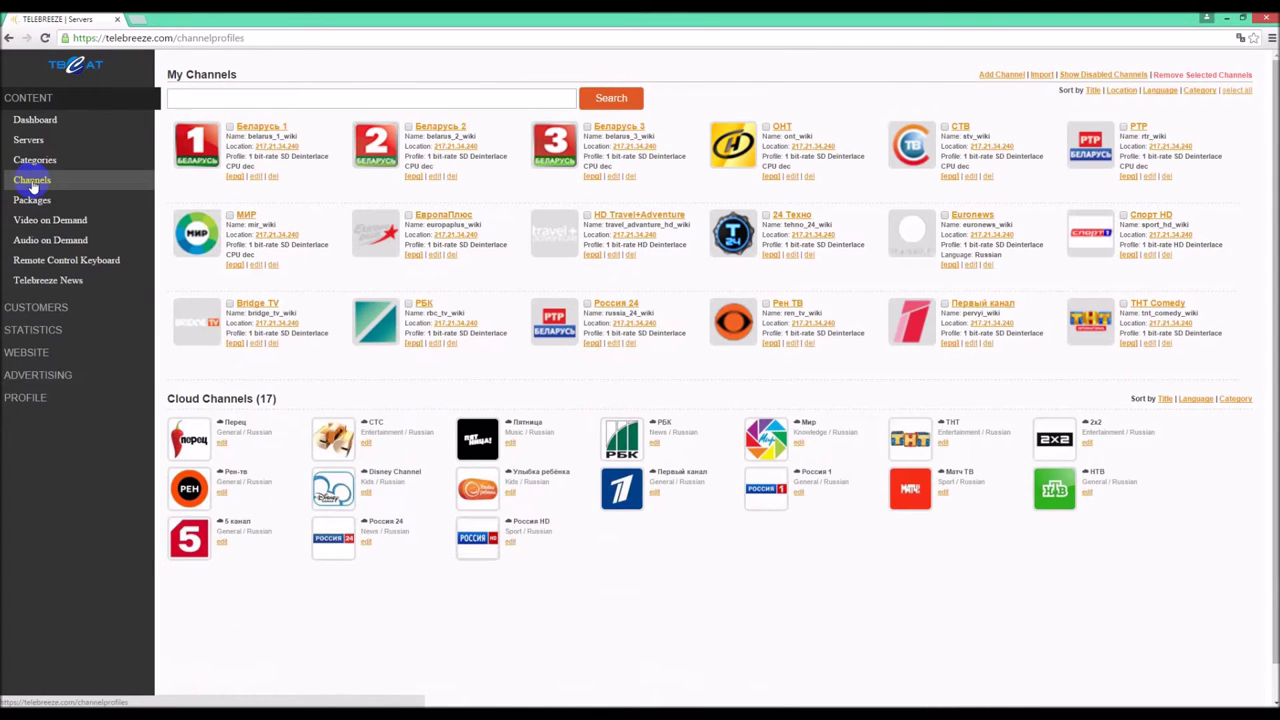
pyautogui.click(30, 200)
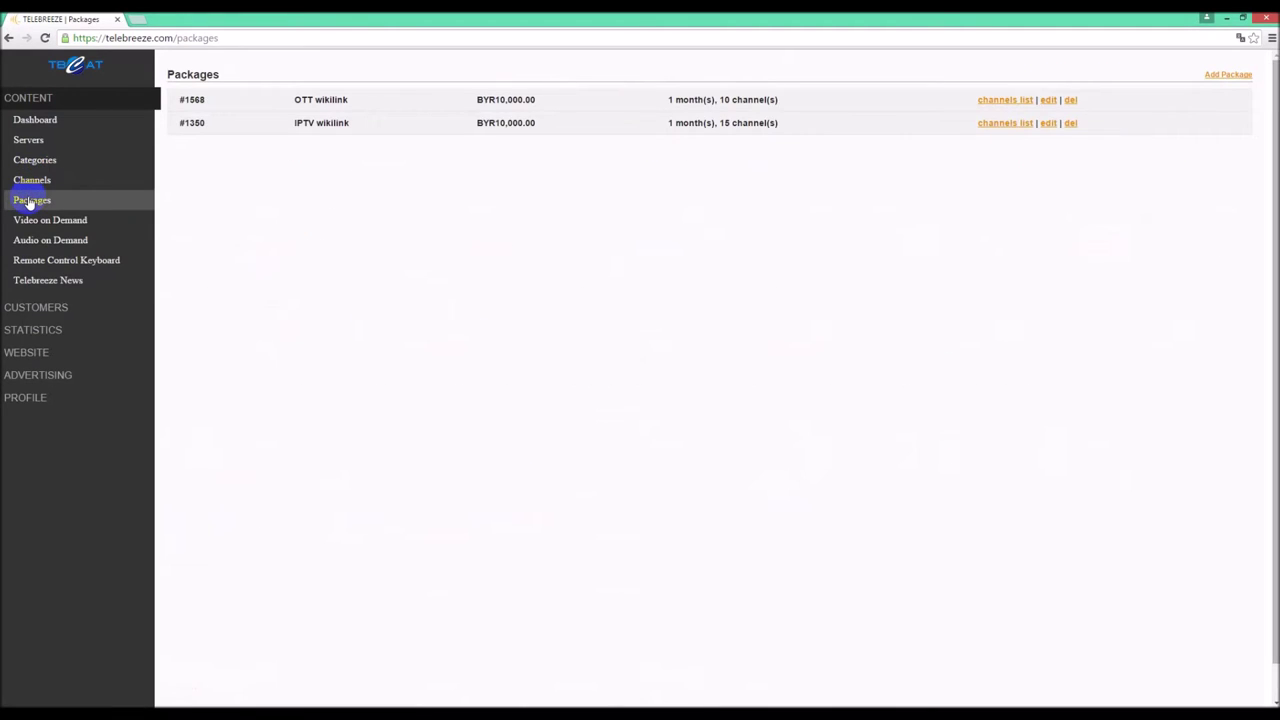
# - View the Video on Demand, Audio on Demand, Remote Control Keyboard and Telebreeze News pages
pyautogui.click(29, 222)
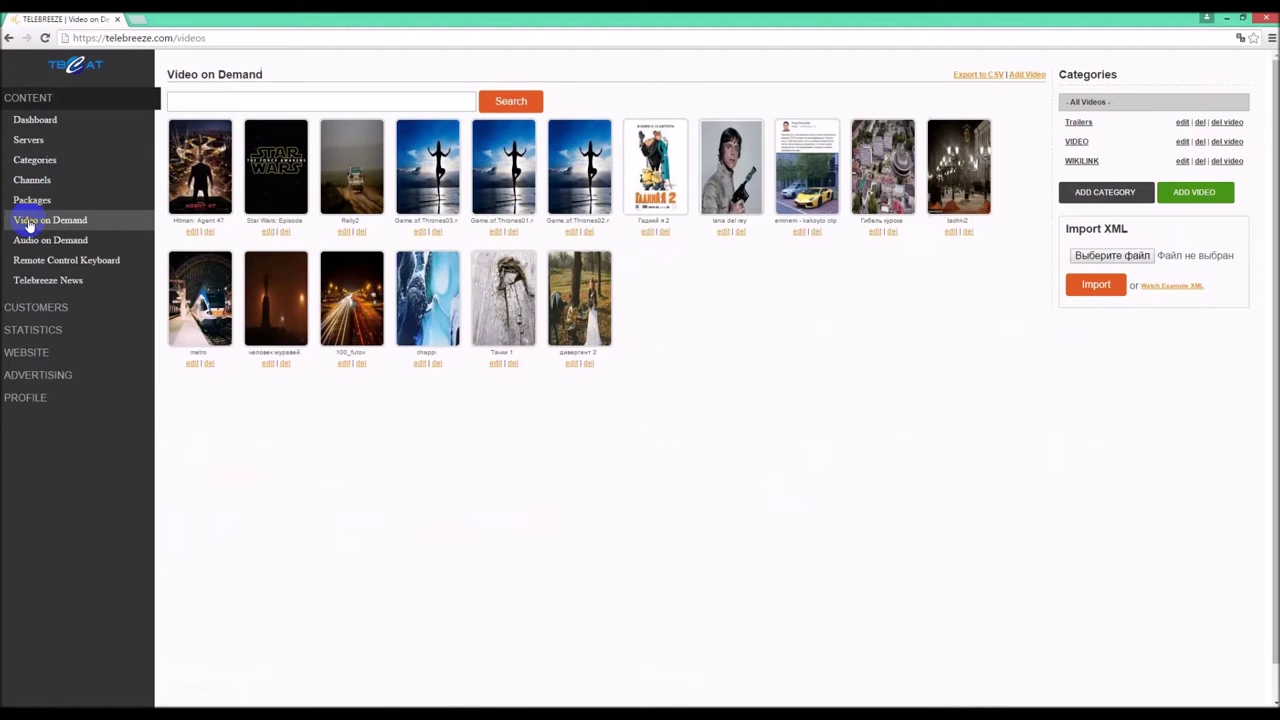
pyautogui.click(30, 241)
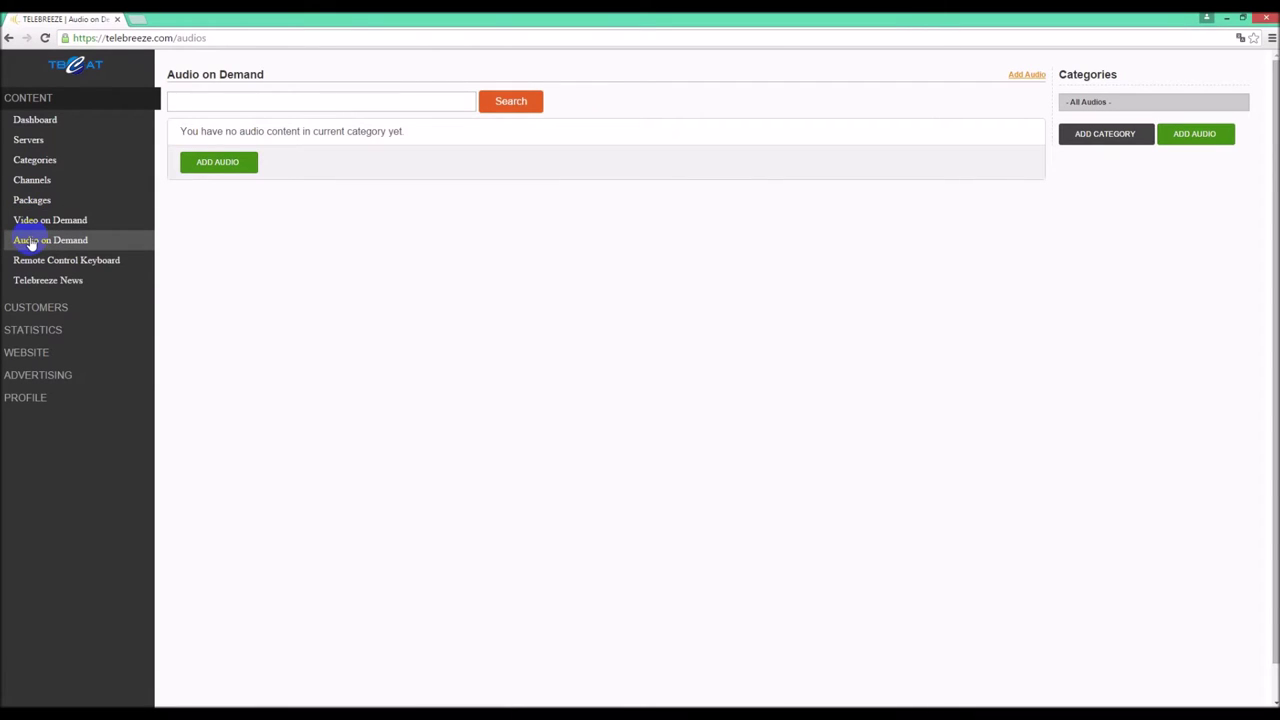
pyautogui.click(30, 262)
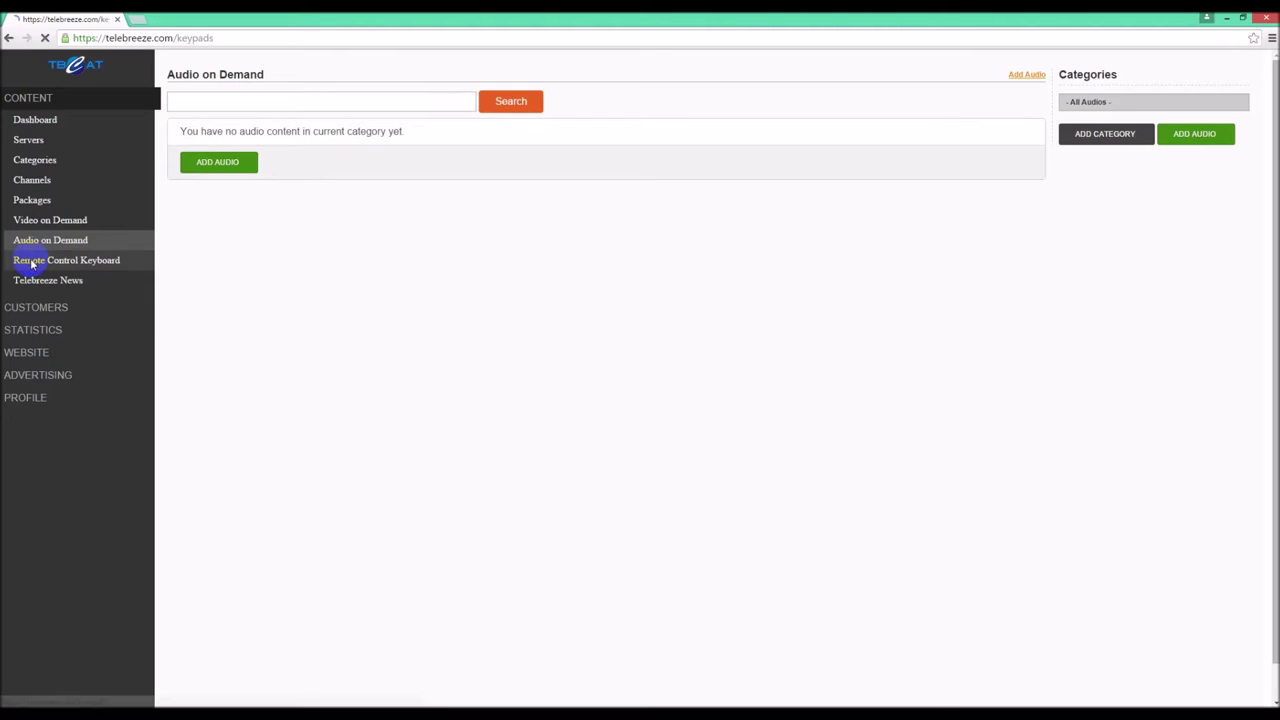
pyautogui.click(29, 285)
# - Under Customers, view Administrators and Dealers, Customers List, Subscriptions and Payment Cards
pyautogui.click(26, 307)
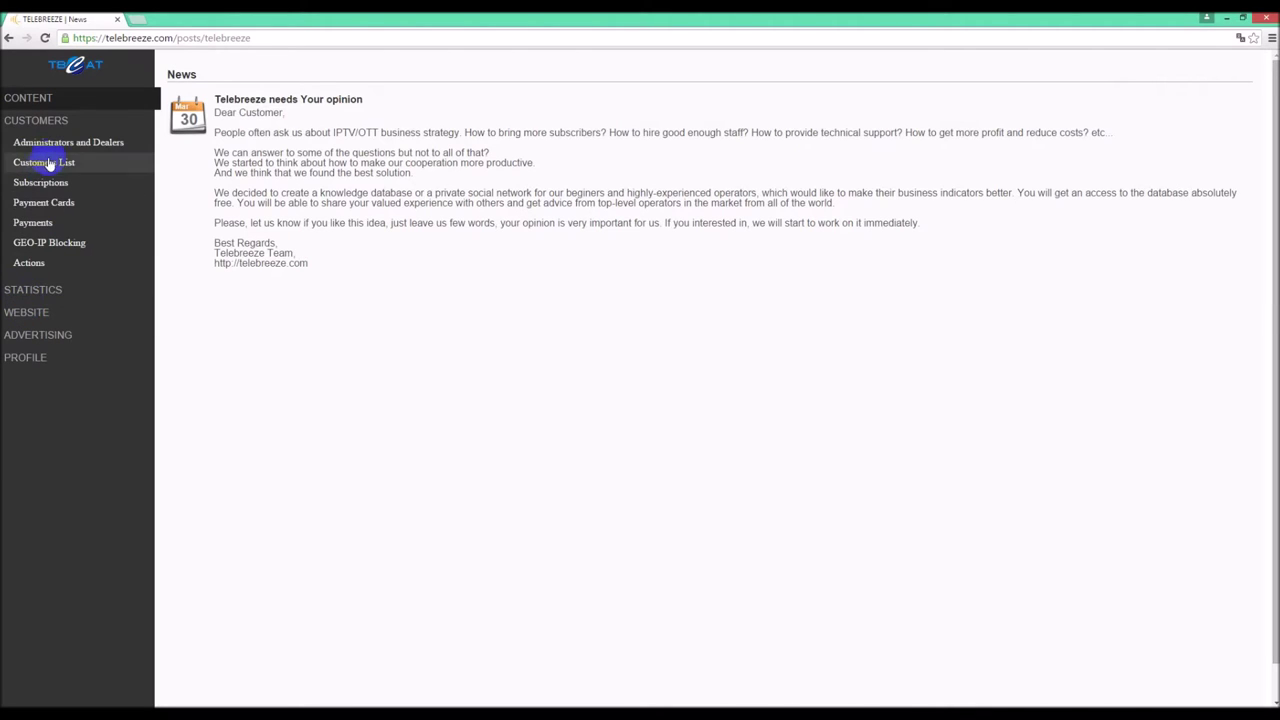
pyautogui.click(54, 150)
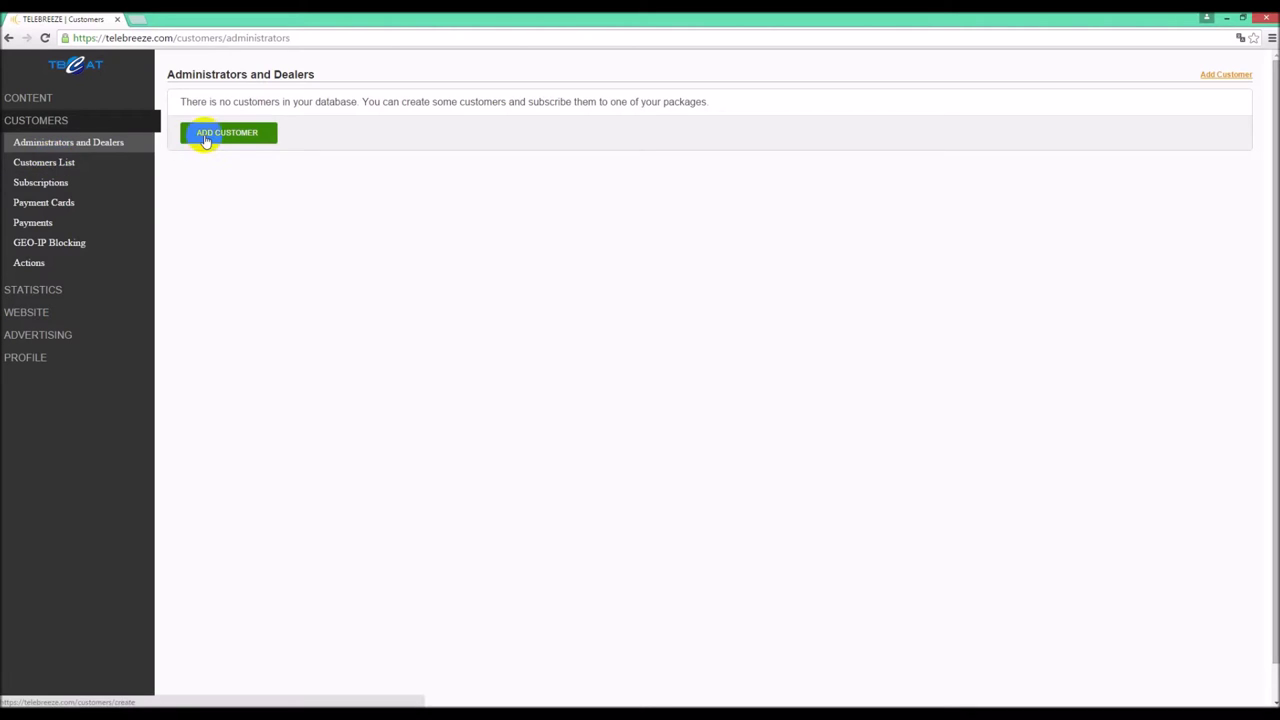
pyautogui.click(61, 163)
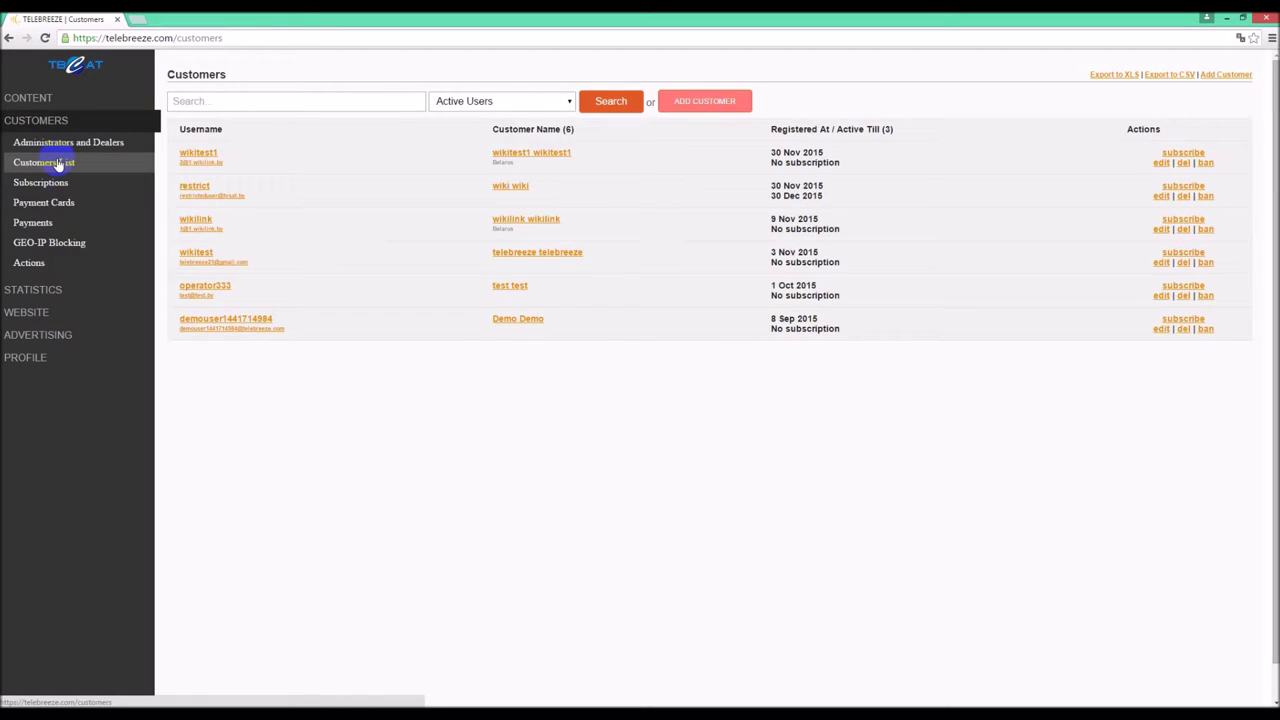
pyautogui.click(47, 186)
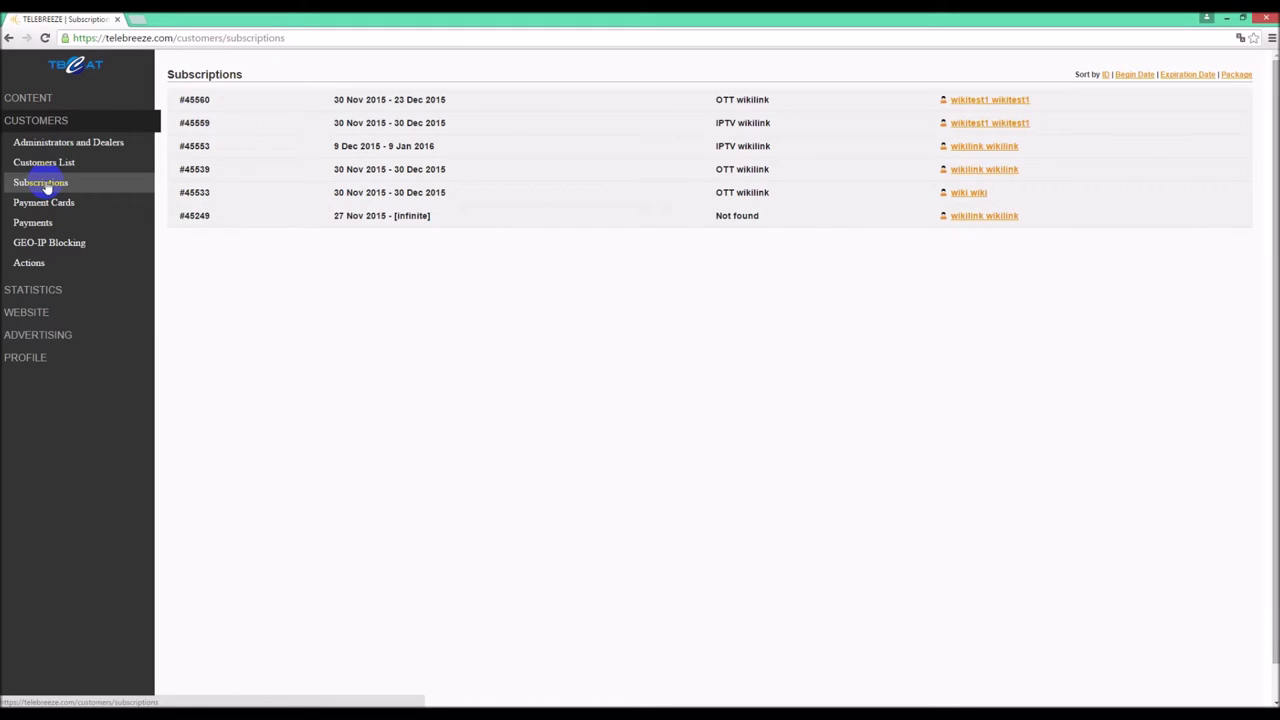
pyautogui.click(44, 203)
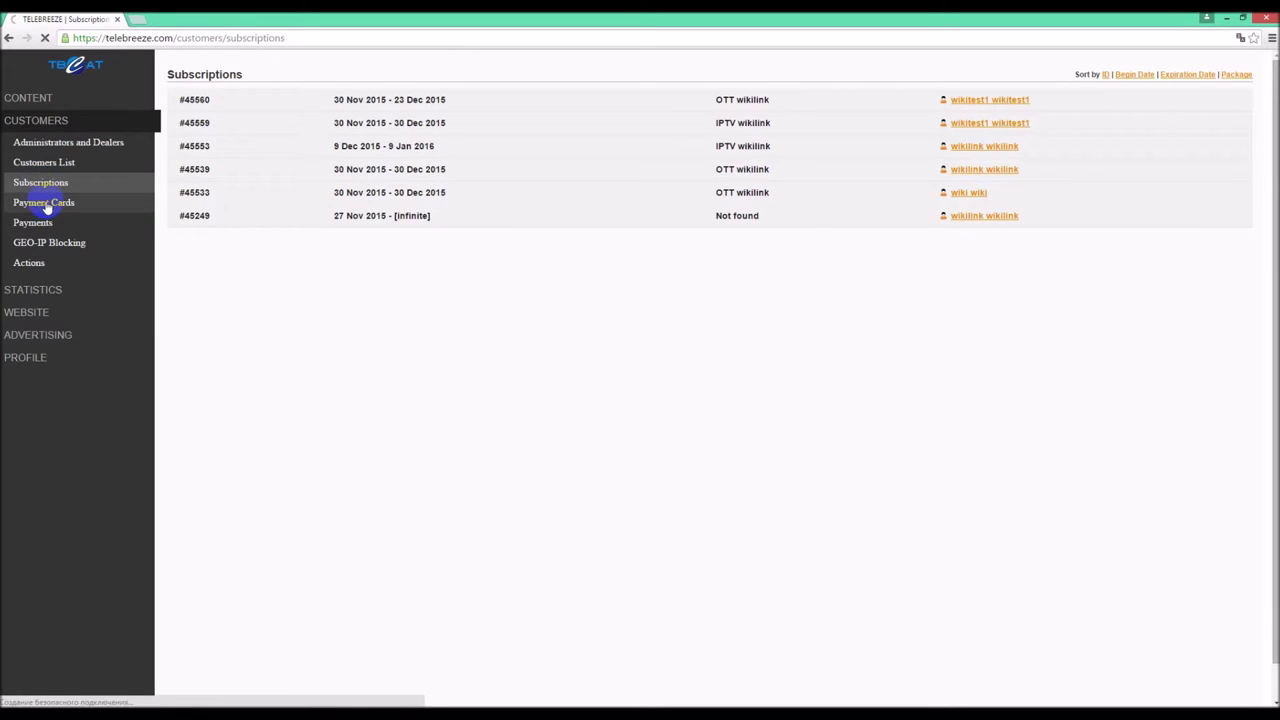
# - View the Payments report, GEO-IP Blocking rules, and scroll through the Actions log
pyautogui.click(45, 223)
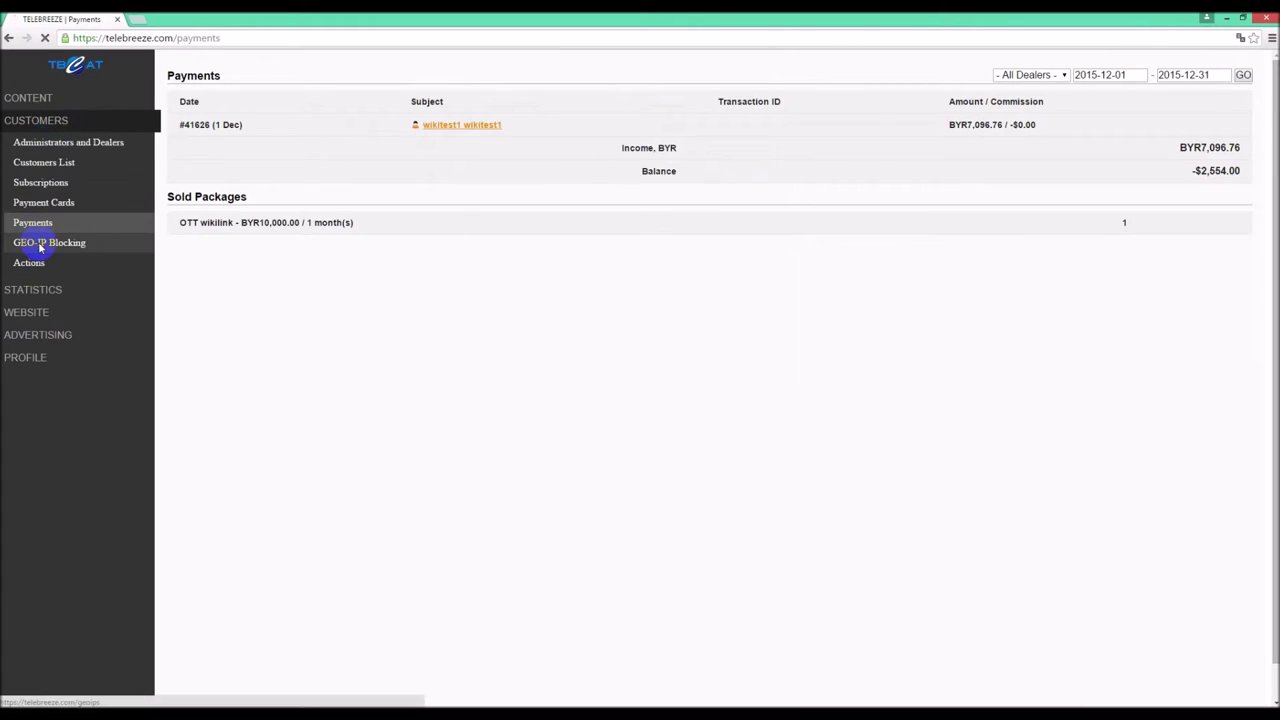
pyautogui.click(40, 244)
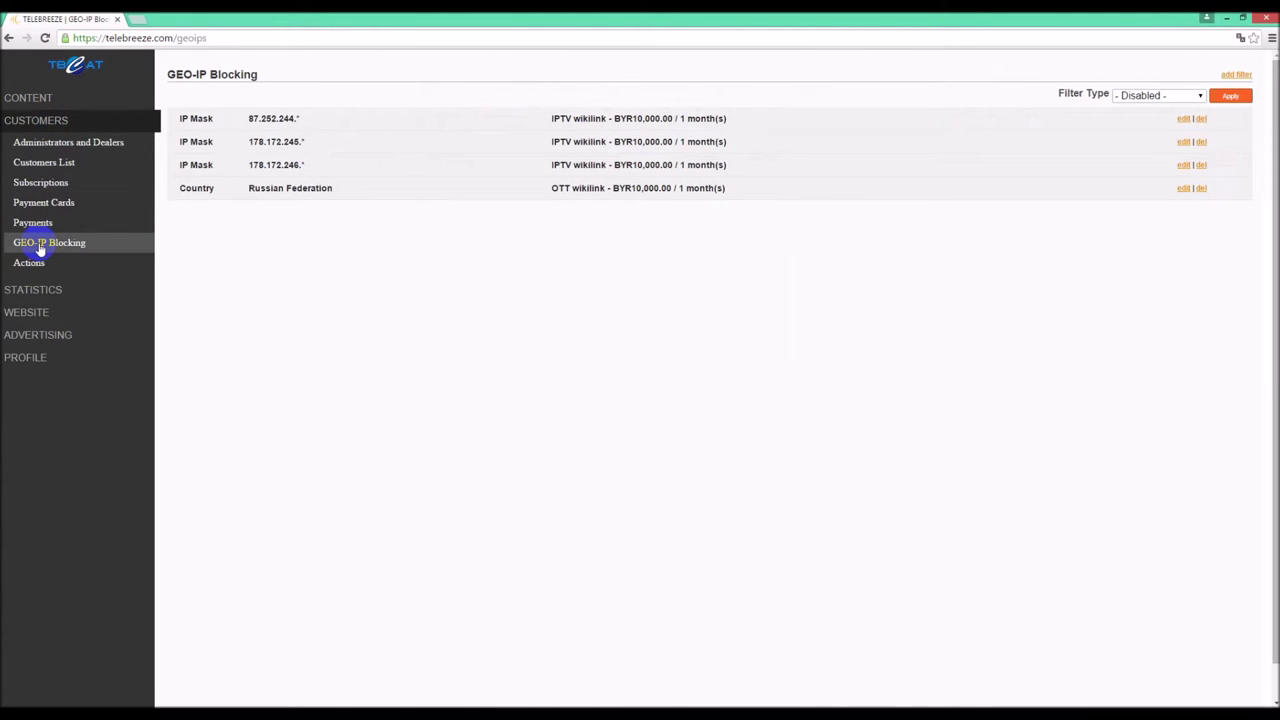
pyautogui.click(33, 264)
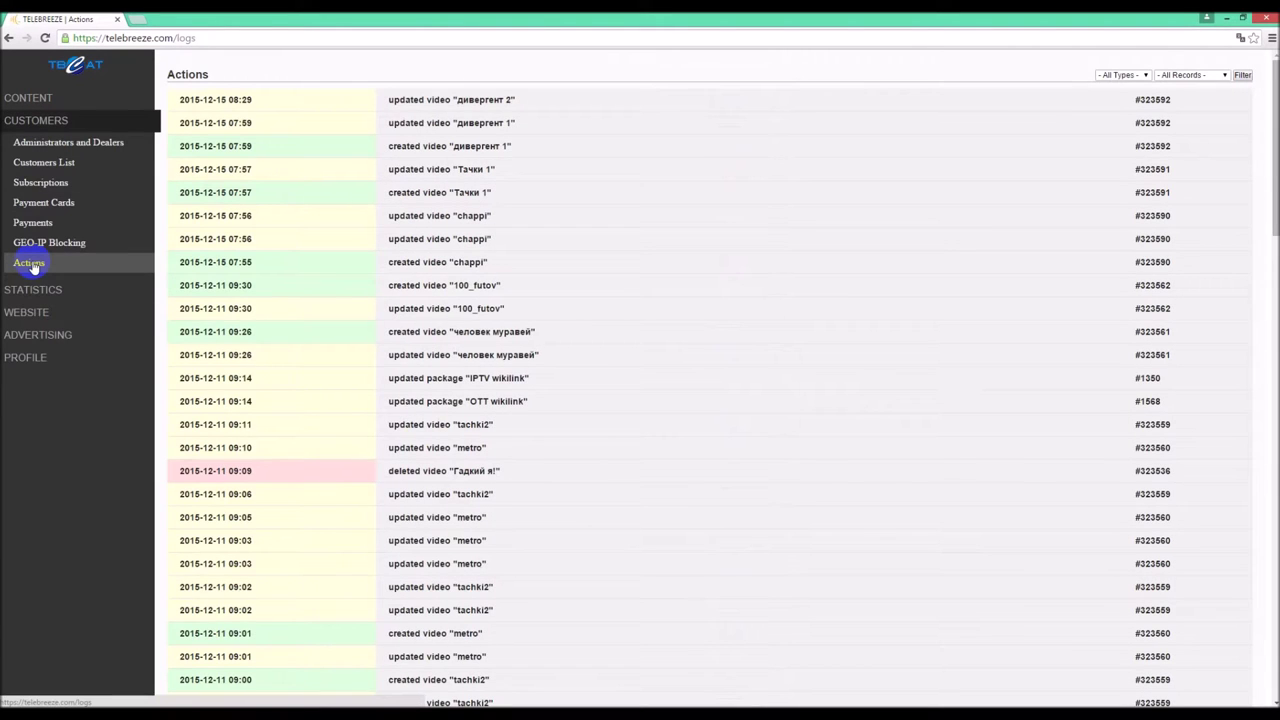
pyautogui.scroll(-5, 243, 277)
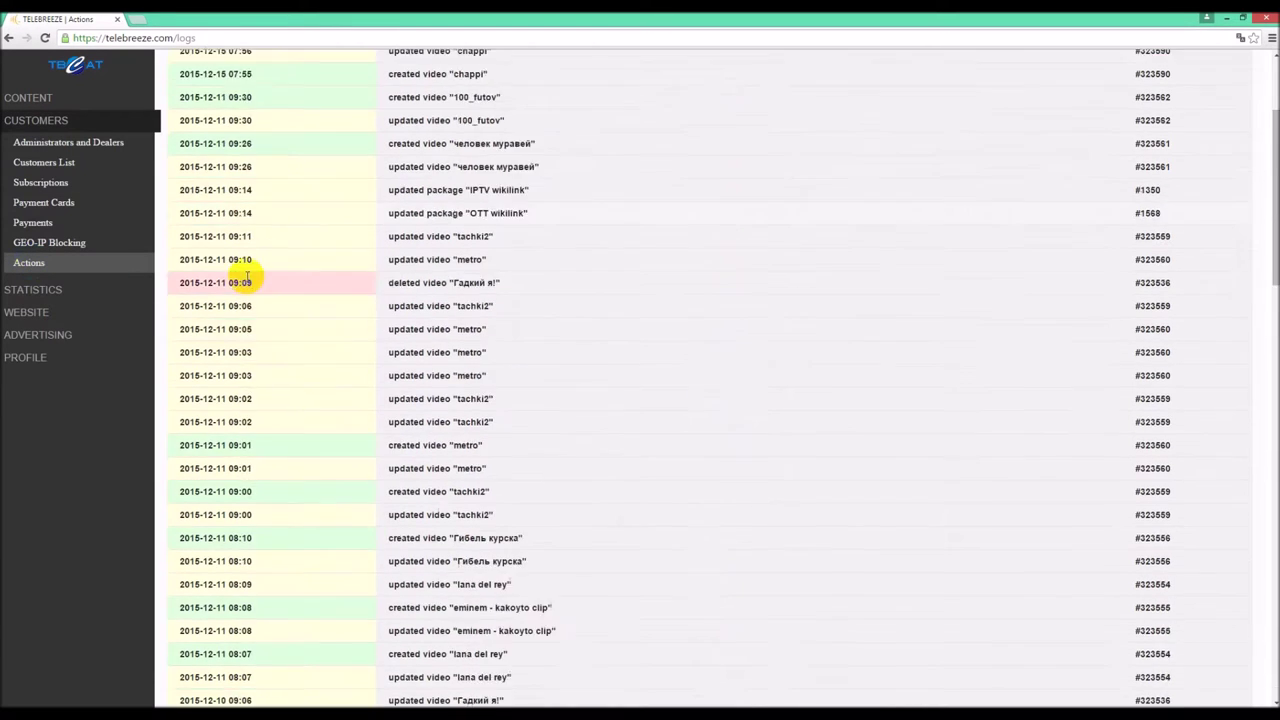
pyautogui.scroll(-15, 246, 280)
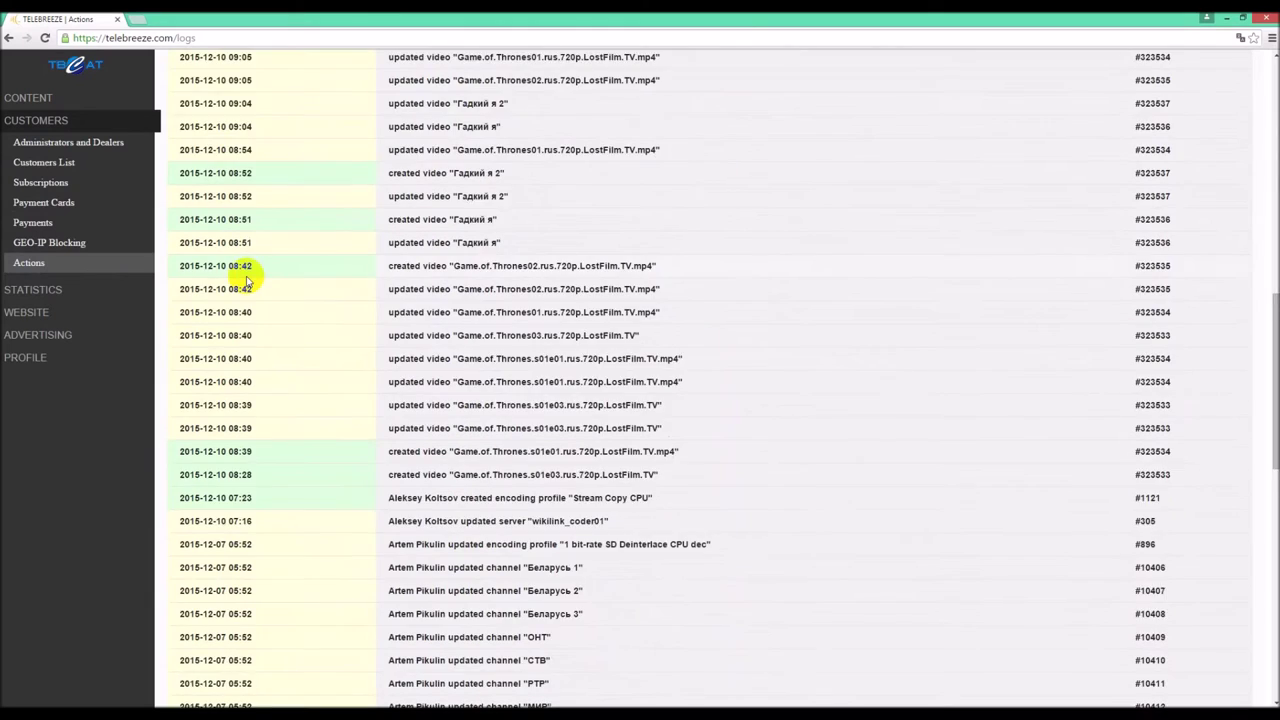
pyautogui.scroll(-3, 246, 280)
# - Review channel popularity, monthly and daily watching statistics, and the visits map
pyautogui.click(57, 291)
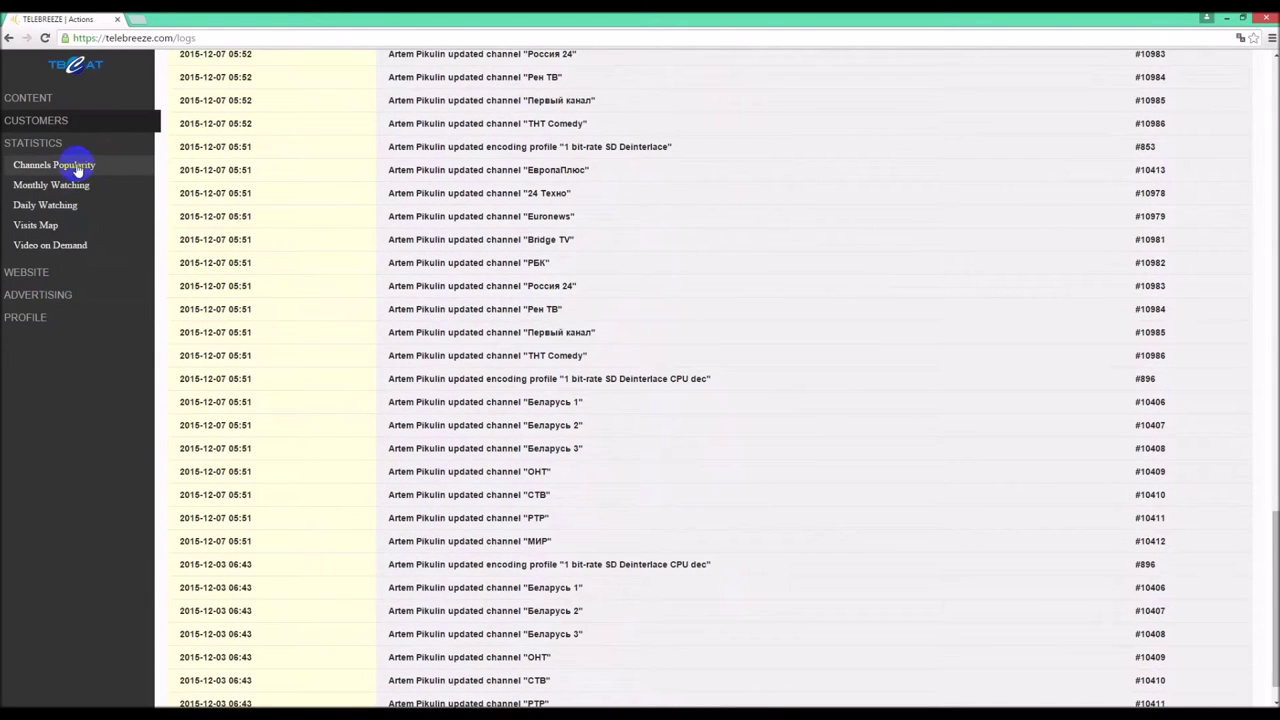
pyautogui.click(77, 168)
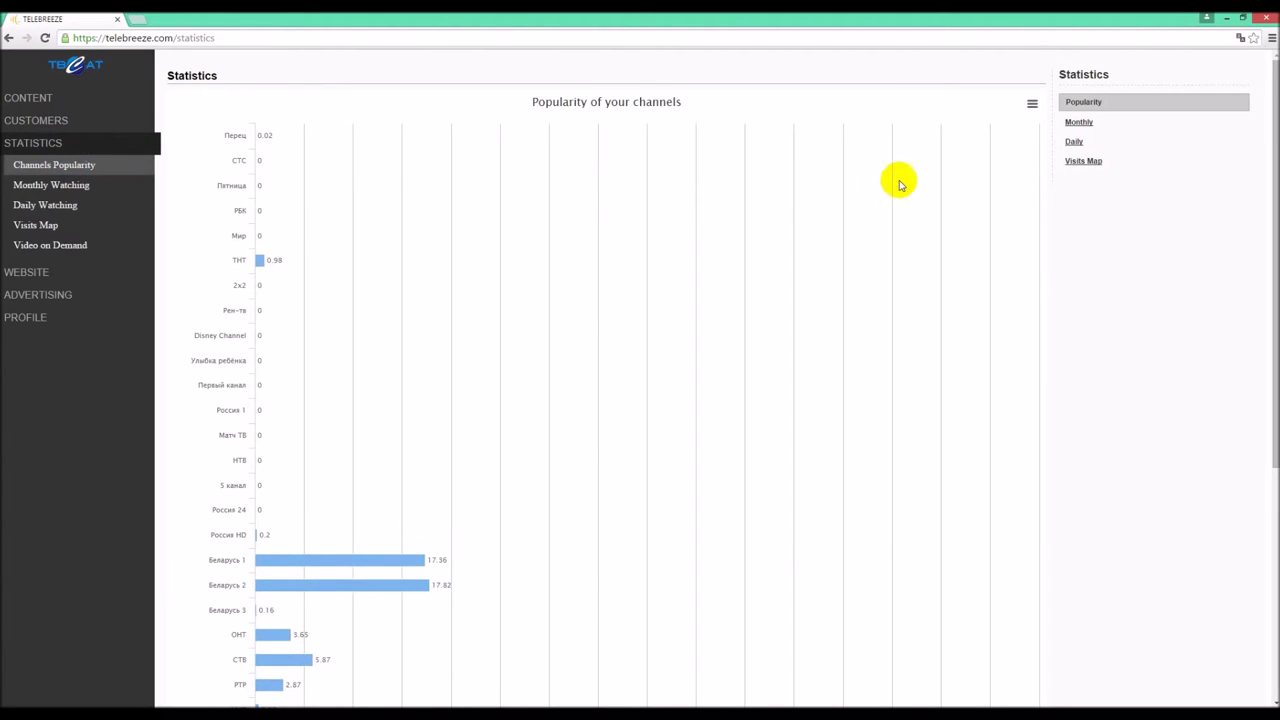
pyautogui.click(1075, 124)
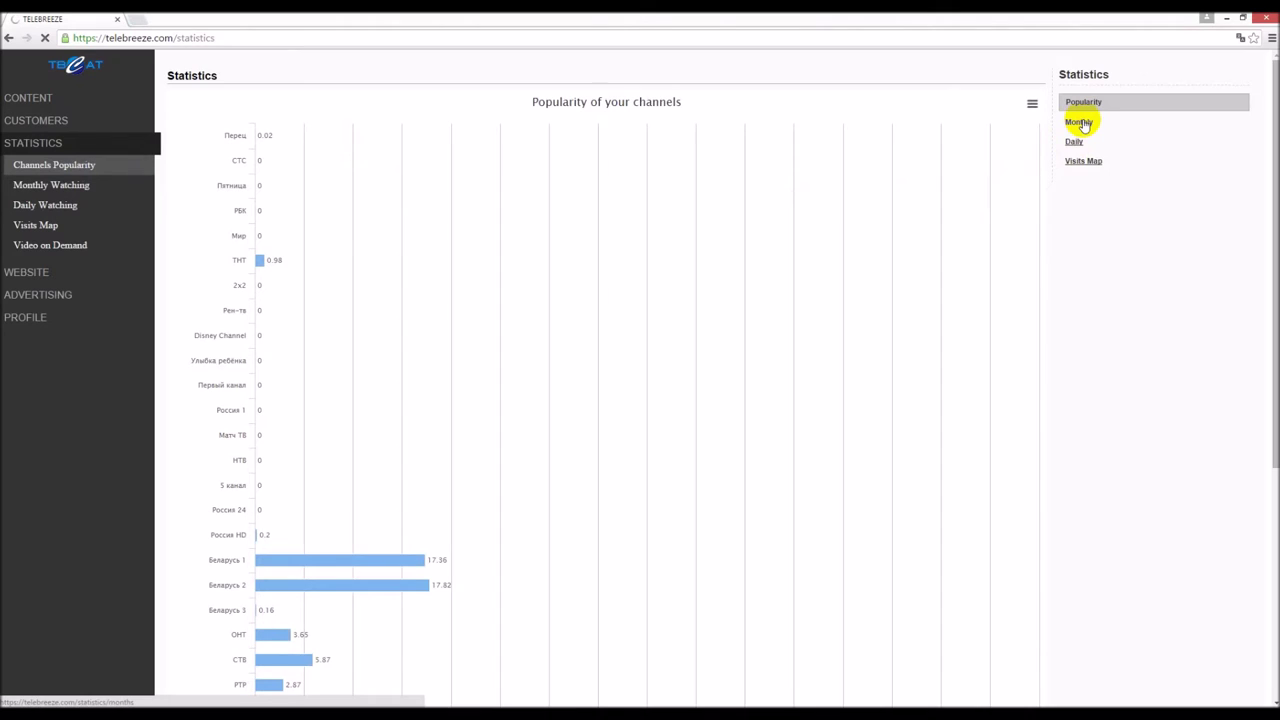
pyautogui.click(1082, 123)
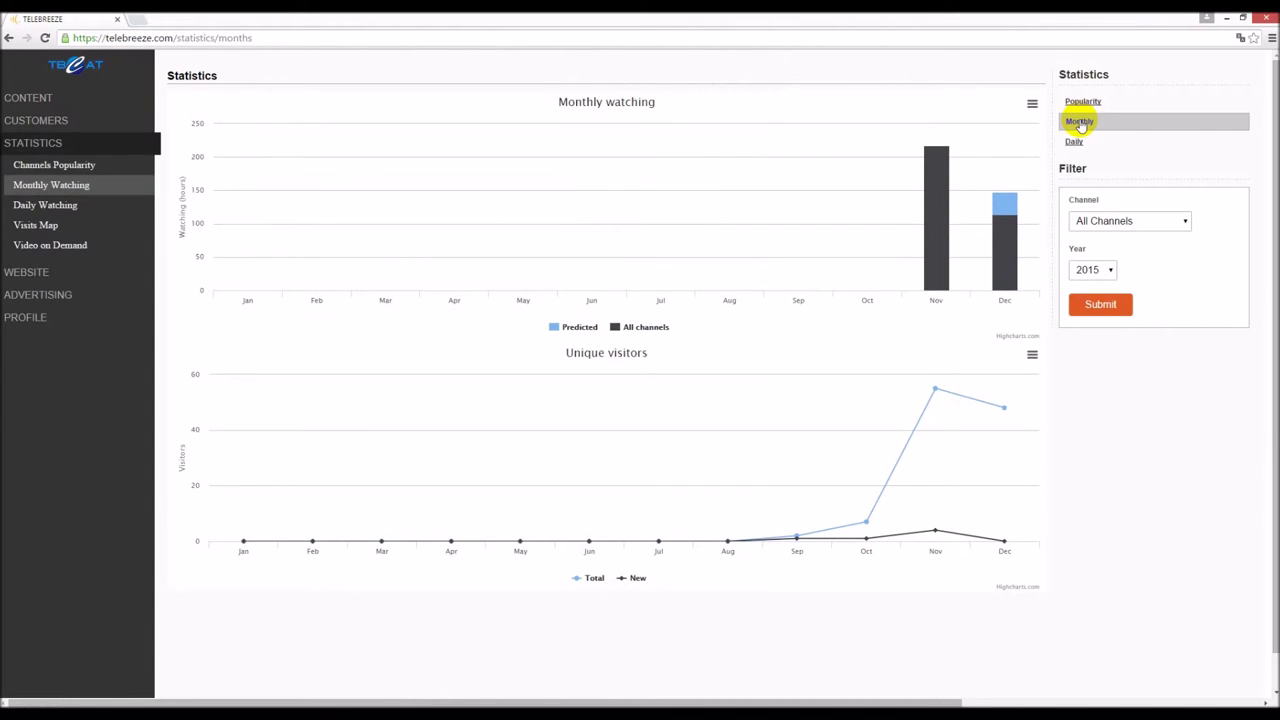
pyautogui.click(53, 208)
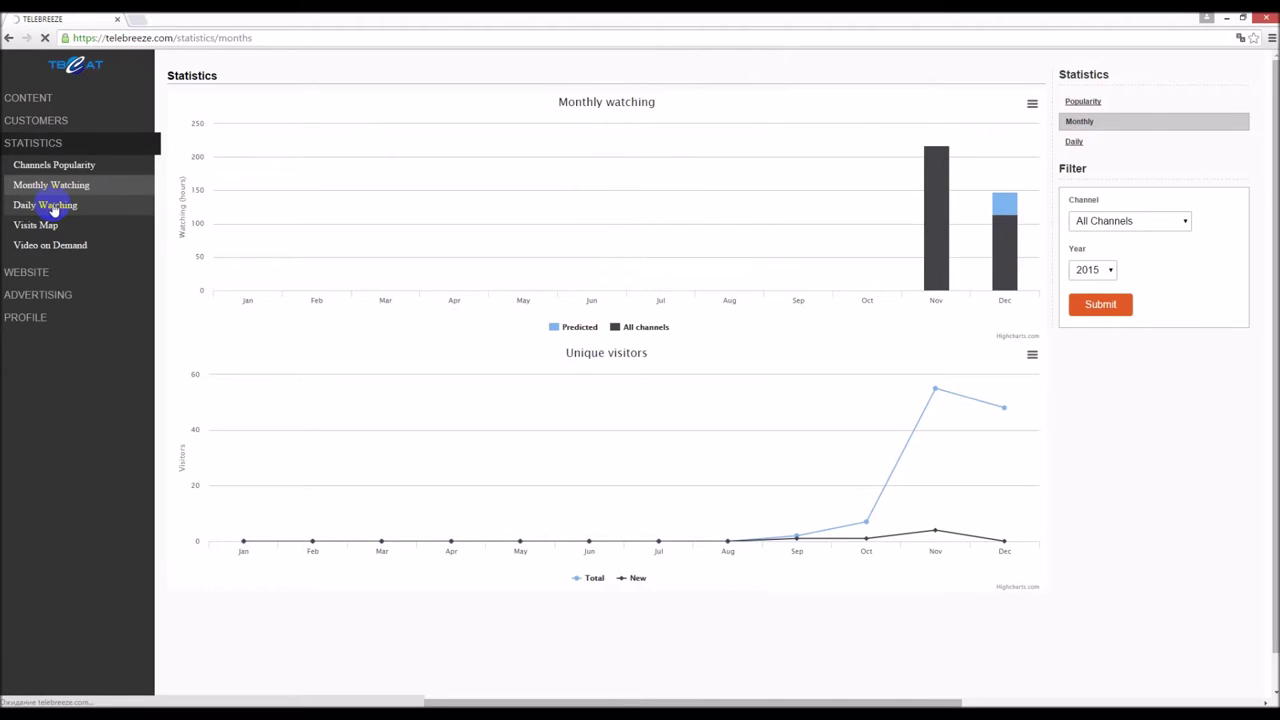
pyautogui.click(46, 224)
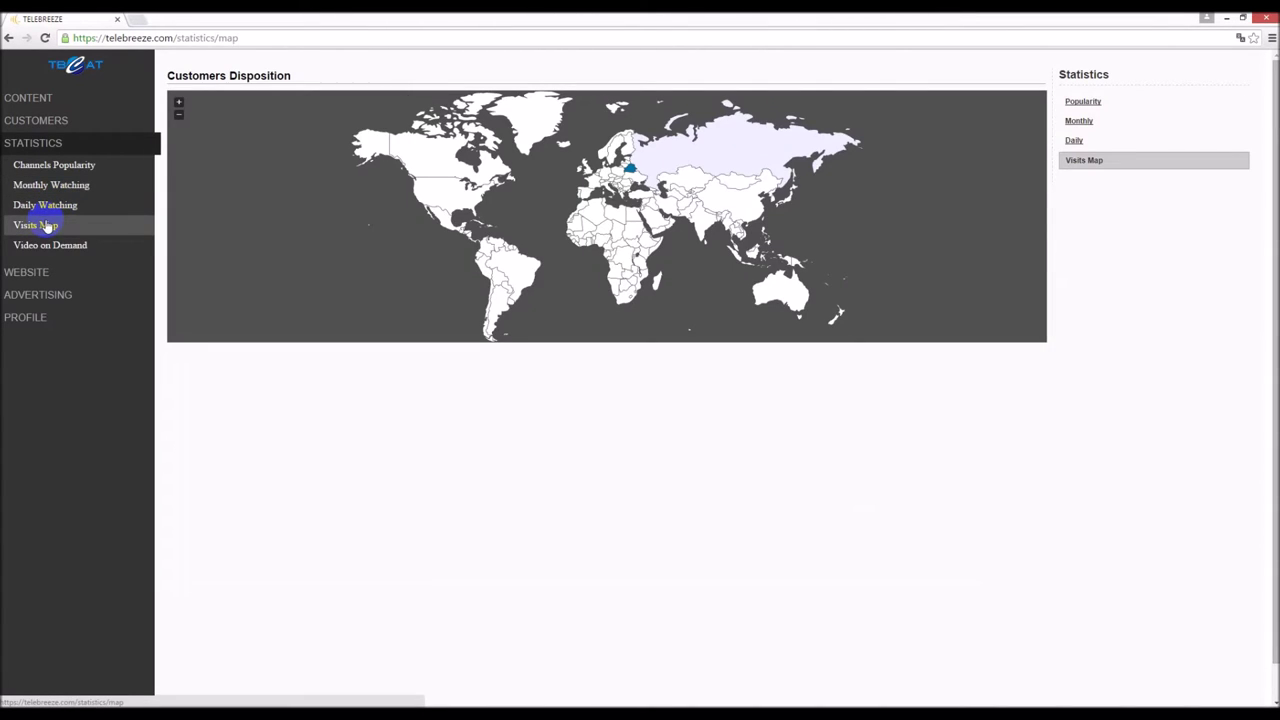
# - In VOD statistics, show Most popular, Income Per VOD, then Income Per Production Company
pyautogui.click(49, 246)
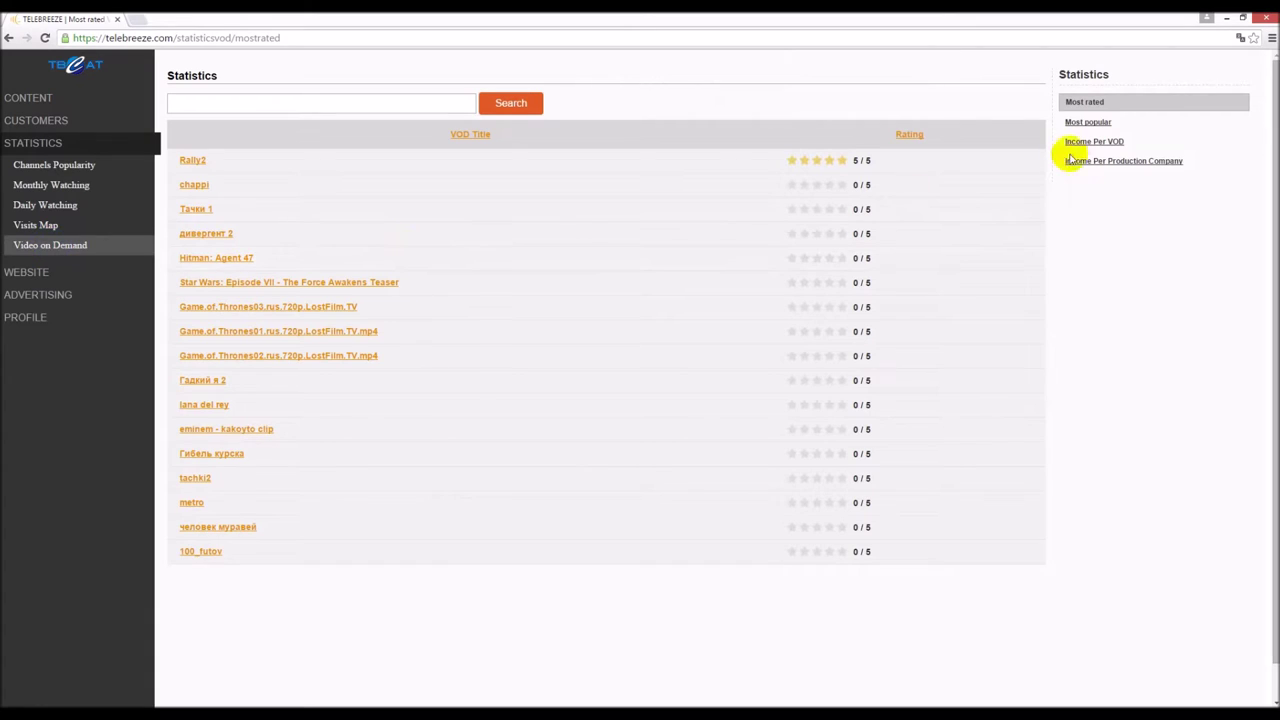
pyautogui.click(1088, 122)
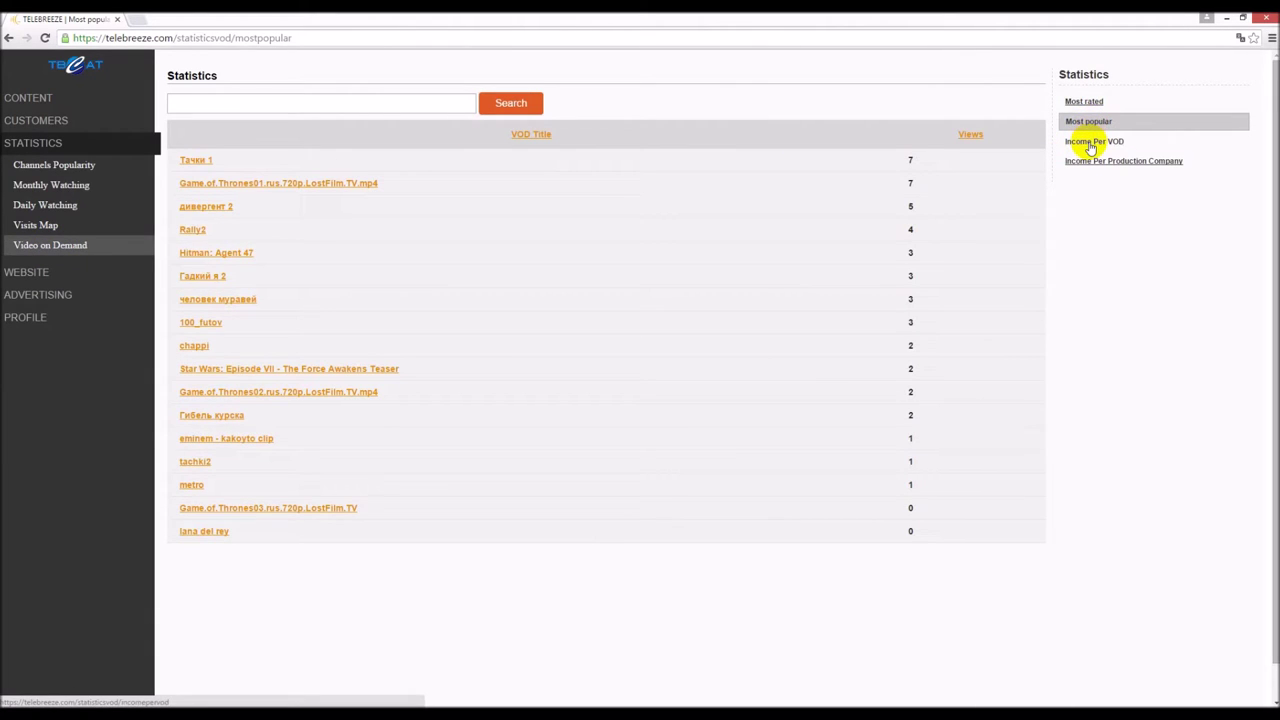
pyautogui.click(1092, 143)
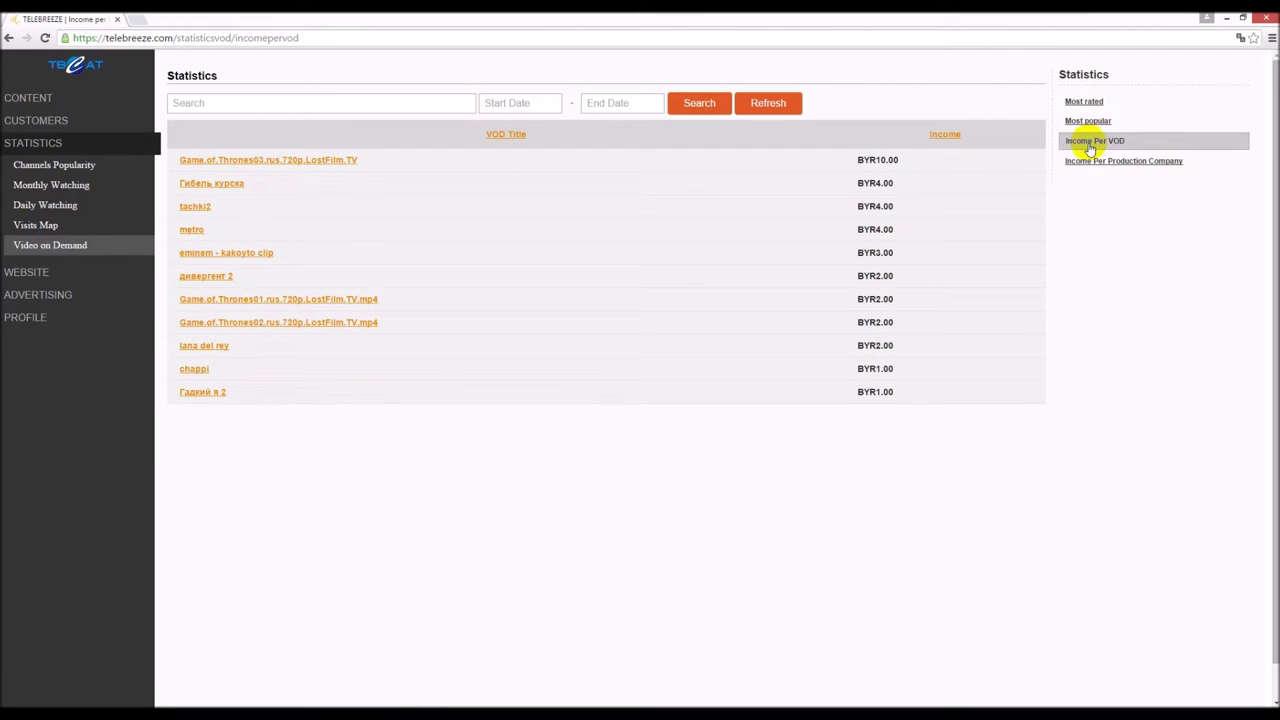
pyautogui.click(1088, 162)
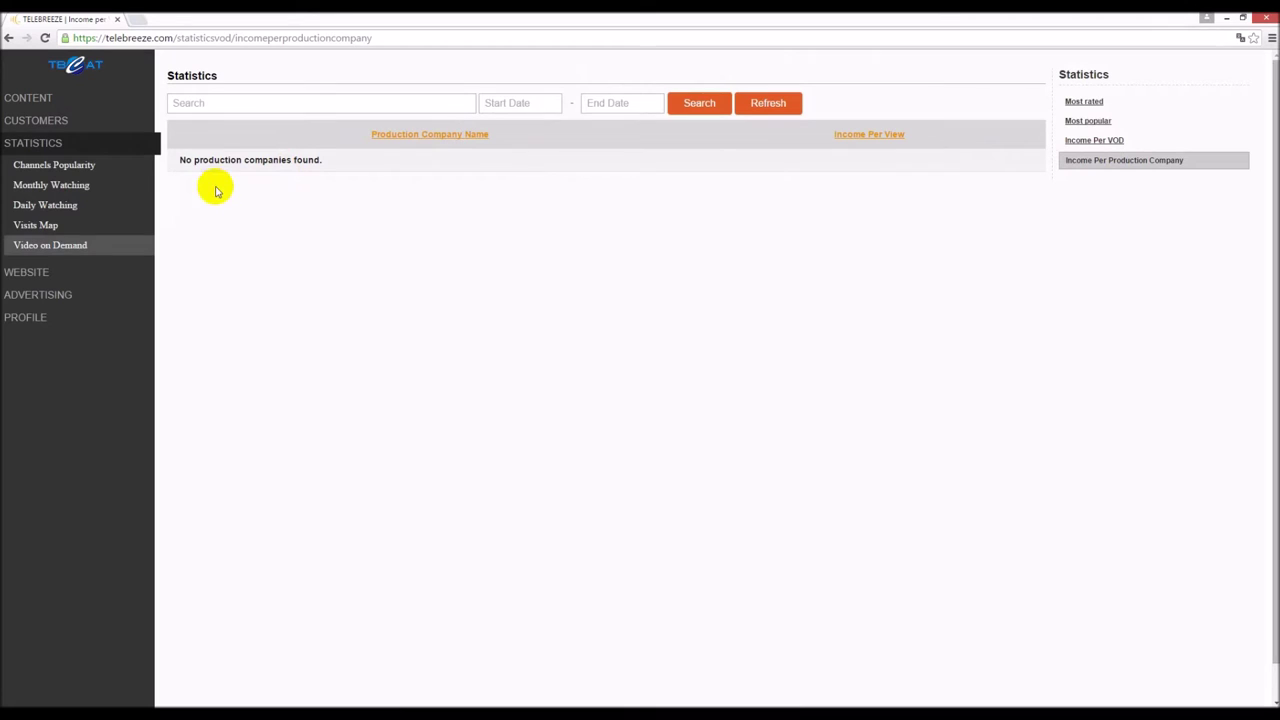
pyautogui.click(14, 272)
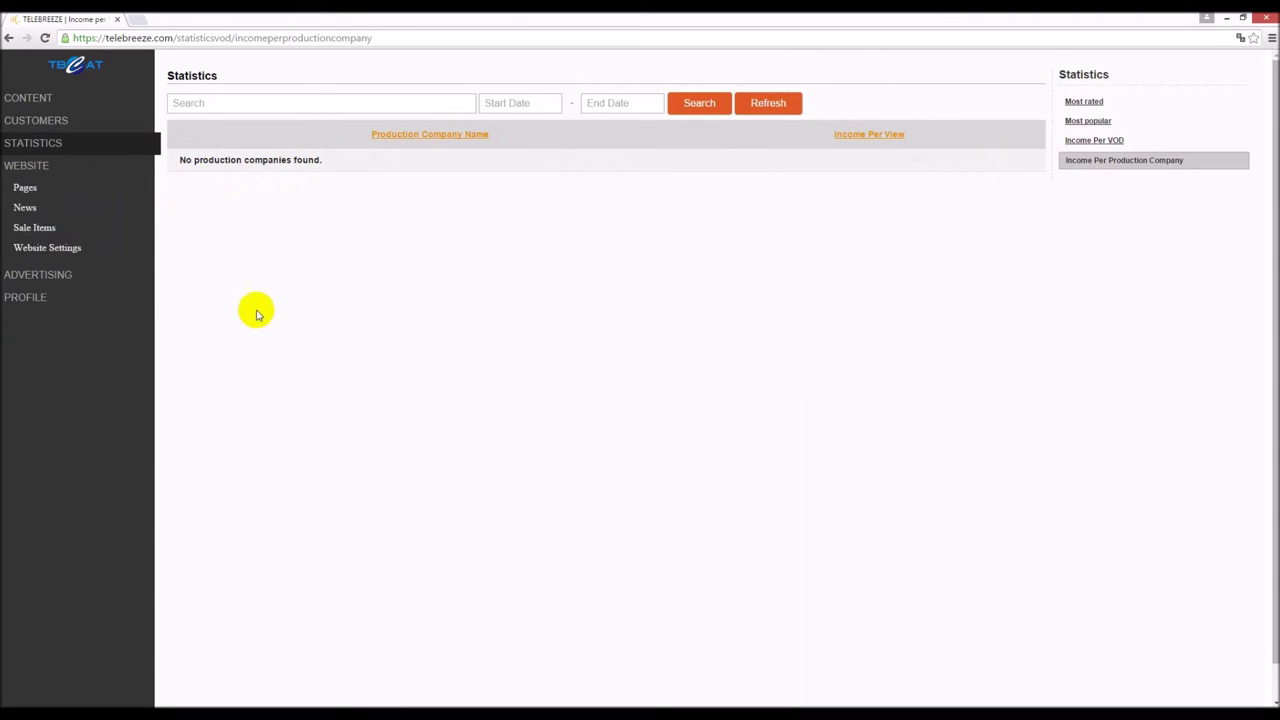
# - Browse the Website Pages list and the Advertising Audiences and Campaigns lists
pyautogui.click(24, 187)
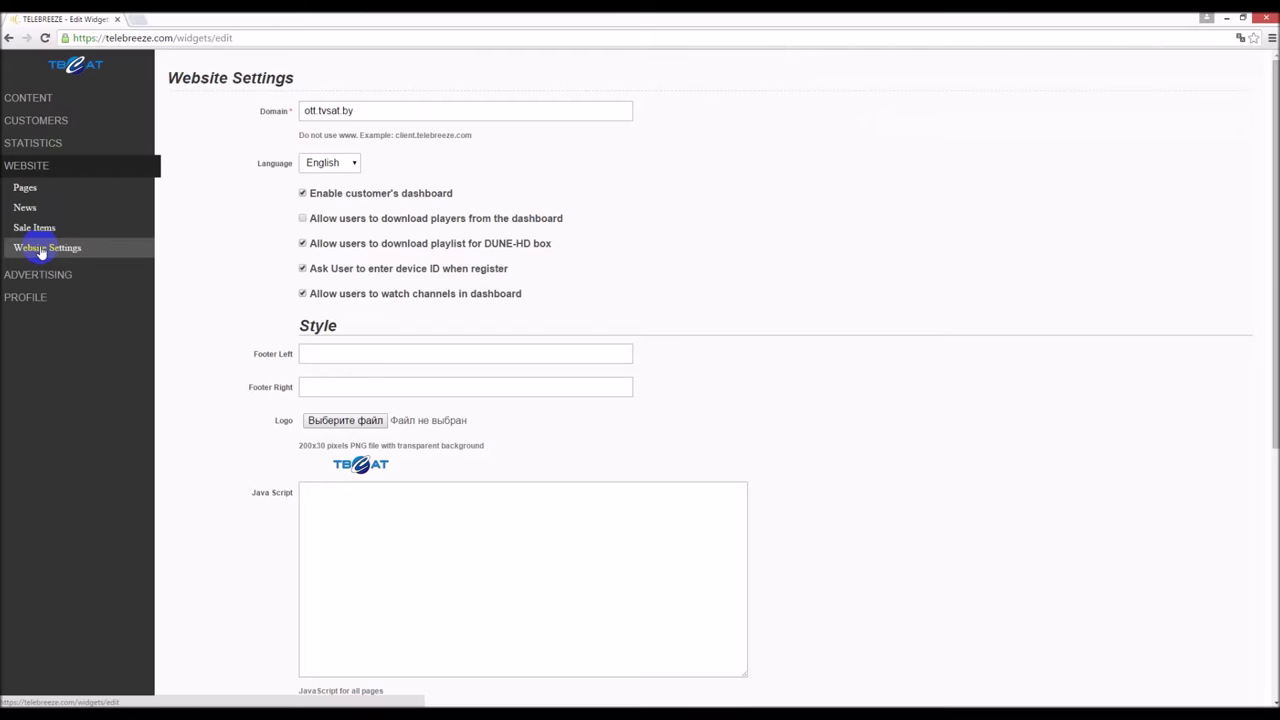
pyautogui.click(38, 274)
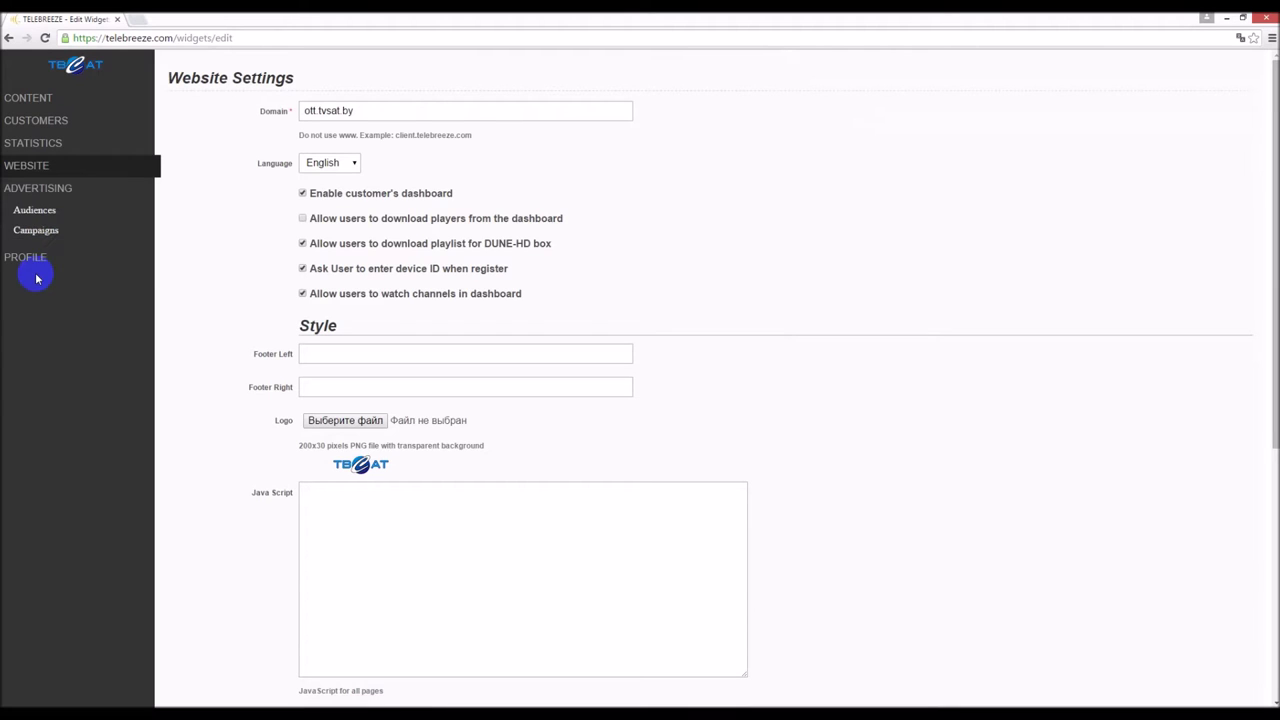
pyautogui.click(48, 218)
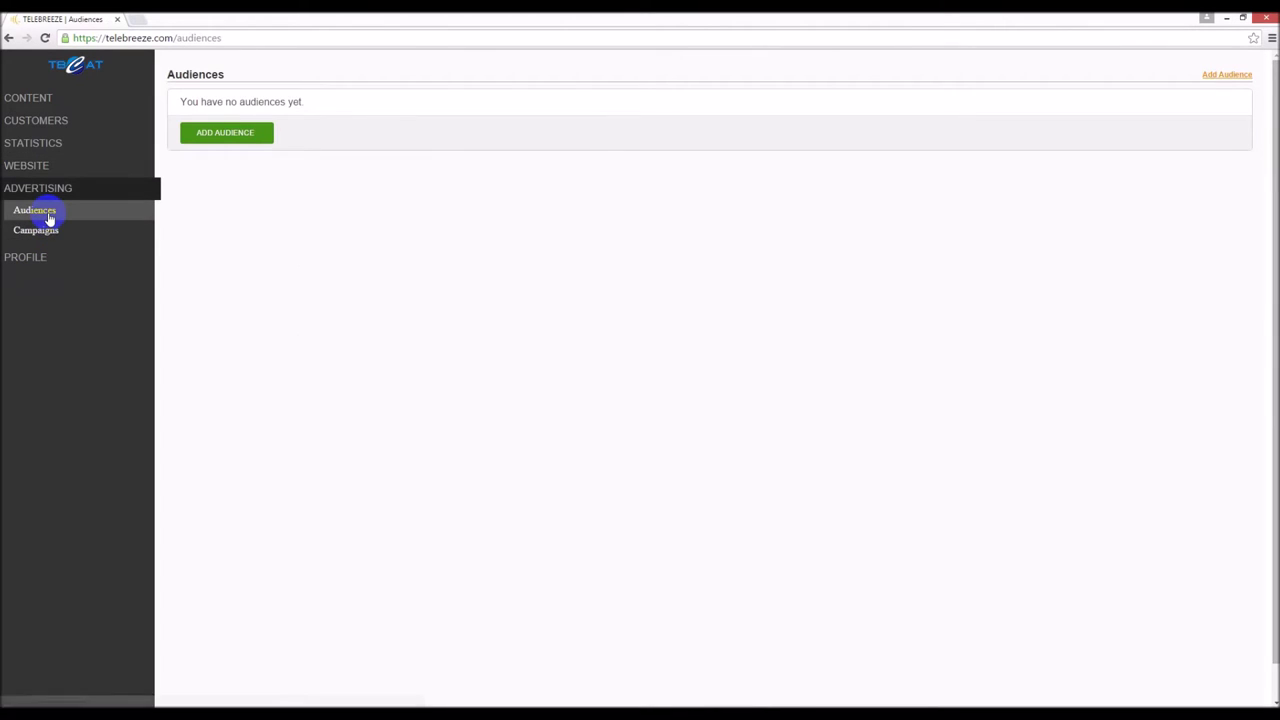
pyautogui.click(46, 234)
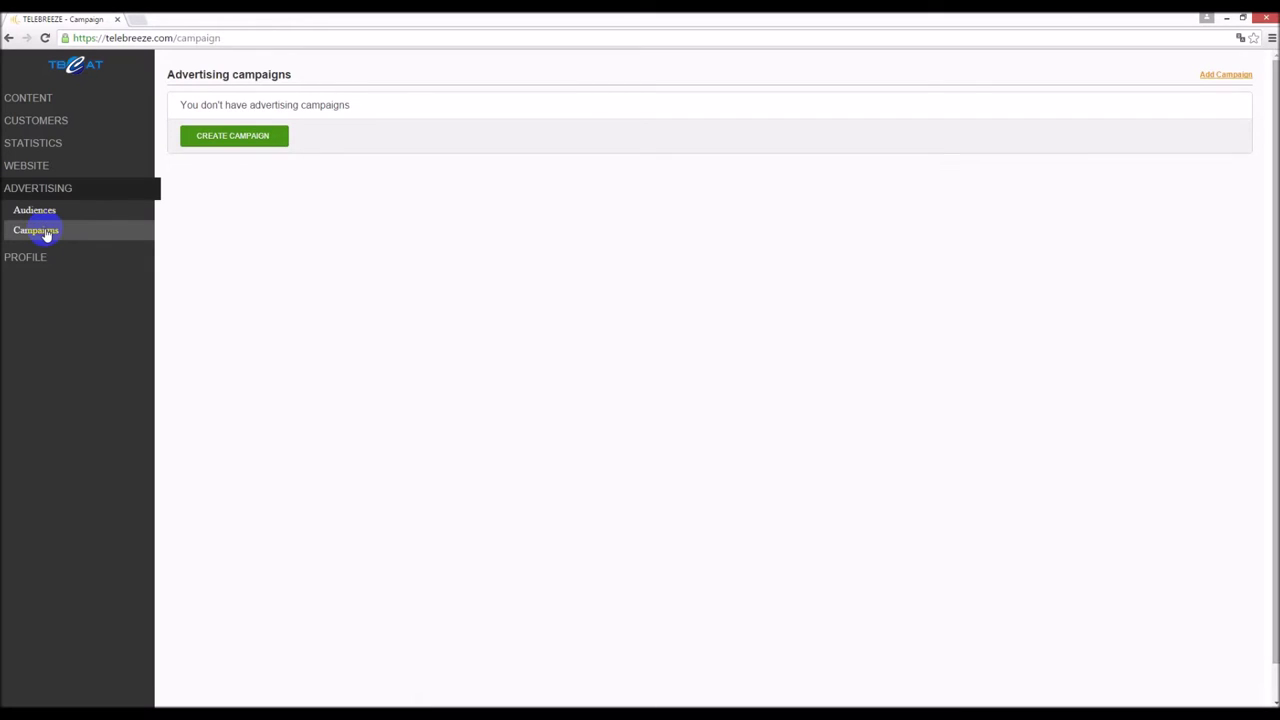
pyautogui.click(27, 255)
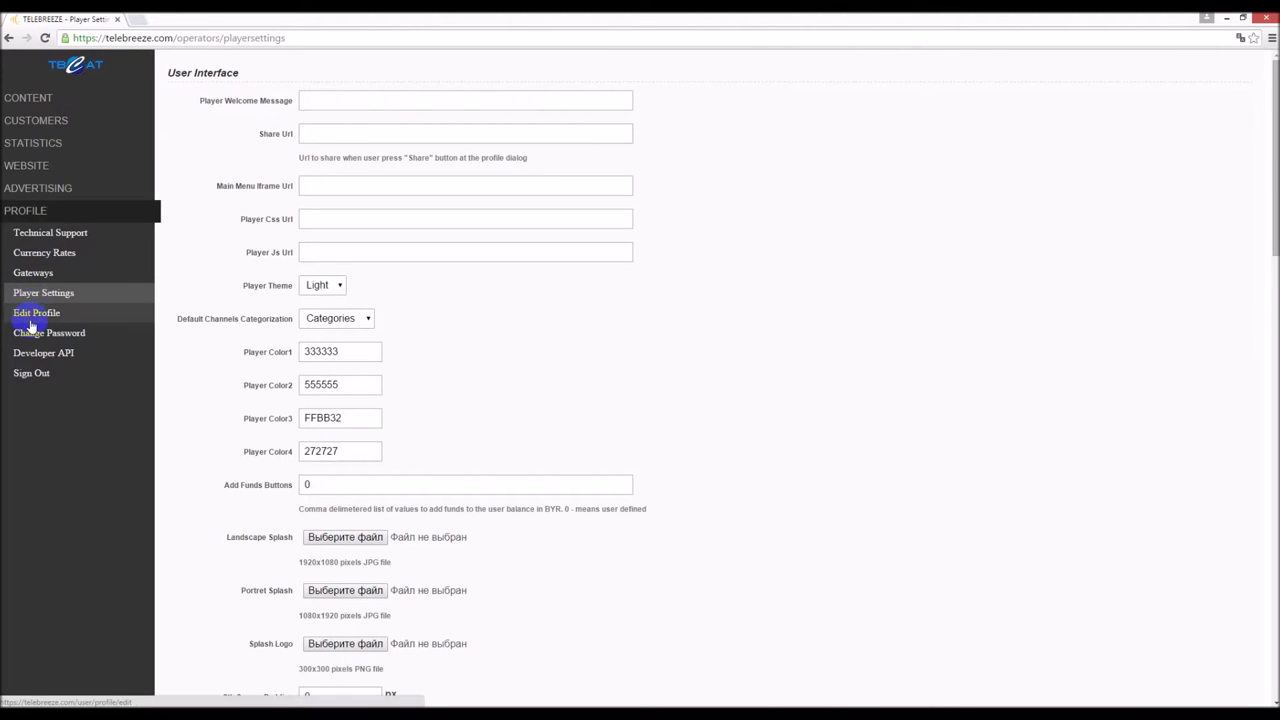
# - Open Edit Profile and scroll through the operator profile and API details
pyautogui.click(31, 318)
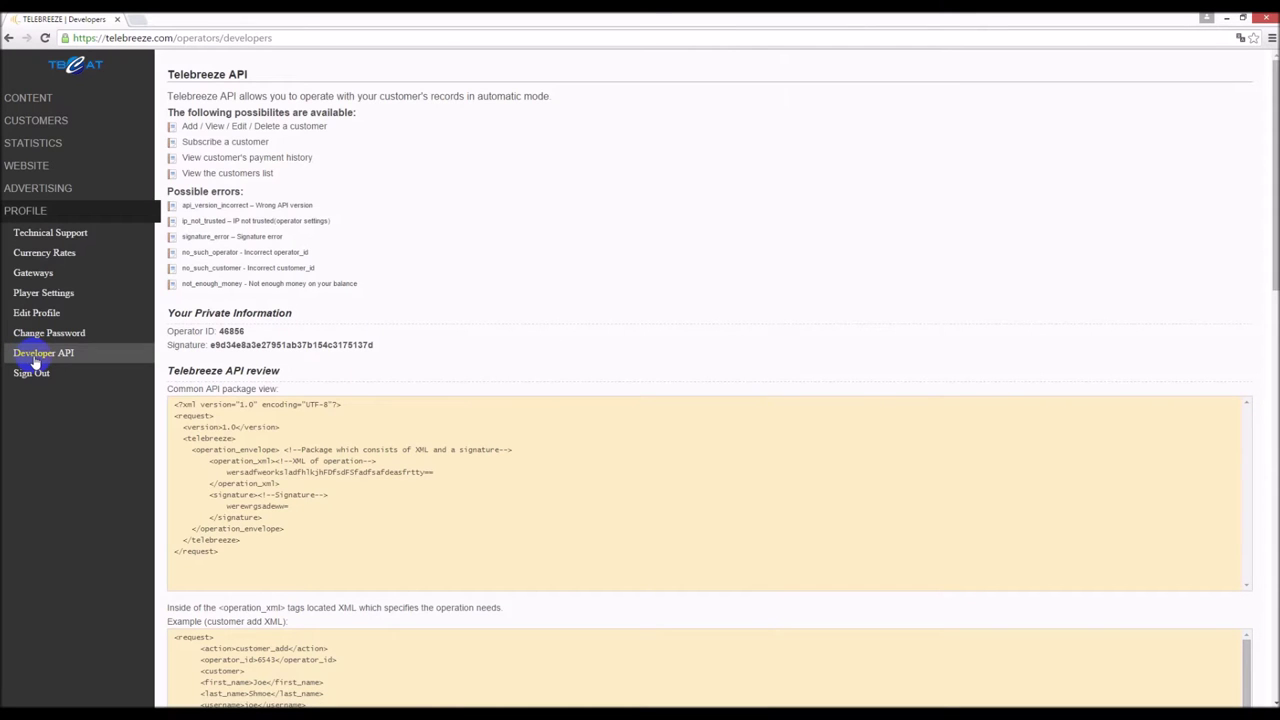
pyautogui.scroll(-13, 380, 428)
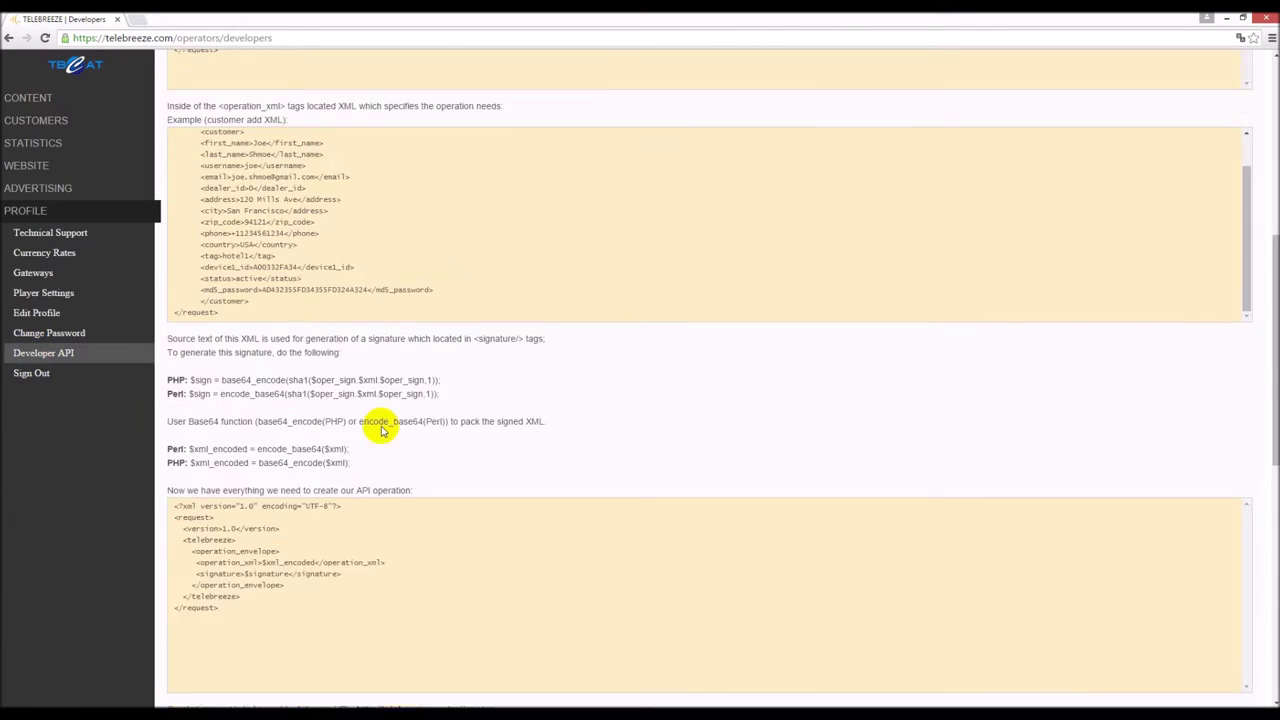
pyautogui.scroll(-1, 380, 428)
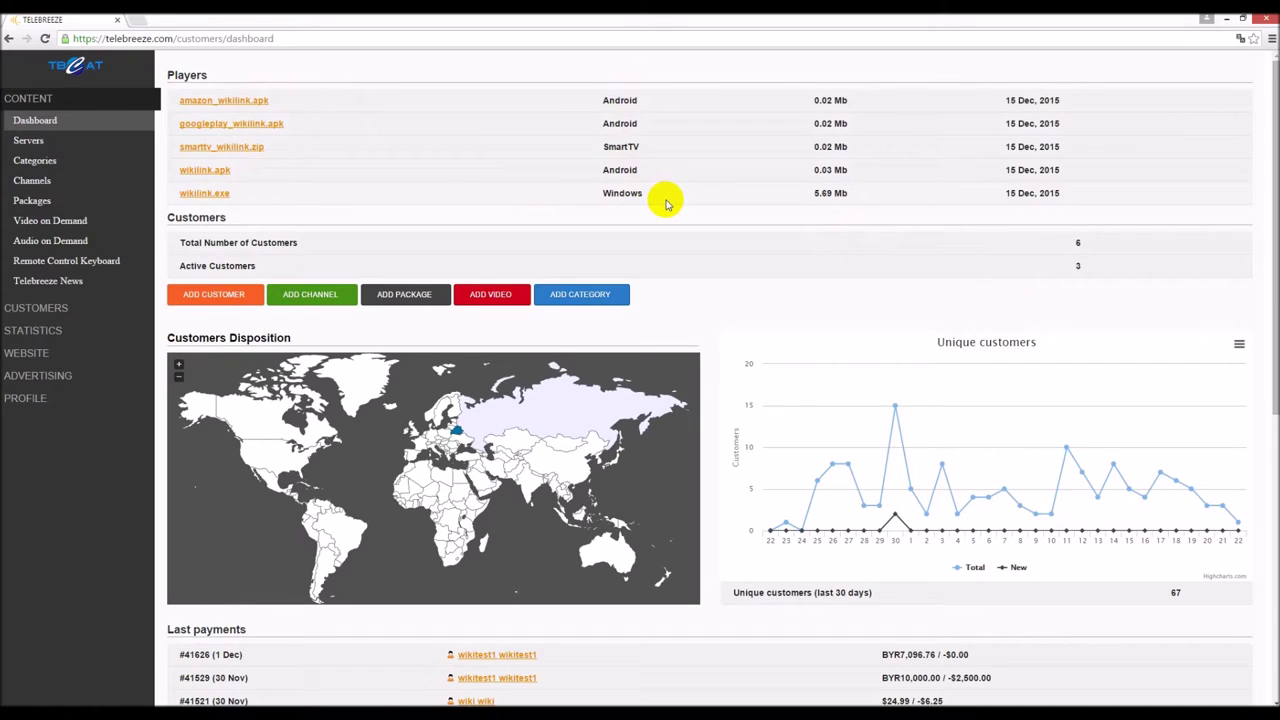
# - Scroll the Servers page, then open Categories and the operator's Channels list
pyautogui.scroll(-1, 667, 204)
pyautogui.scroll(-1, 667, 204)
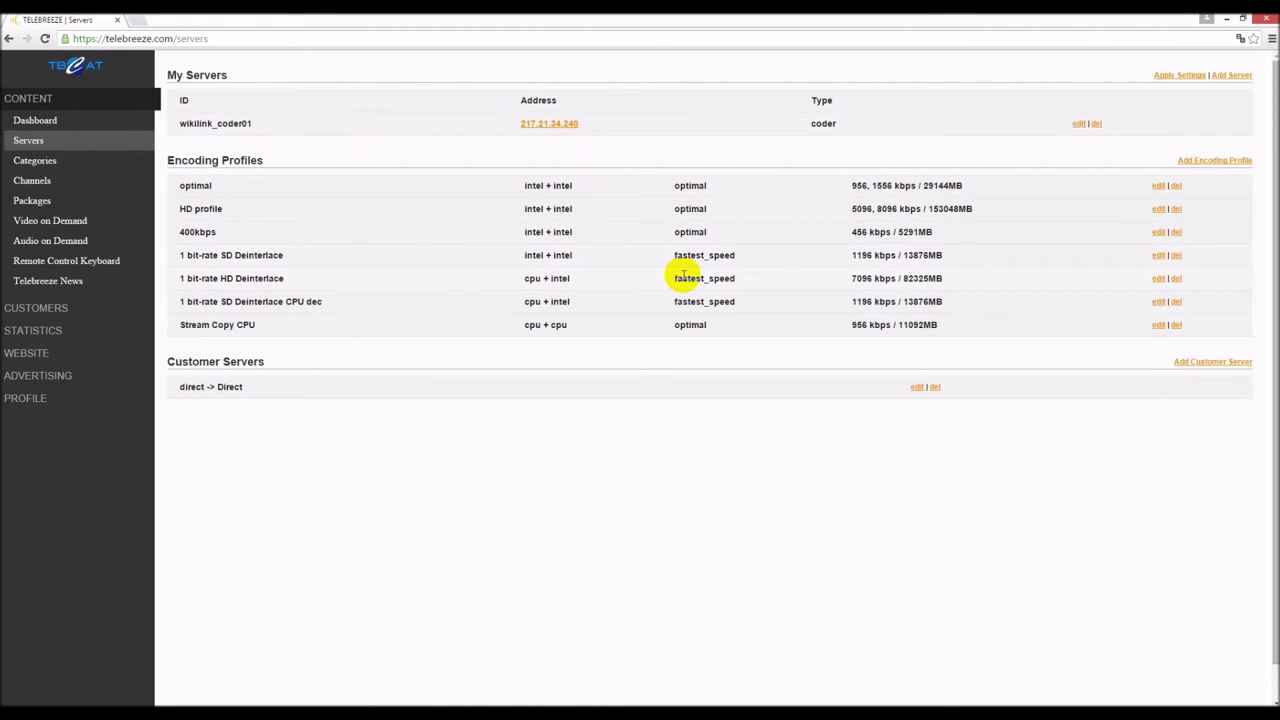
pyautogui.click(88, 204)
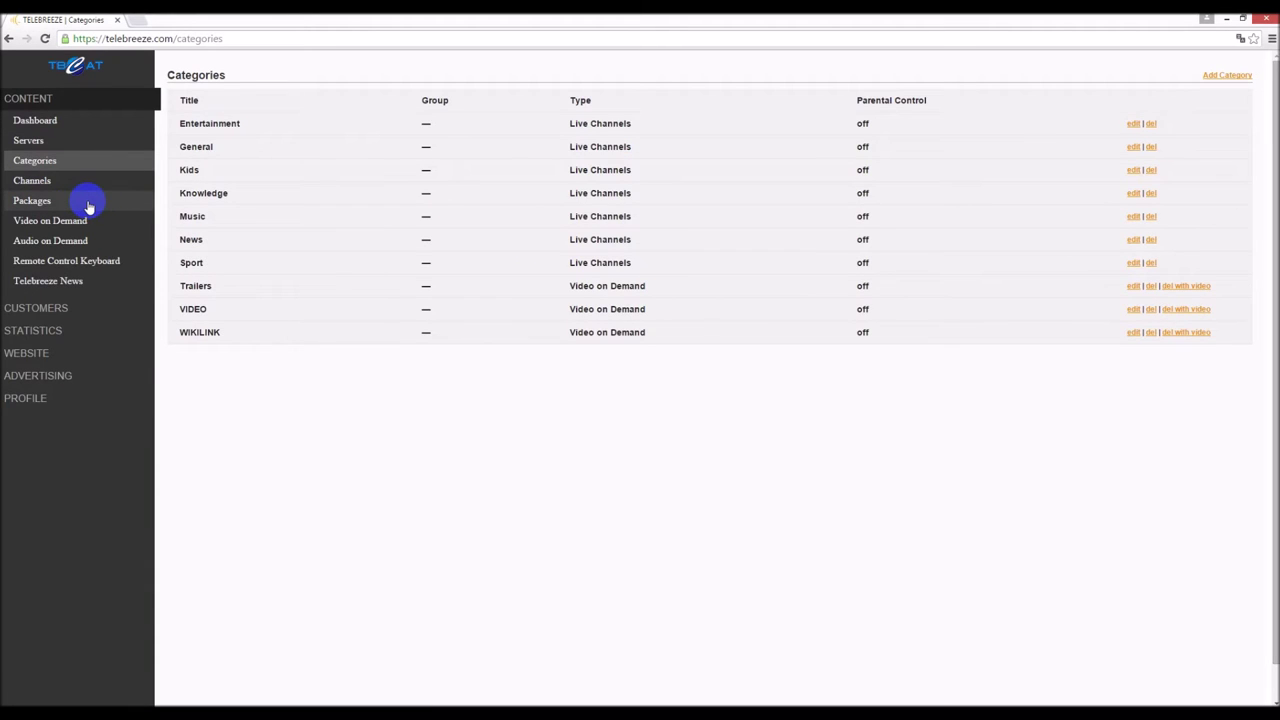
pyautogui.click(46, 181)
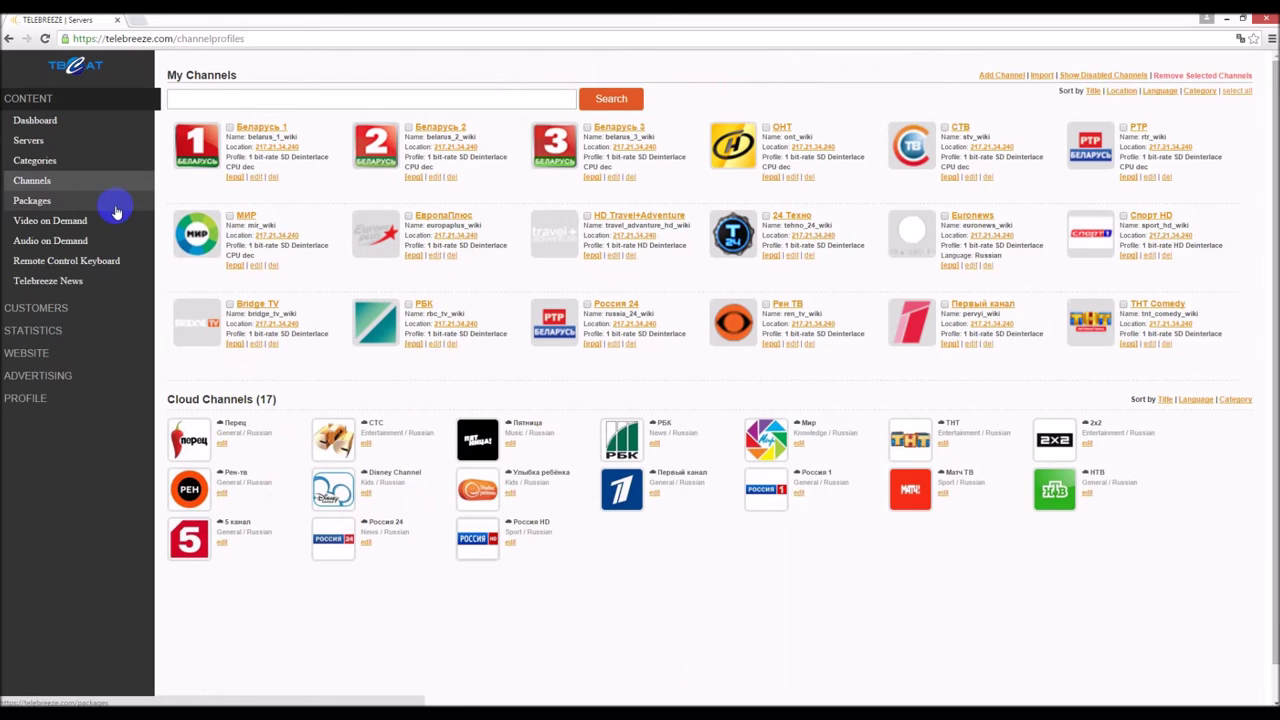
# - Open the Add Channel form and check its Language options, leaving Unknown
pyautogui.click(986, 75)
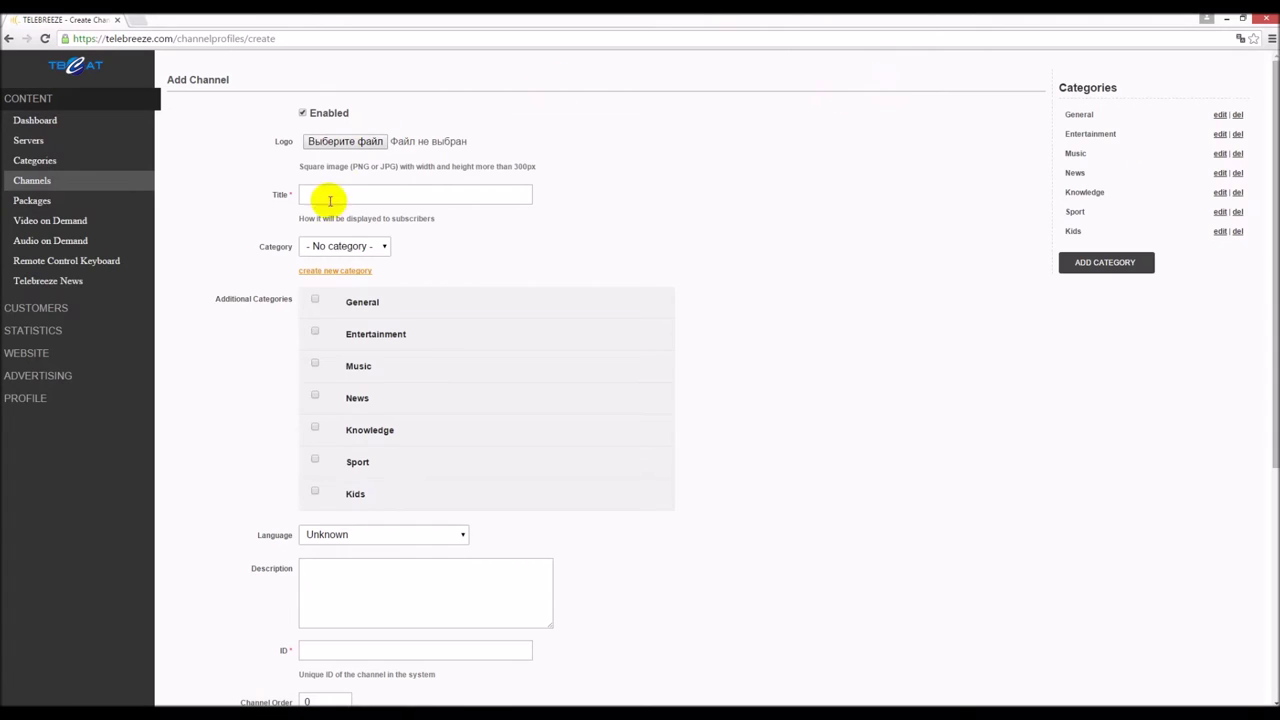
pyautogui.scroll(-1, 403, 310)
pyautogui.scroll(-3, 403, 310)
pyautogui.scroll(1, 403, 310)
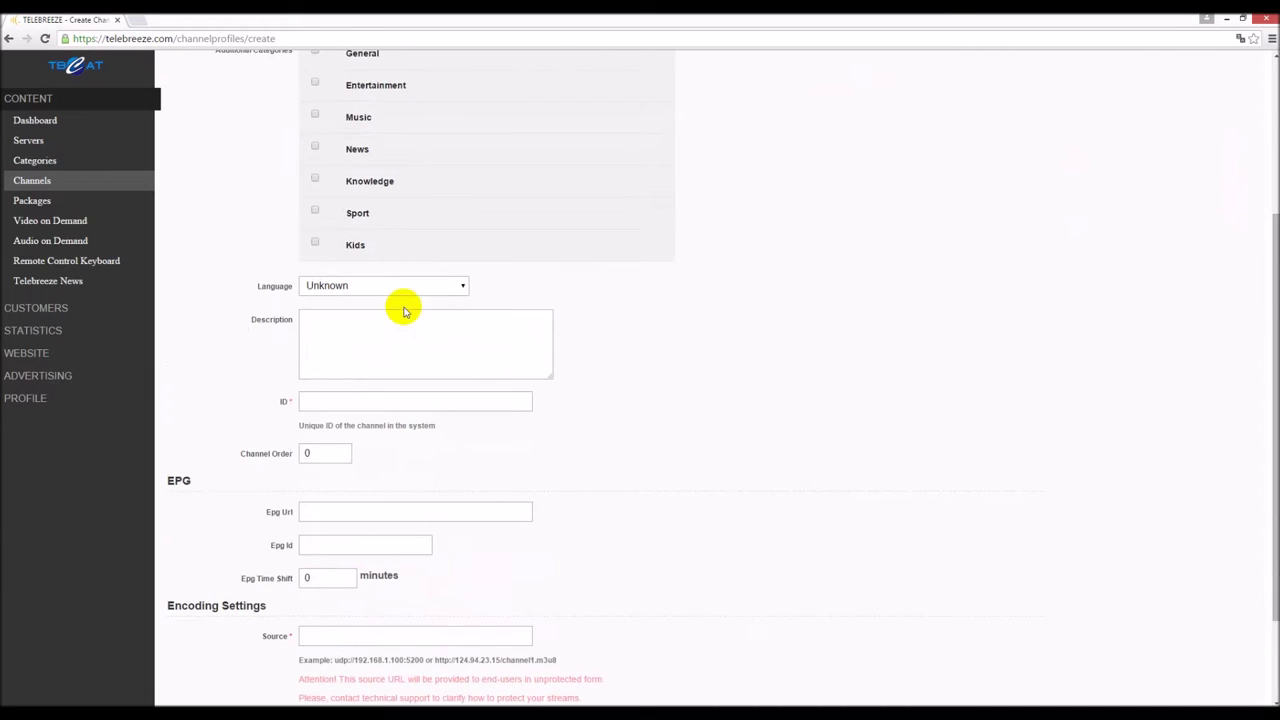
pyautogui.click(429, 283)
pyautogui.click(449, 286)
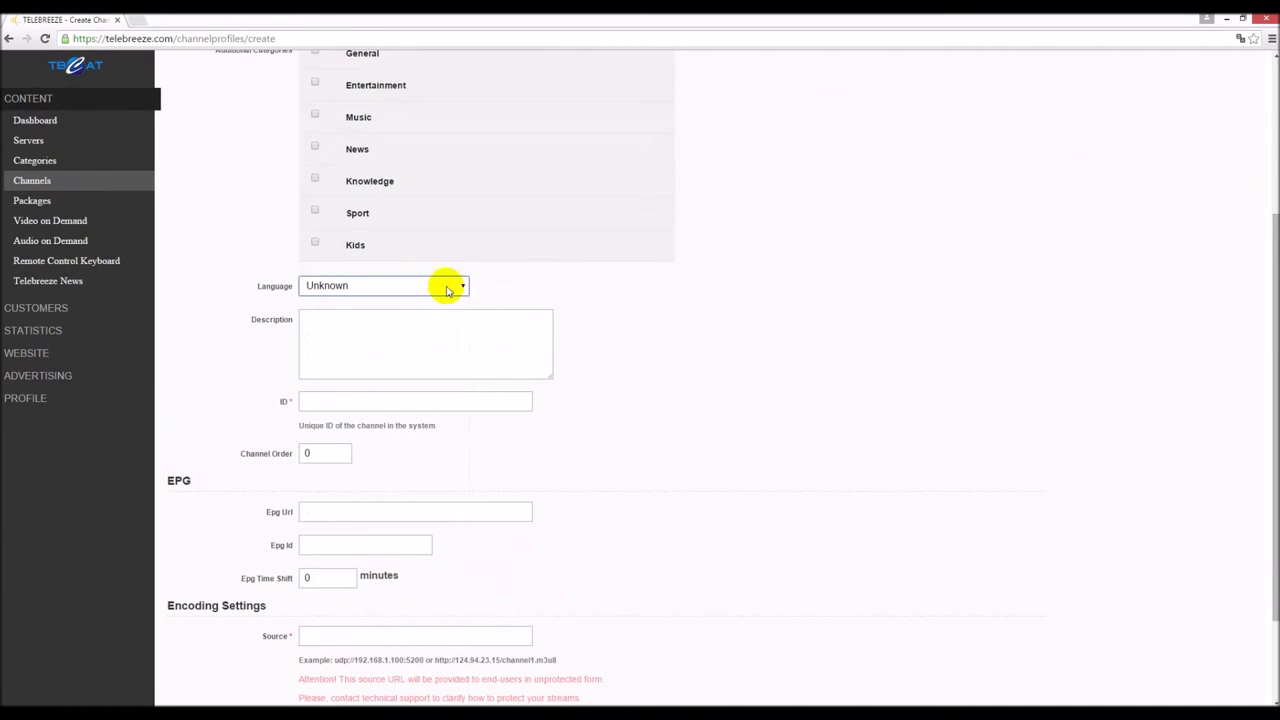
# - Check the Category options leaving No category, then show the Packages list
pyautogui.scroll(2, 745, 328)
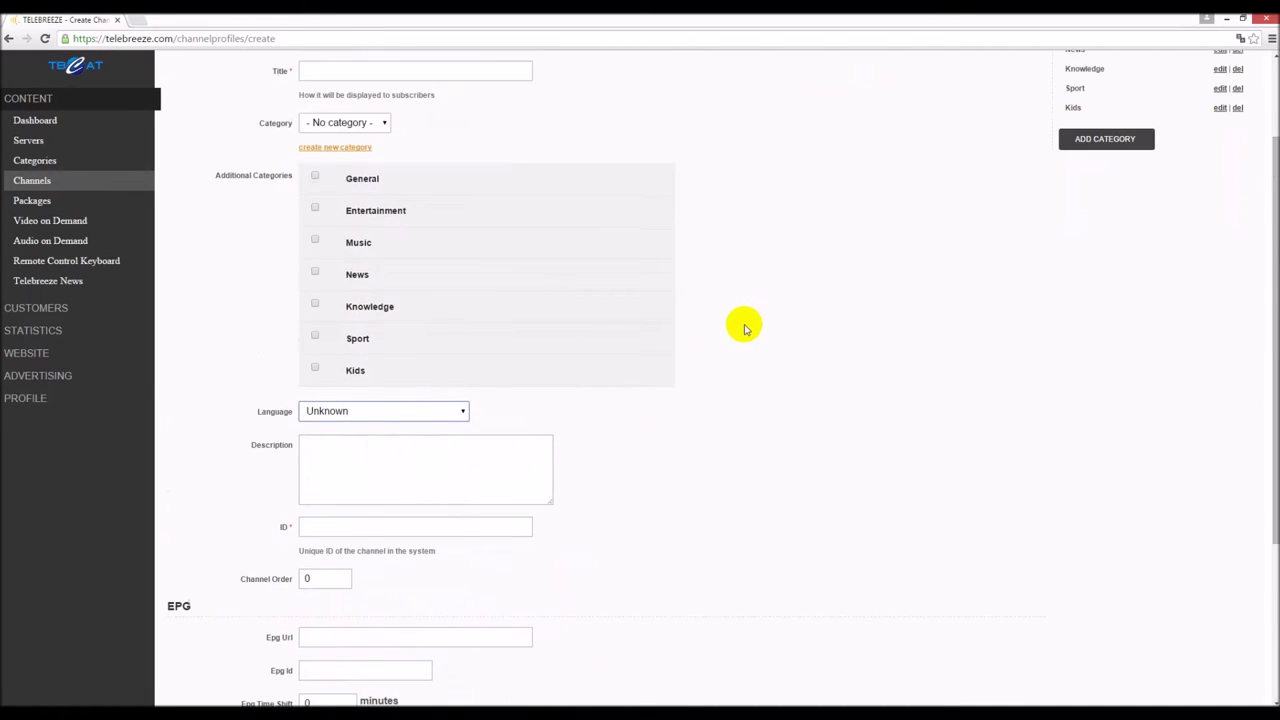
pyautogui.click(366, 124)
pyautogui.click(366, 124)
pyautogui.scroll(1, 790, 262)
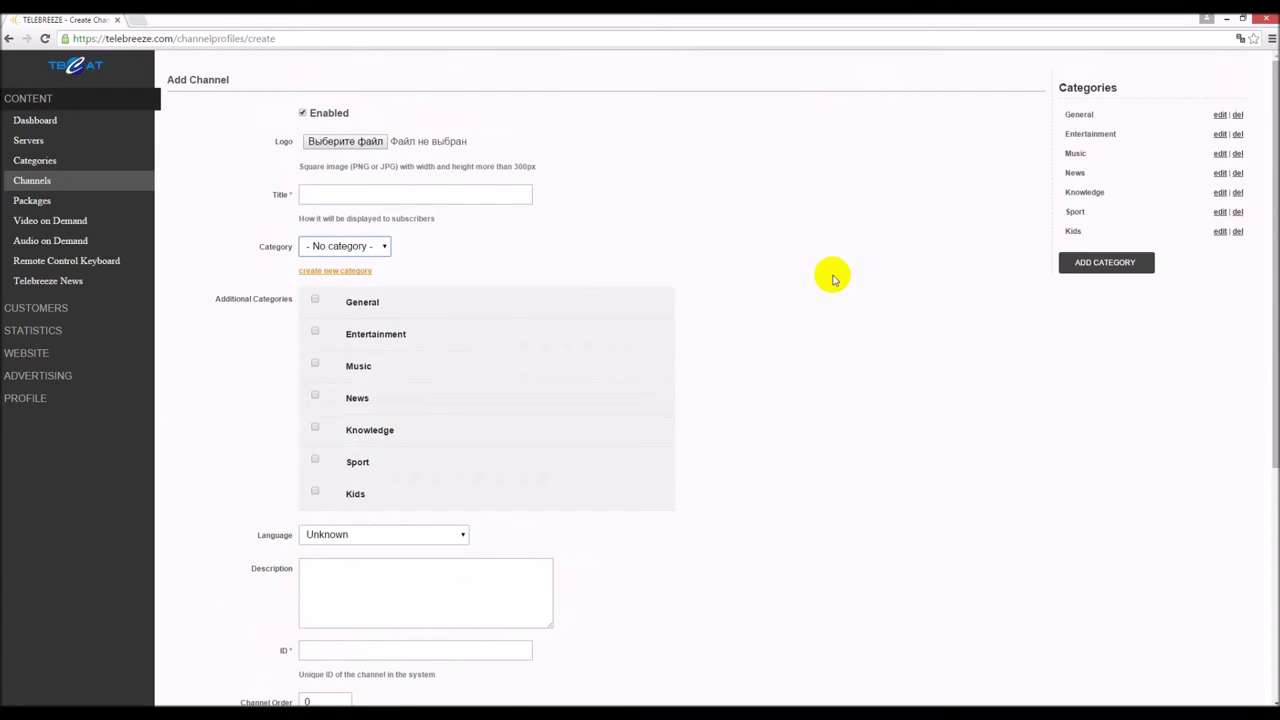
pyautogui.click(50, 200)
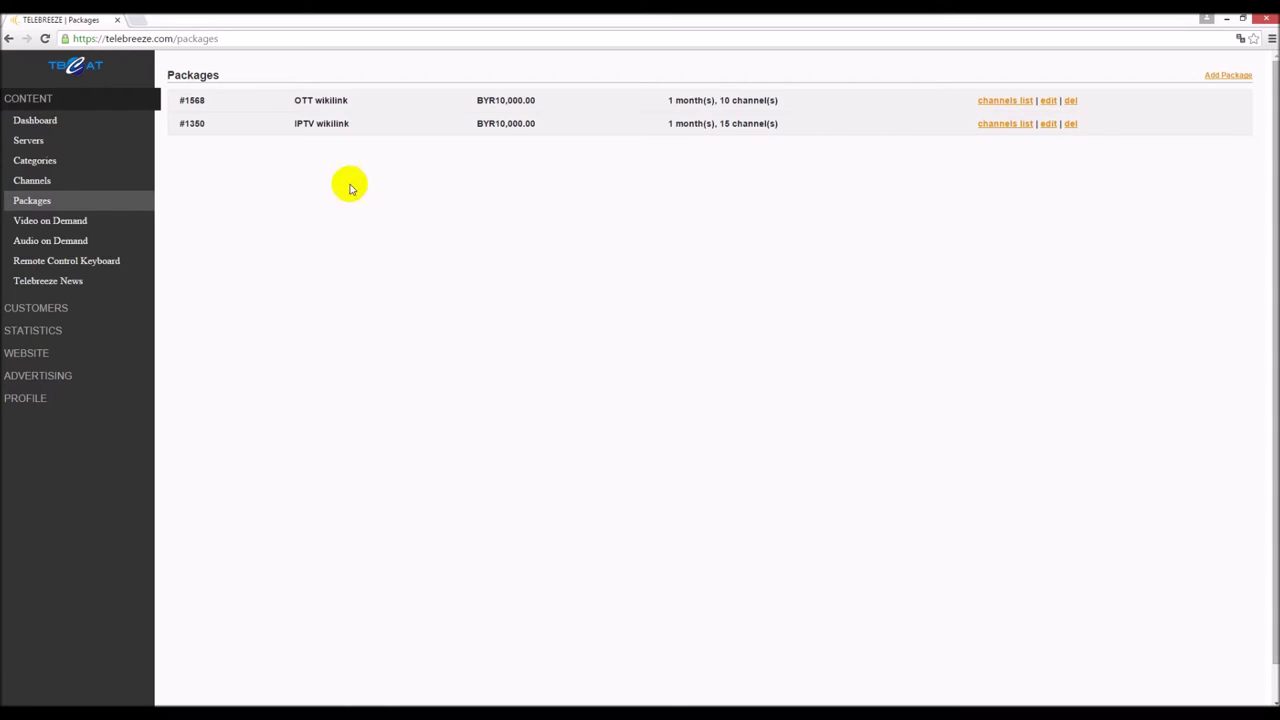
# - On a new video, set main and additional category to WIKILINK, keeping type Media
pyautogui.click(46, 228)
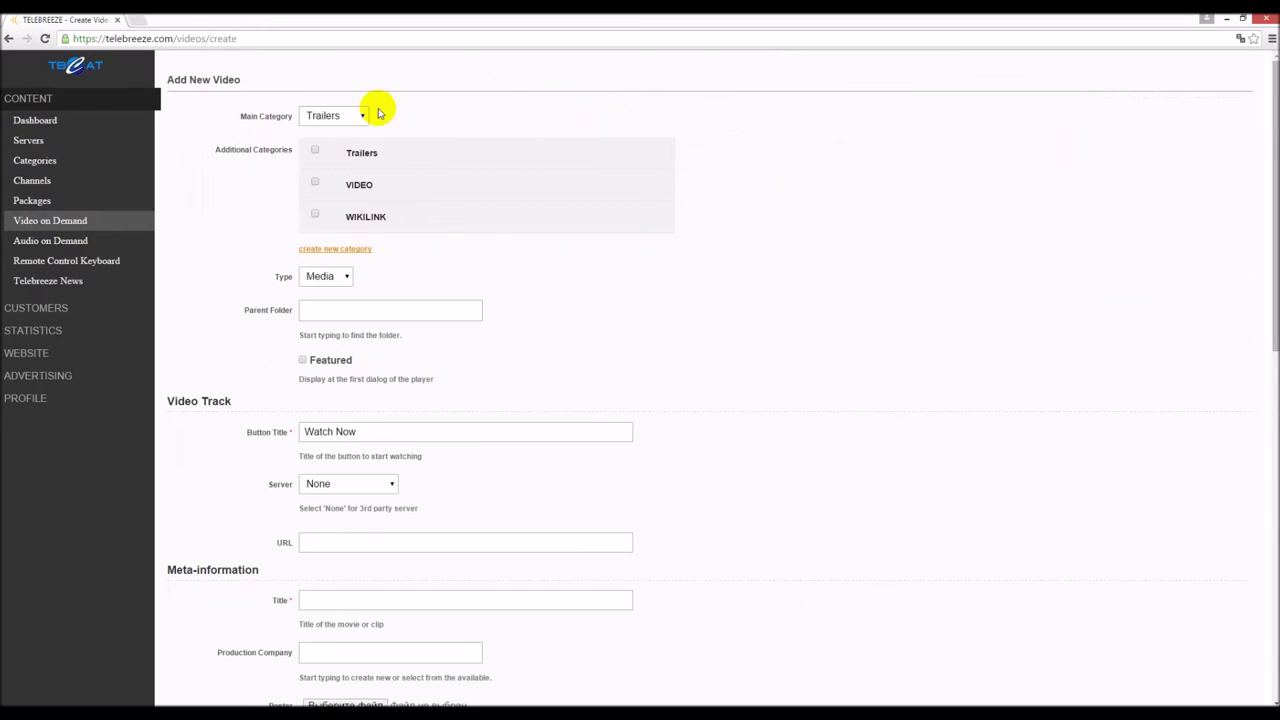
pyautogui.click(334, 116)
pyautogui.click(328, 157)
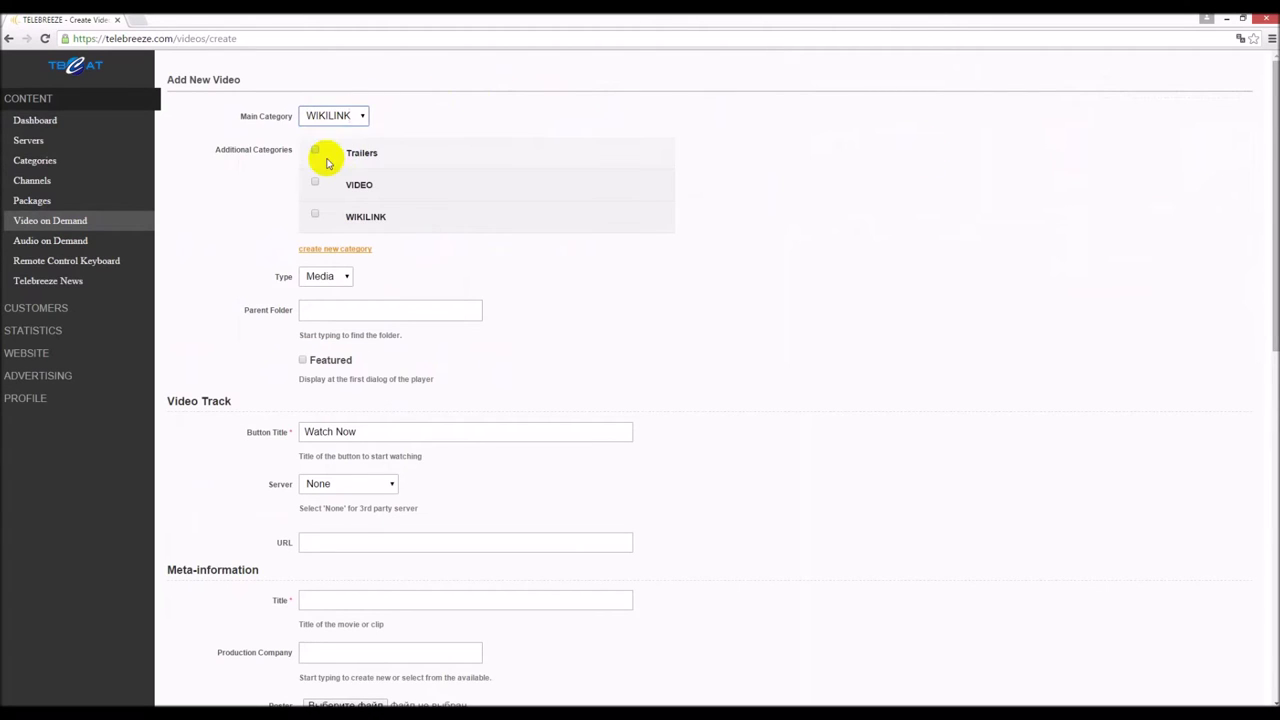
pyautogui.click(315, 213)
pyautogui.click(340, 277)
pyautogui.click(347, 279)
# - Host the new video on the wikilink_coder01 streaming server
pyautogui.scroll(-2, 466, 357)
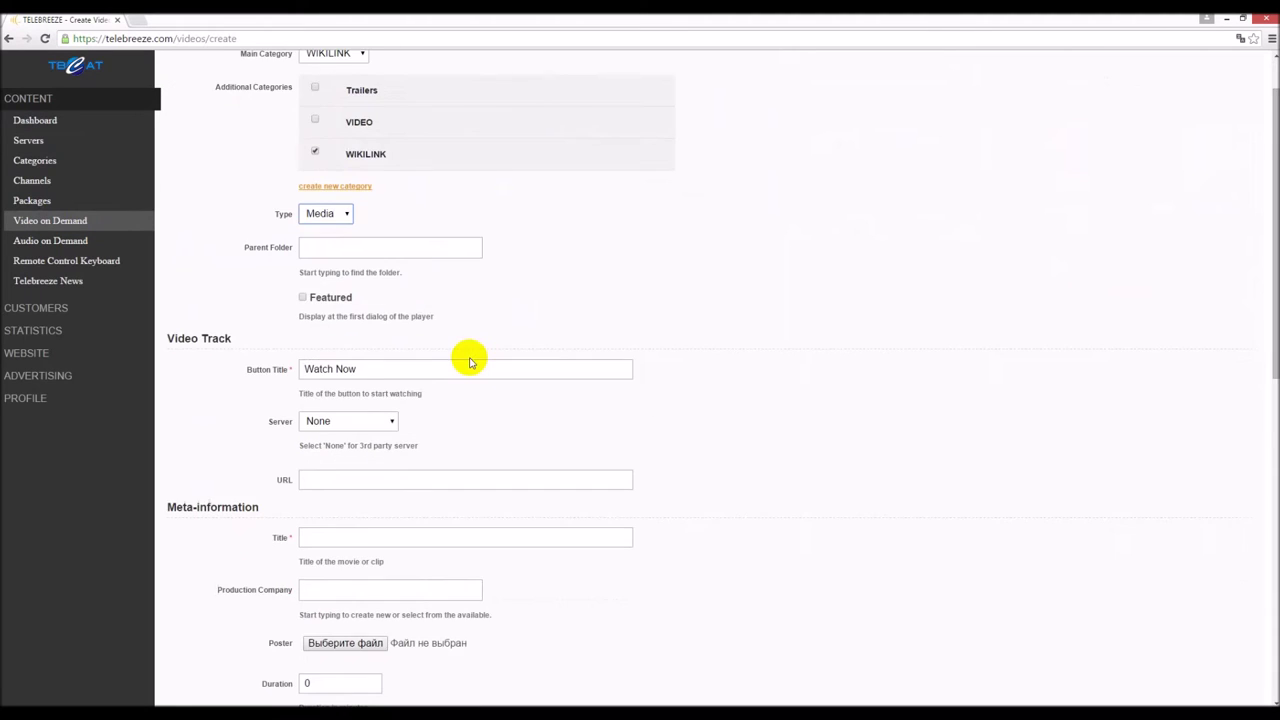
pyautogui.click(386, 295)
pyautogui.click(361, 325)
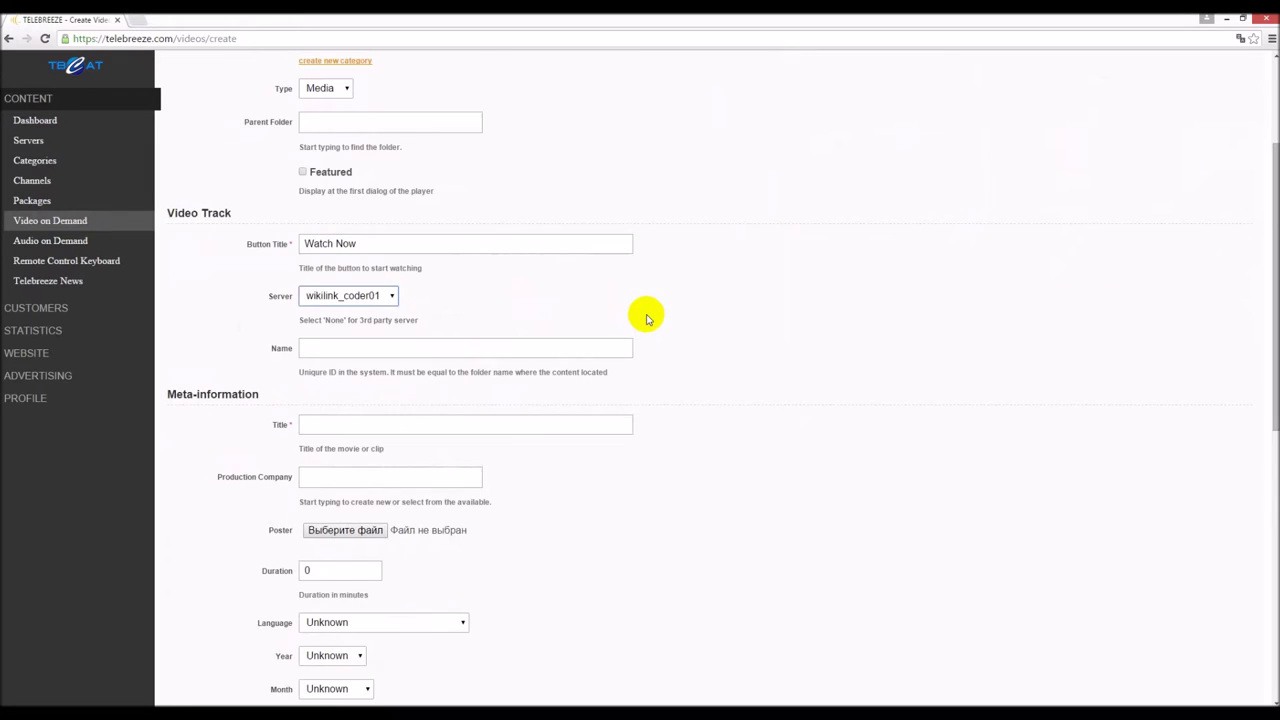
pyautogui.scroll(-4, 649, 314)
pyautogui.scroll(-2, 647, 315)
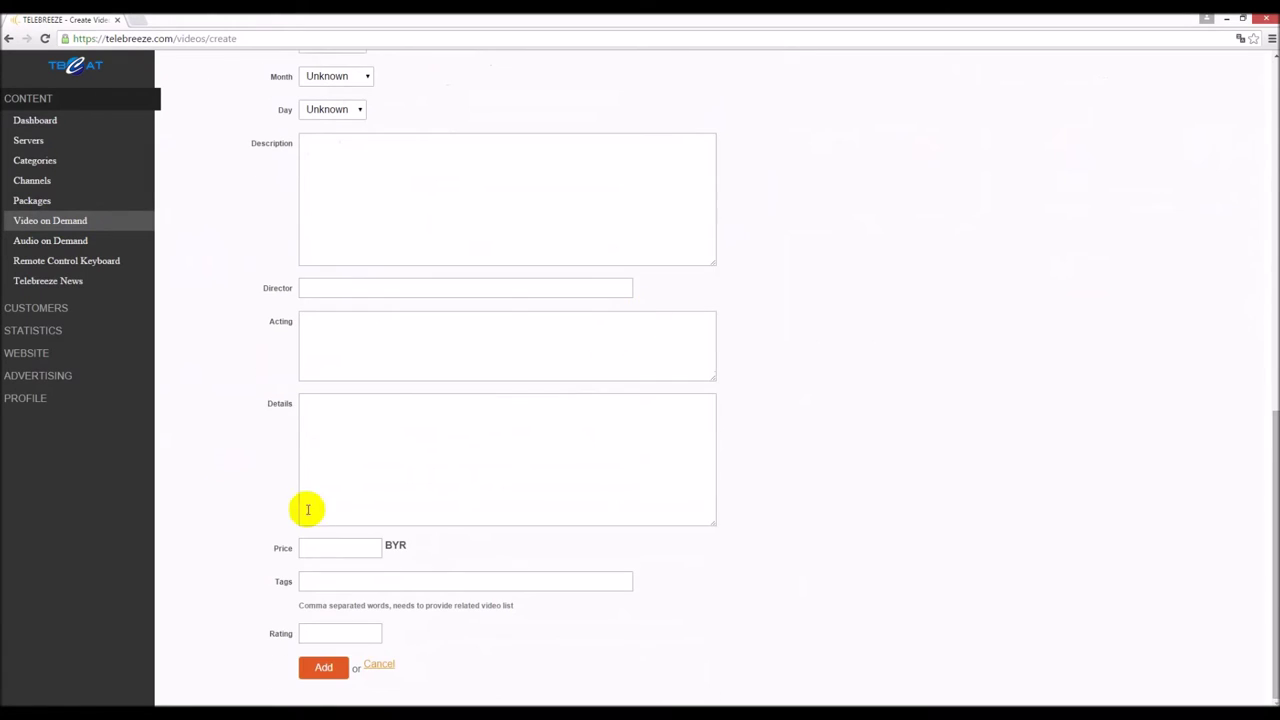
pyautogui.scroll(4, 311, 410)
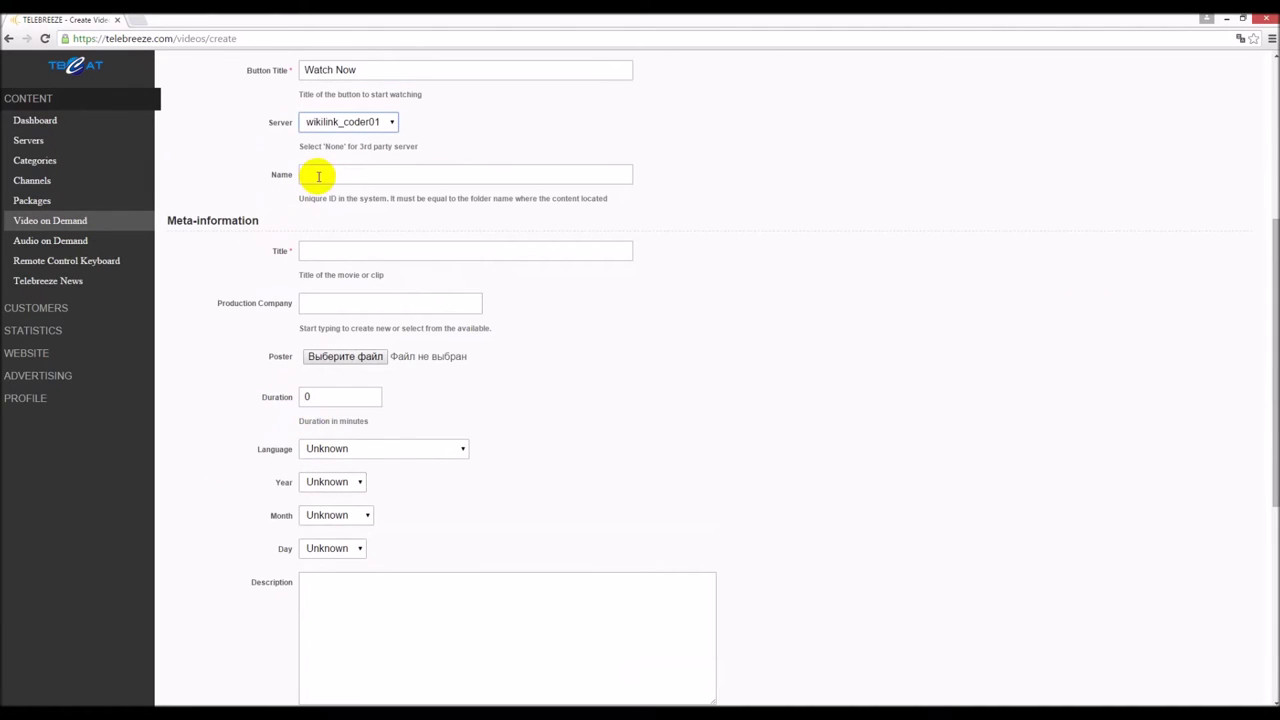
# - Set Name and Title to namehere, skip the poster image, and add the video
pyautogui.click(446, 174)
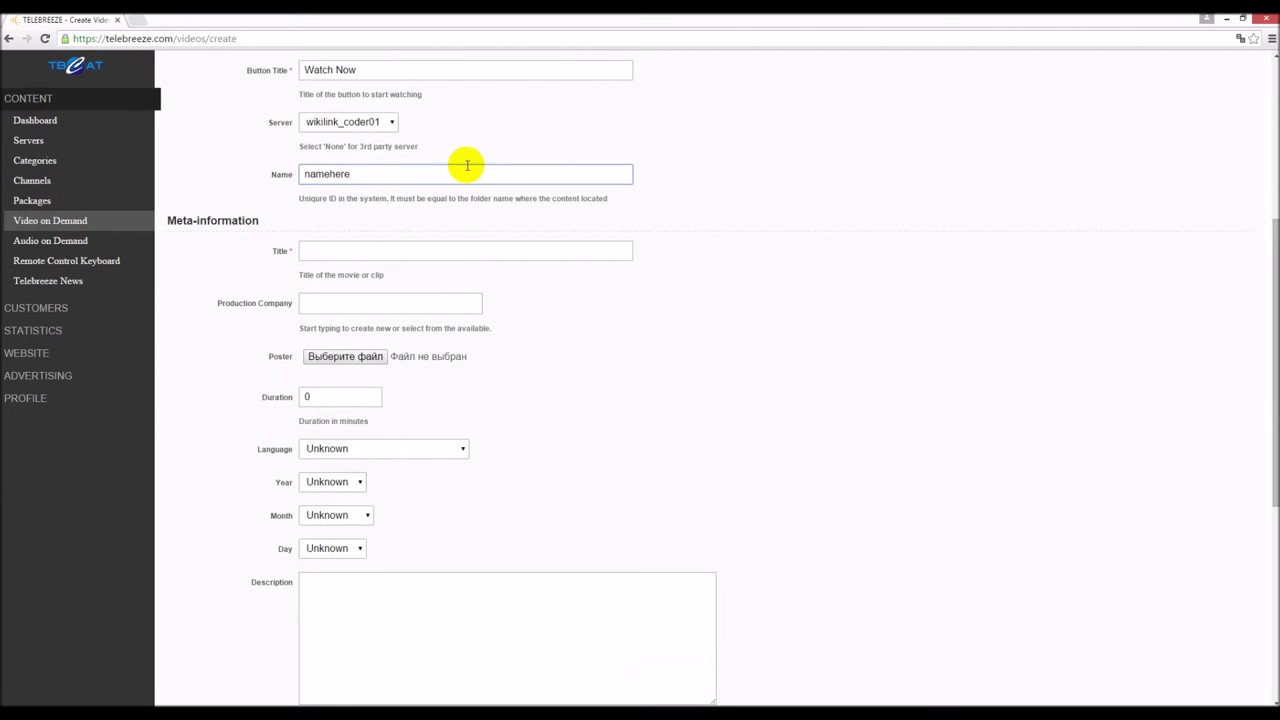
pyautogui.click(371, 256)
pyautogui.moveTo(355, 174); pyautogui.dragTo(210, 180)
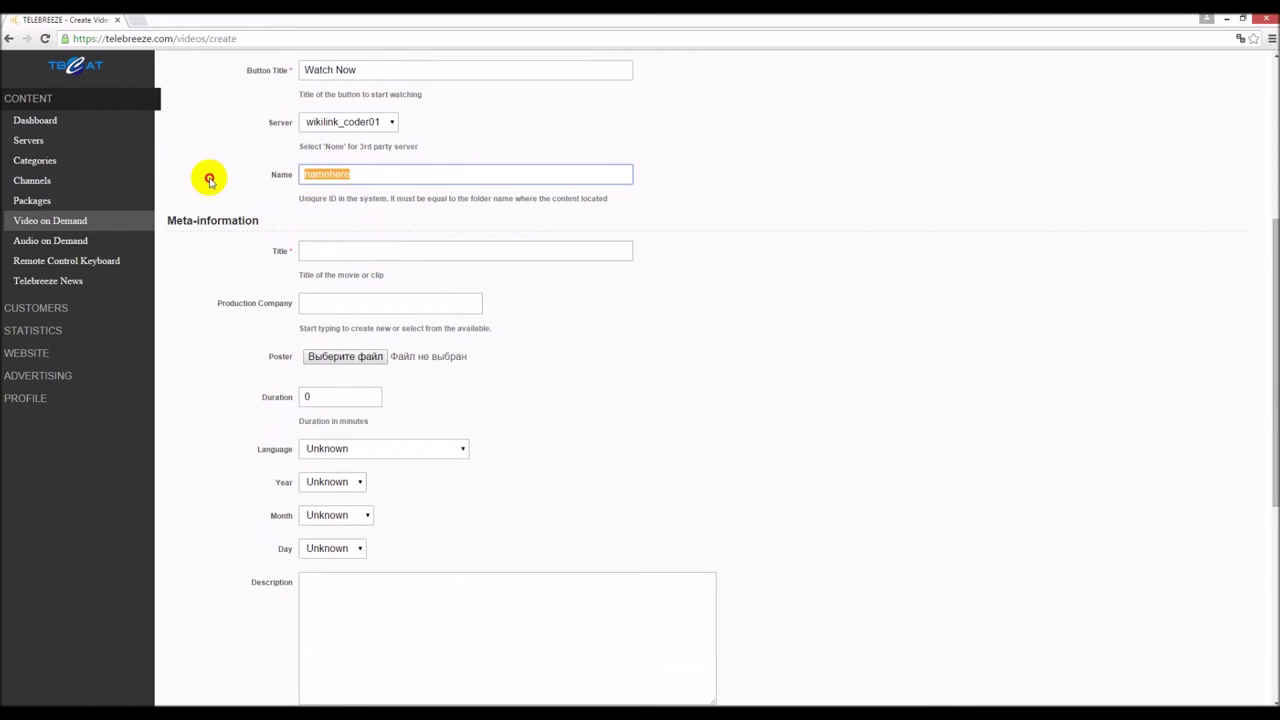
pyautogui.click(370, 252)
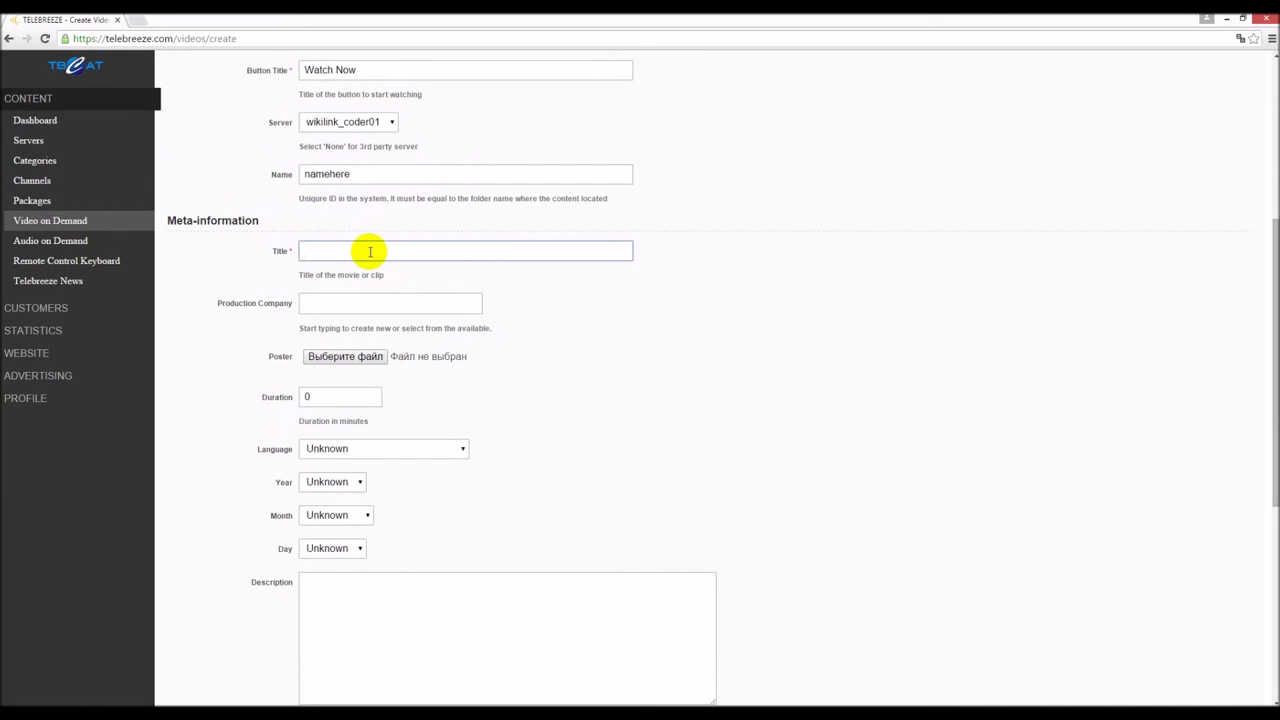
pyautogui.click(340, 358)
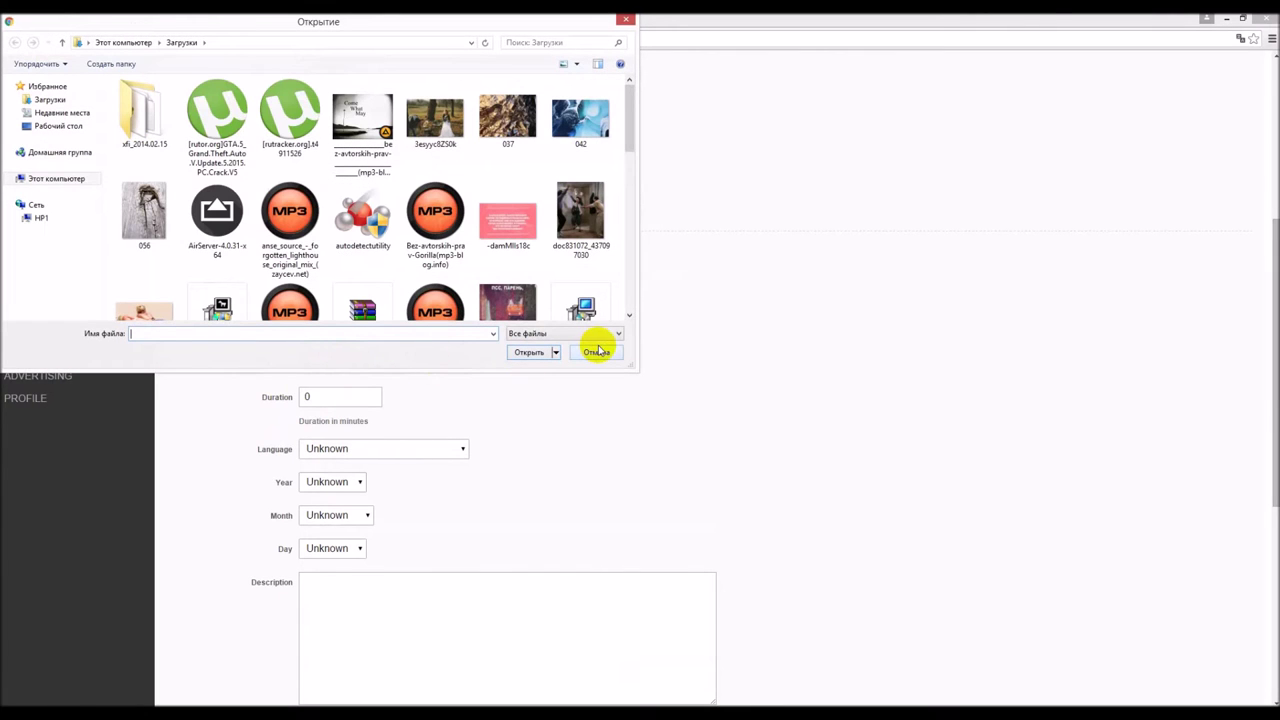
pyautogui.click(597, 353)
pyautogui.scroll(-5, 534, 377)
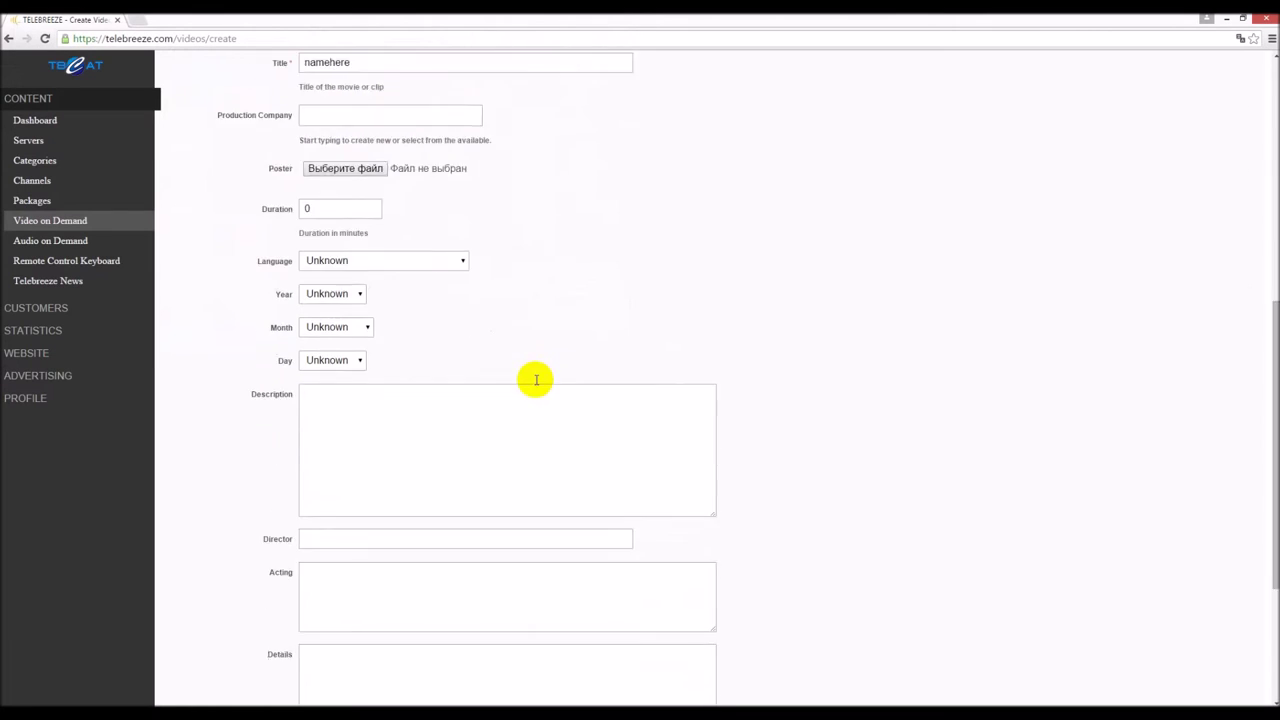
pyautogui.click(325, 668)
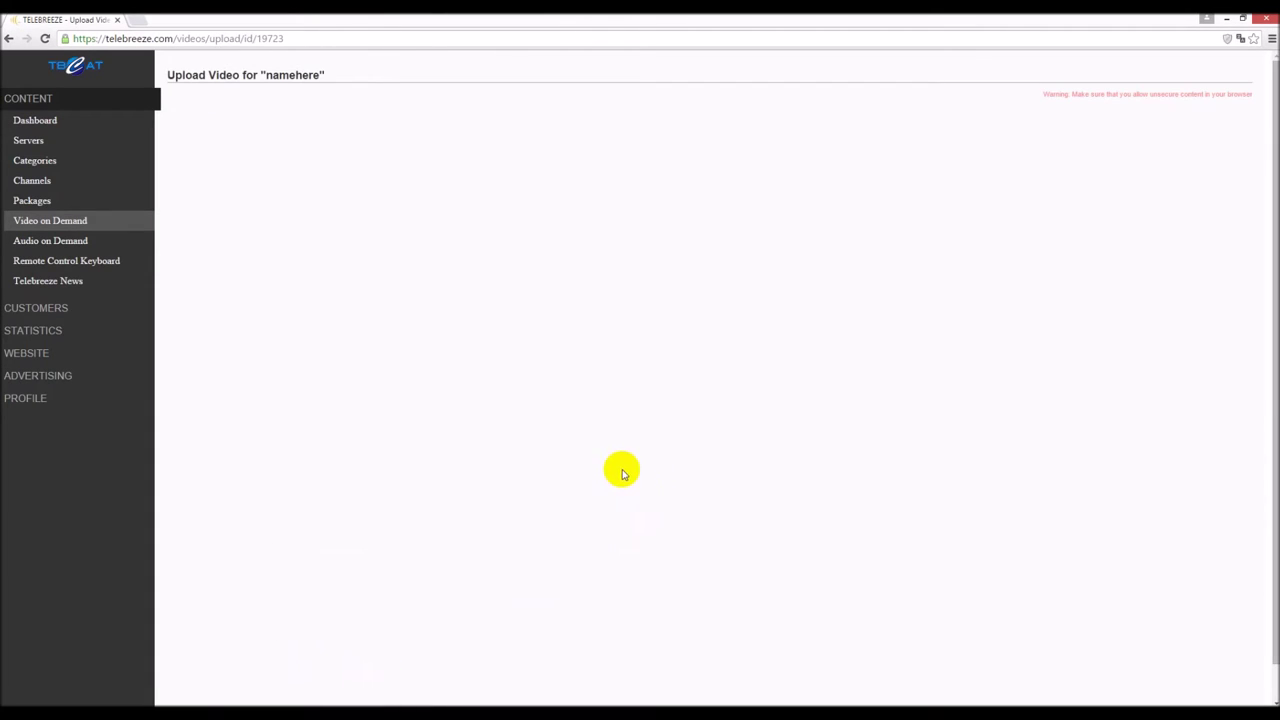
# - Delete the namehere video from the Video on Demand catalogue
pyautogui.click(62, 222)
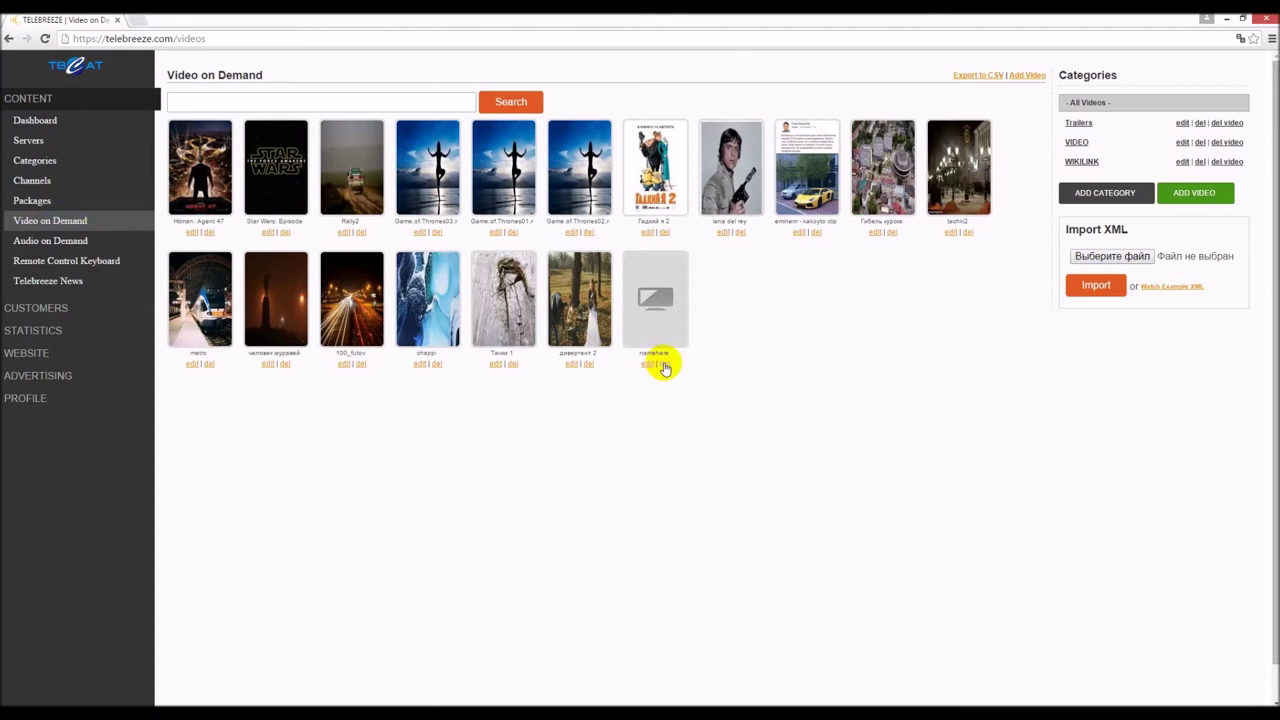
pyautogui.click(663, 364)
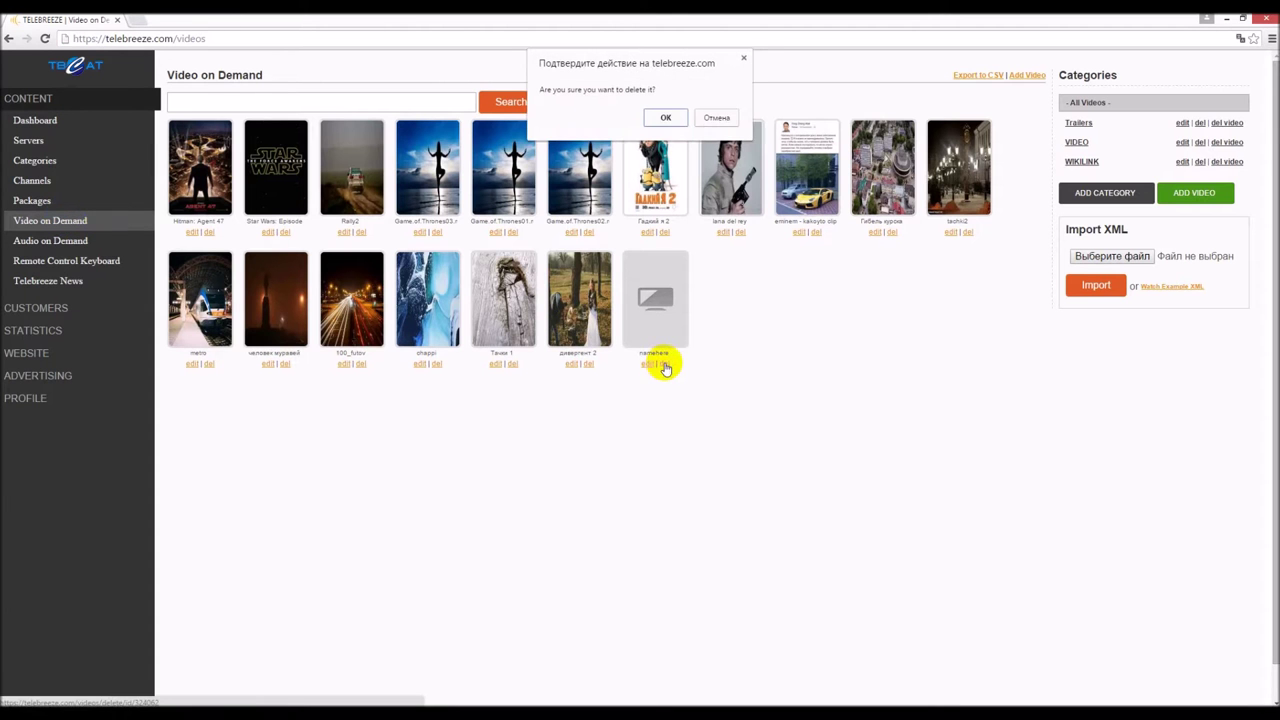
pyautogui.click(663, 118)
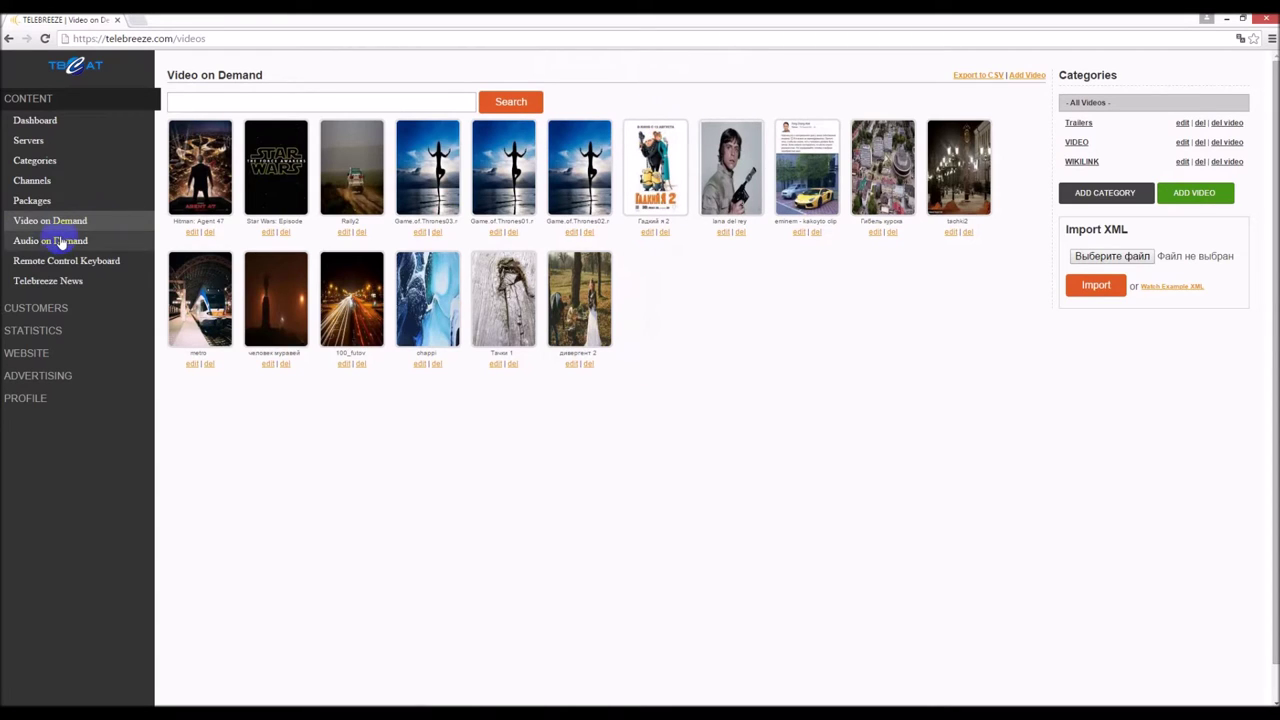
# - Go through the Customers section to the GEO-IP Blocking filter list
pyautogui.click(36, 285)
pyautogui.click(35, 305)
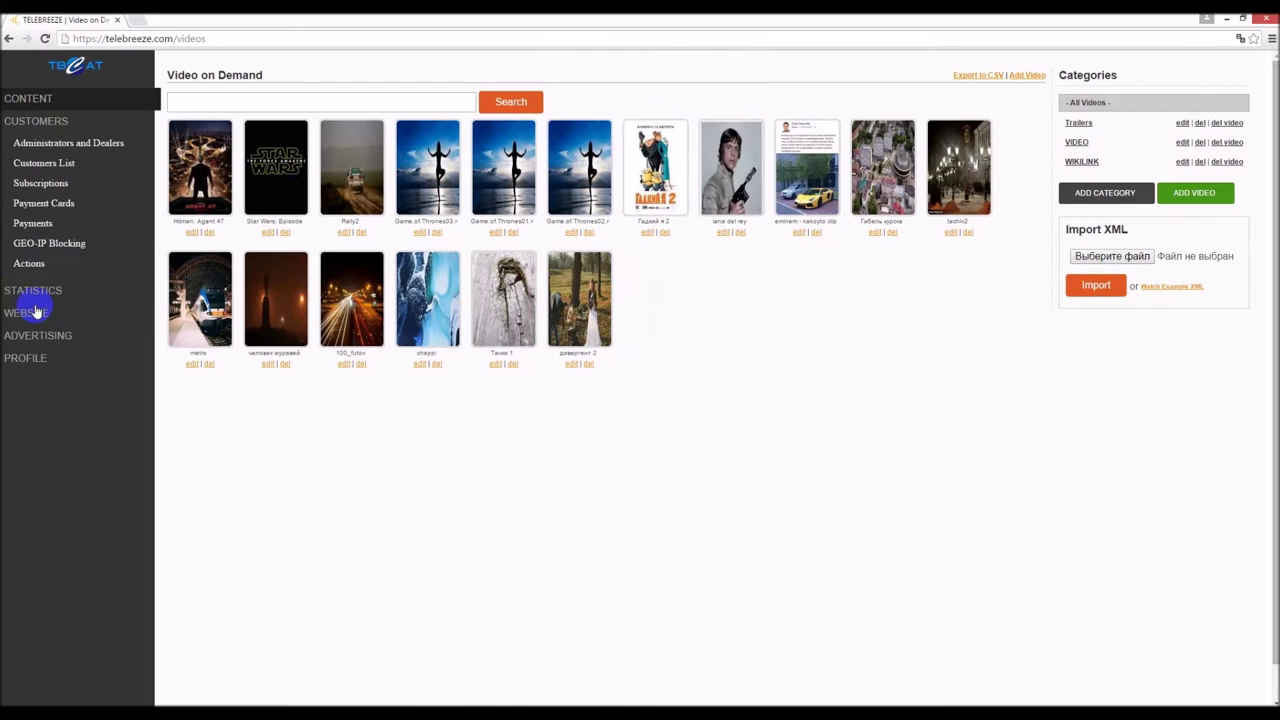
pyautogui.click(80, 143)
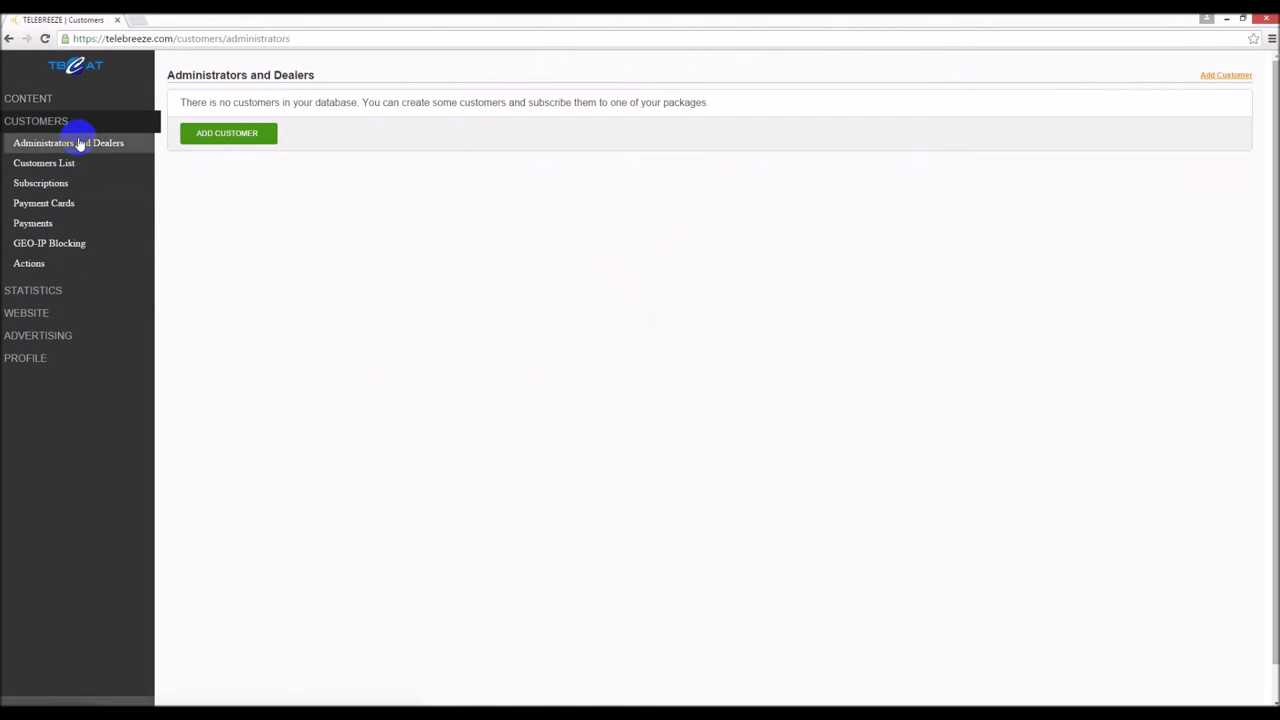
pyautogui.click(50, 165)
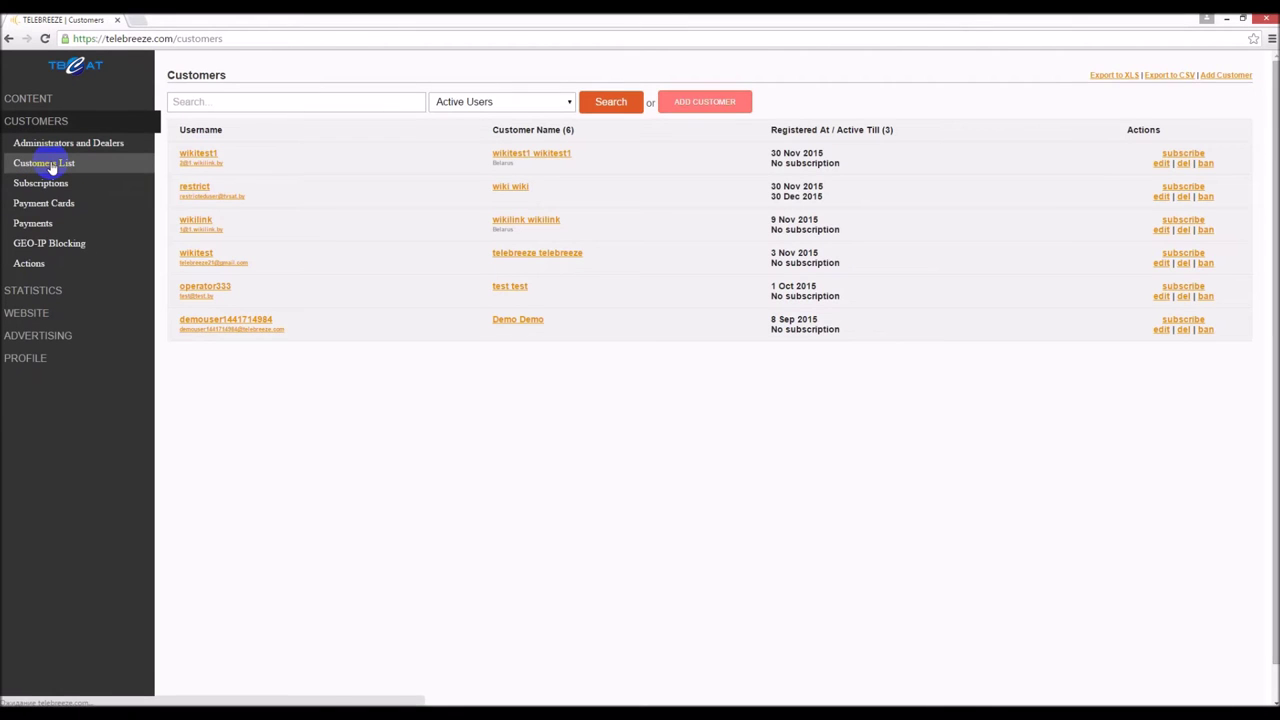
pyautogui.click(40, 245)
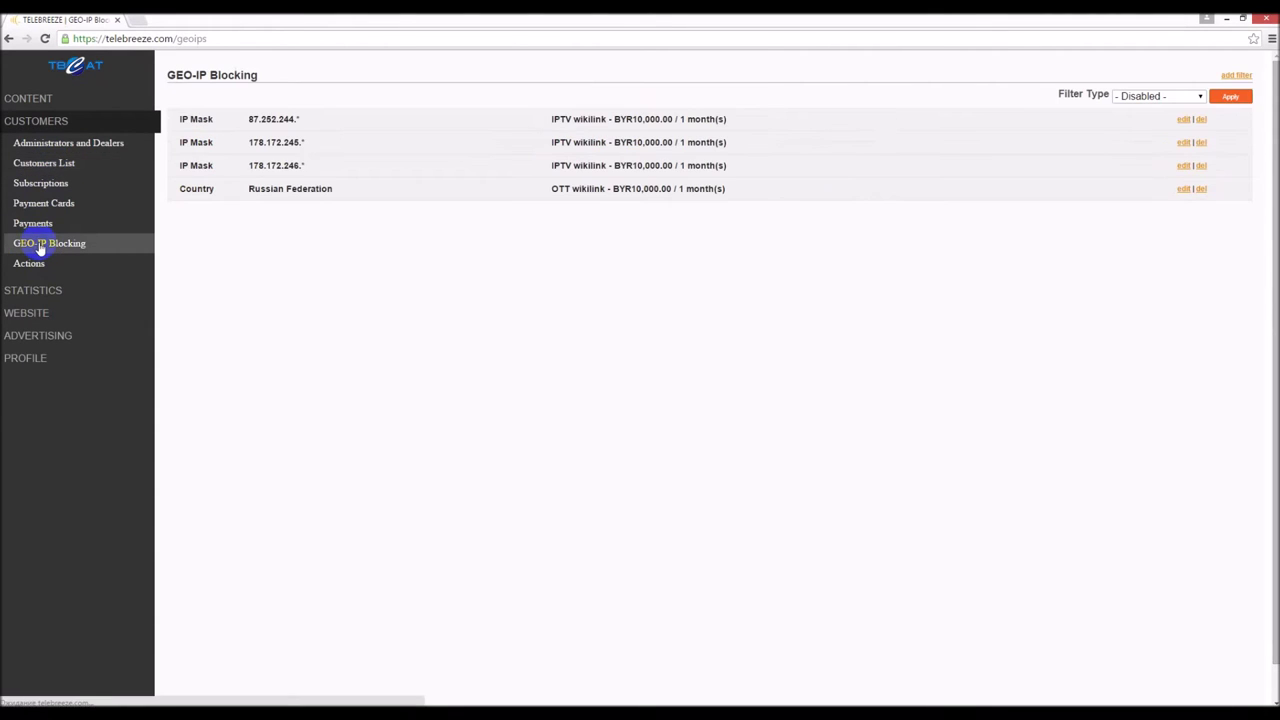
pyautogui.click(1200, 97)
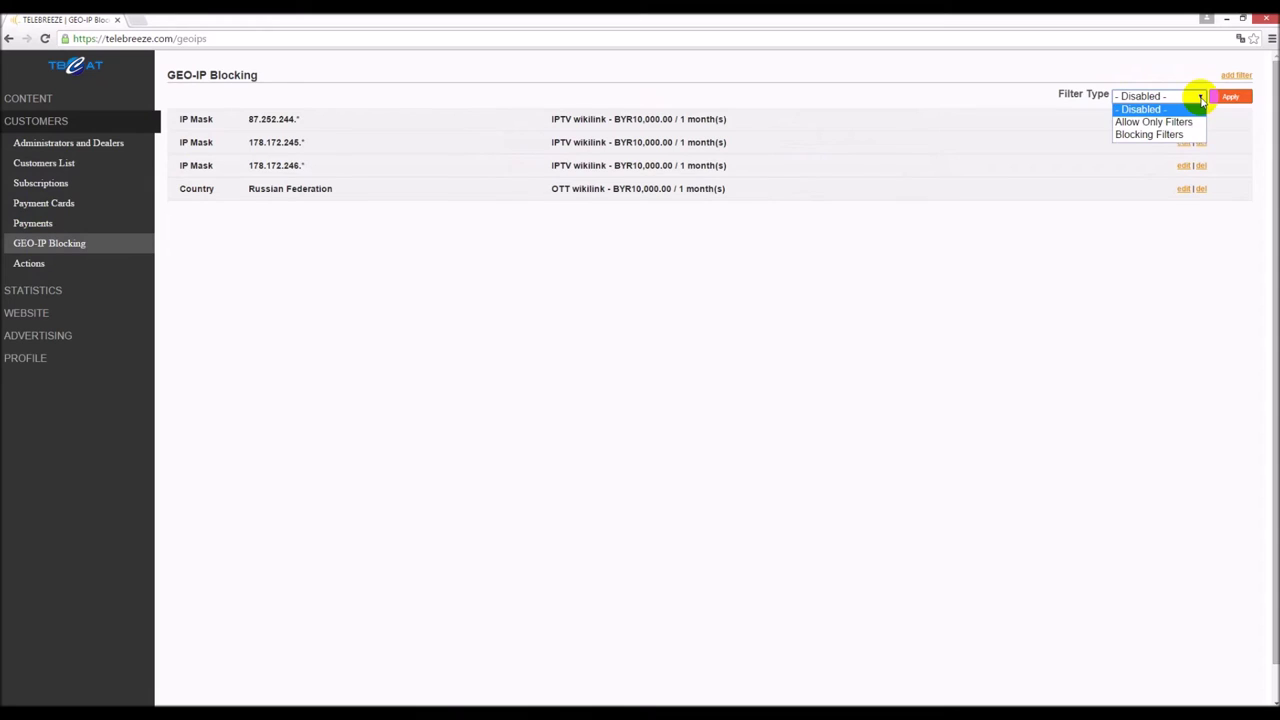
pyautogui.click(1200, 97)
pyautogui.click(1236, 75)
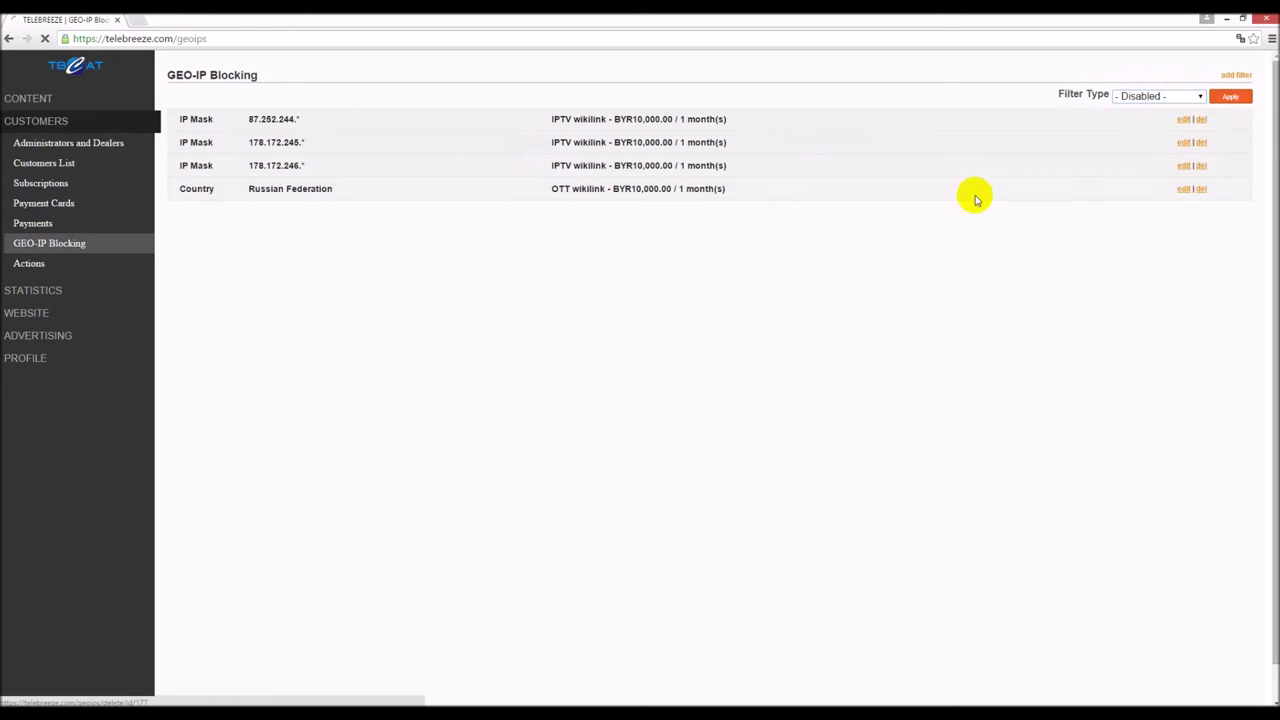
pyautogui.click(445, 151)
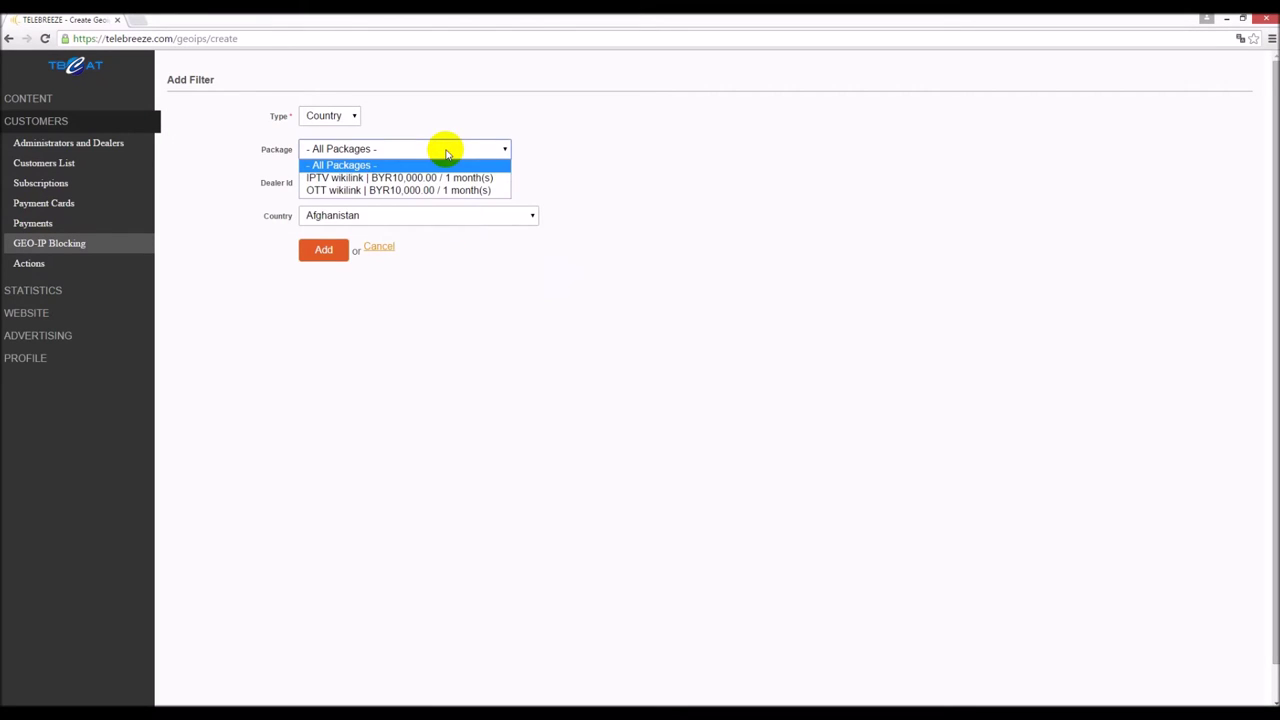
pyautogui.click(446, 151)
pyautogui.click(368, 182)
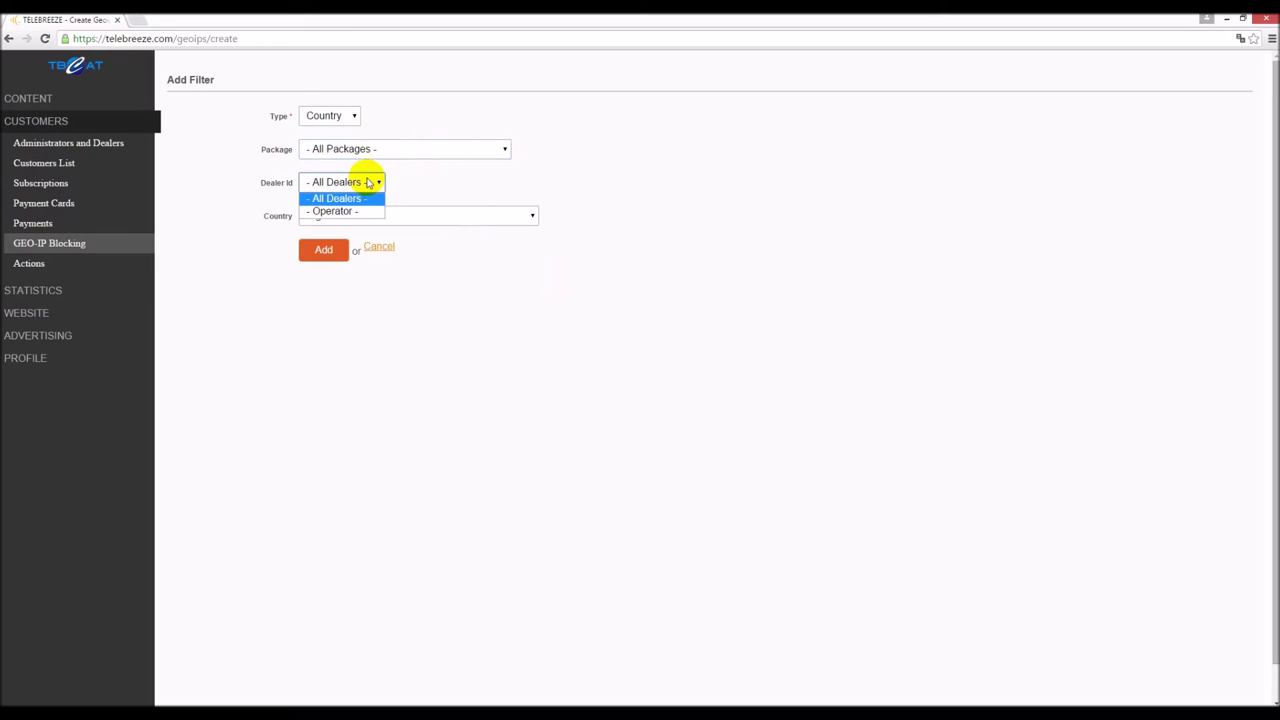
pyautogui.click(364, 198)
pyautogui.click(351, 222)
pyautogui.click(351, 222)
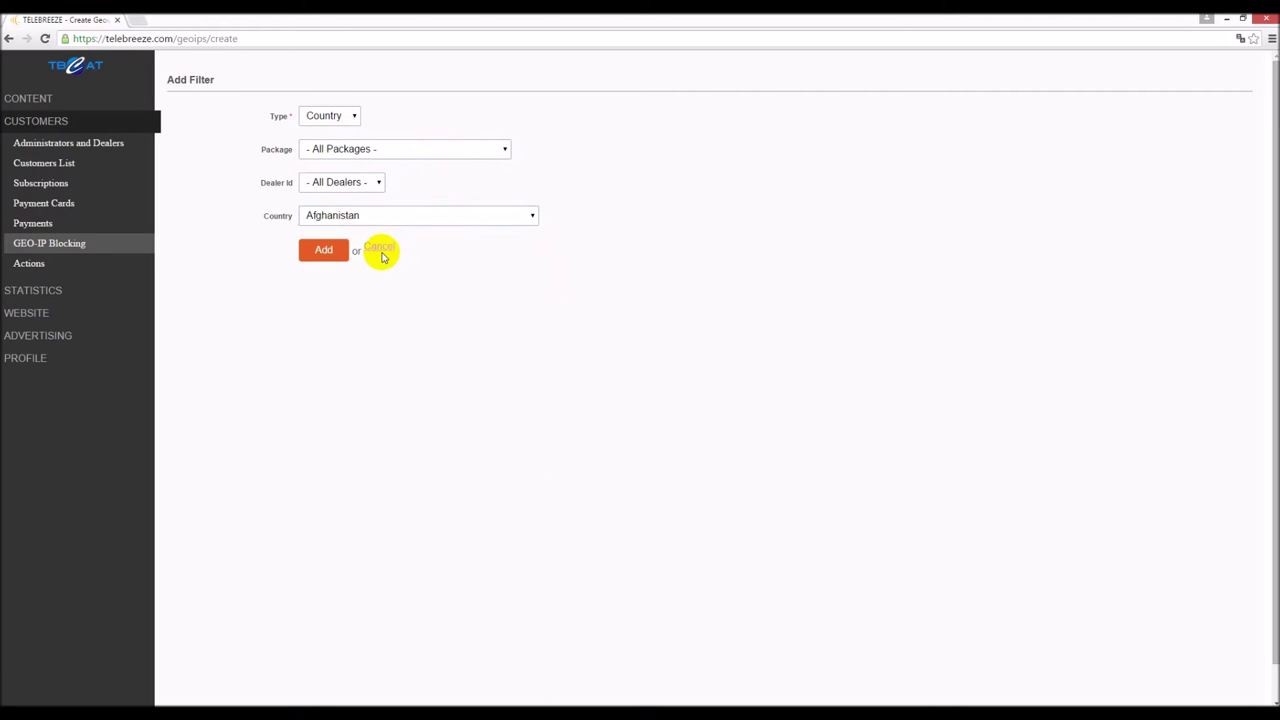
pyautogui.click(352, 117)
pyautogui.click(330, 141)
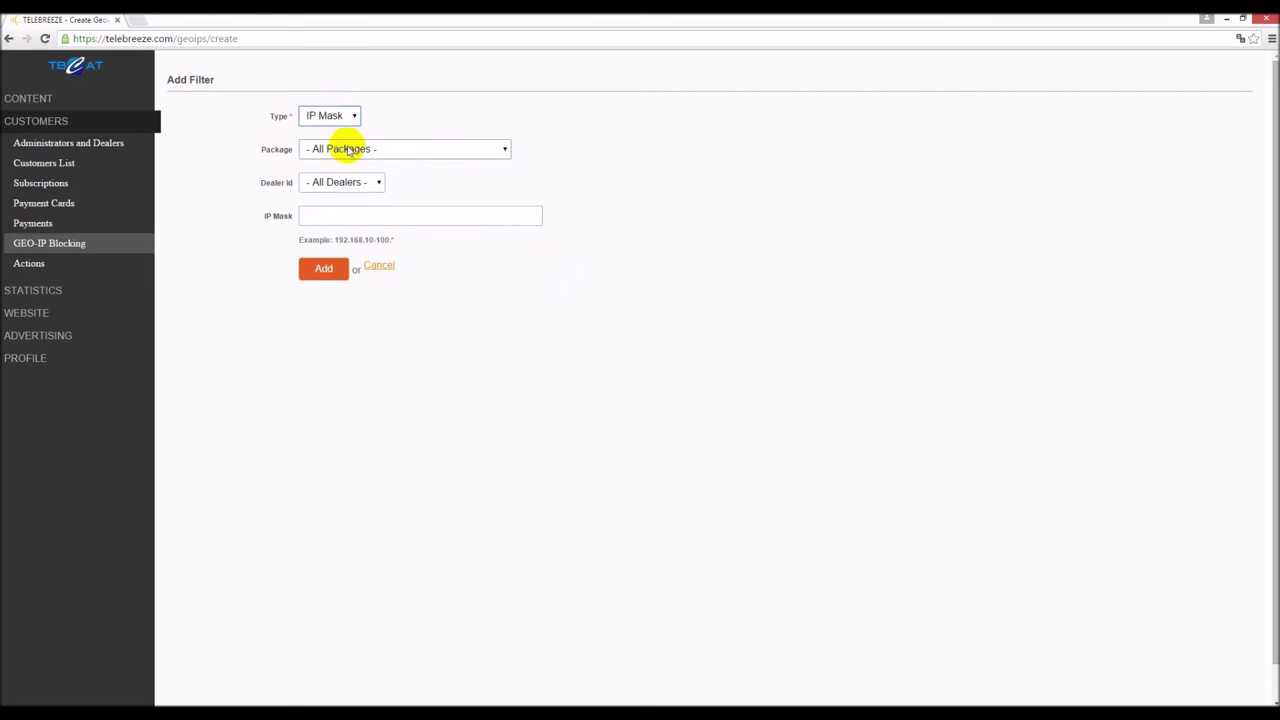
pyautogui.click(392, 221)
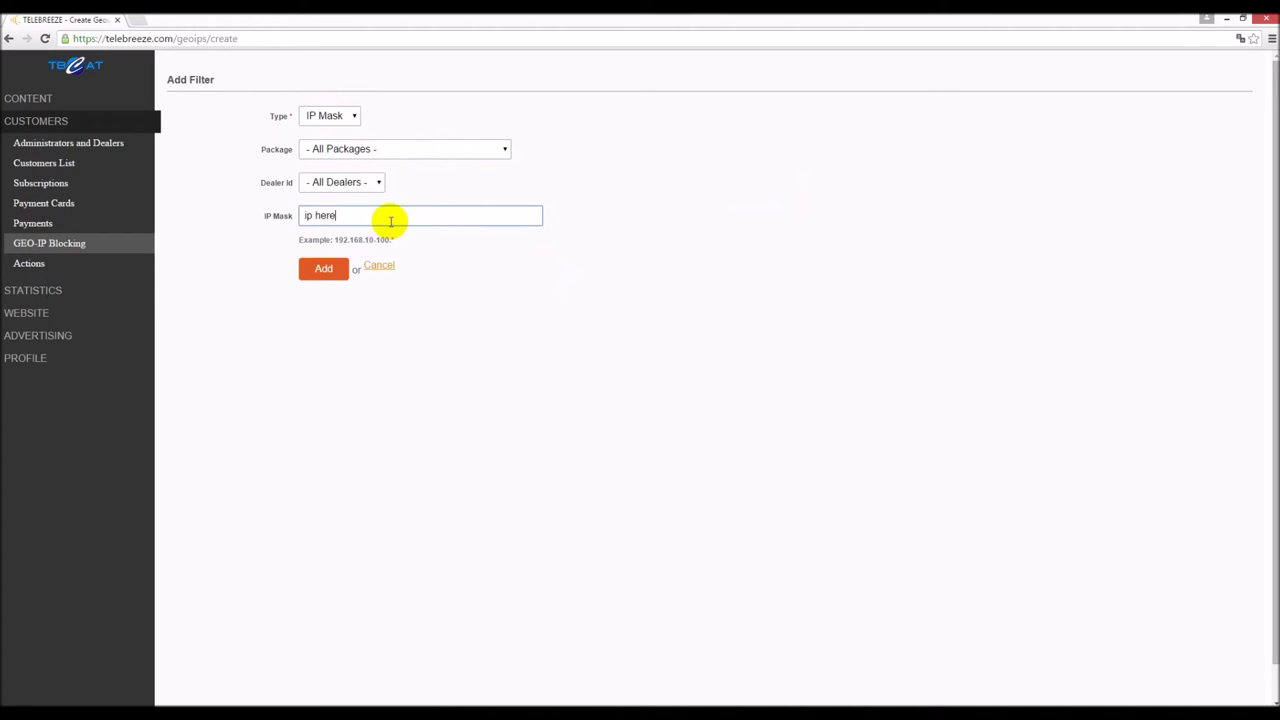
pyautogui.moveTo(391, 221); pyautogui.dragTo(236, 214)
pyautogui.press('BackSpace')
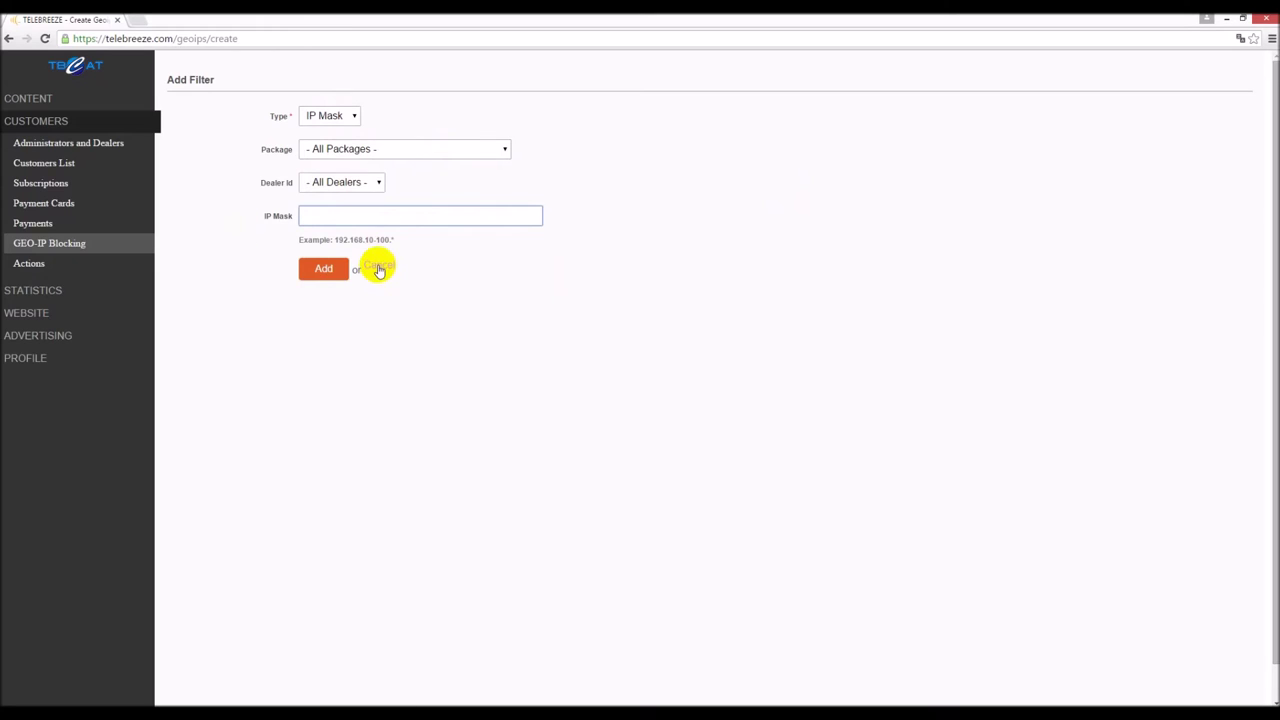
pyautogui.click(379, 270)
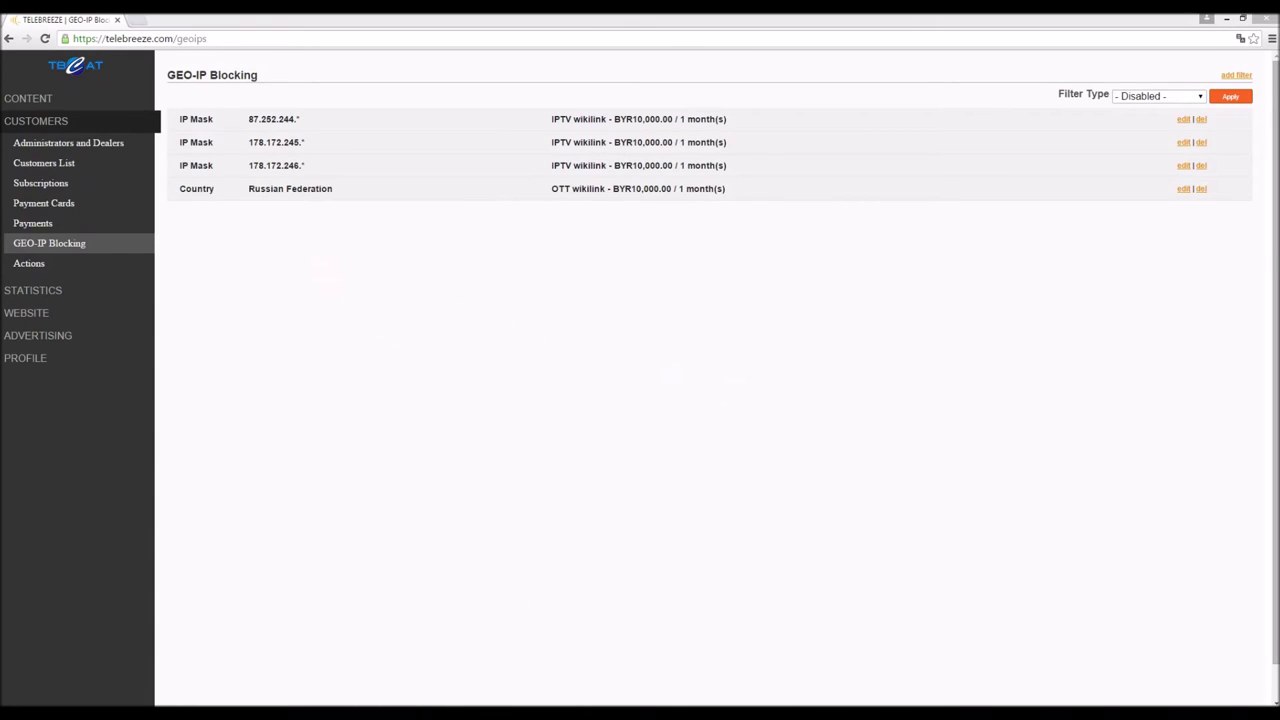
# - Sign out of the admin panel and go to the login page
pyautogui.click(30, 360)
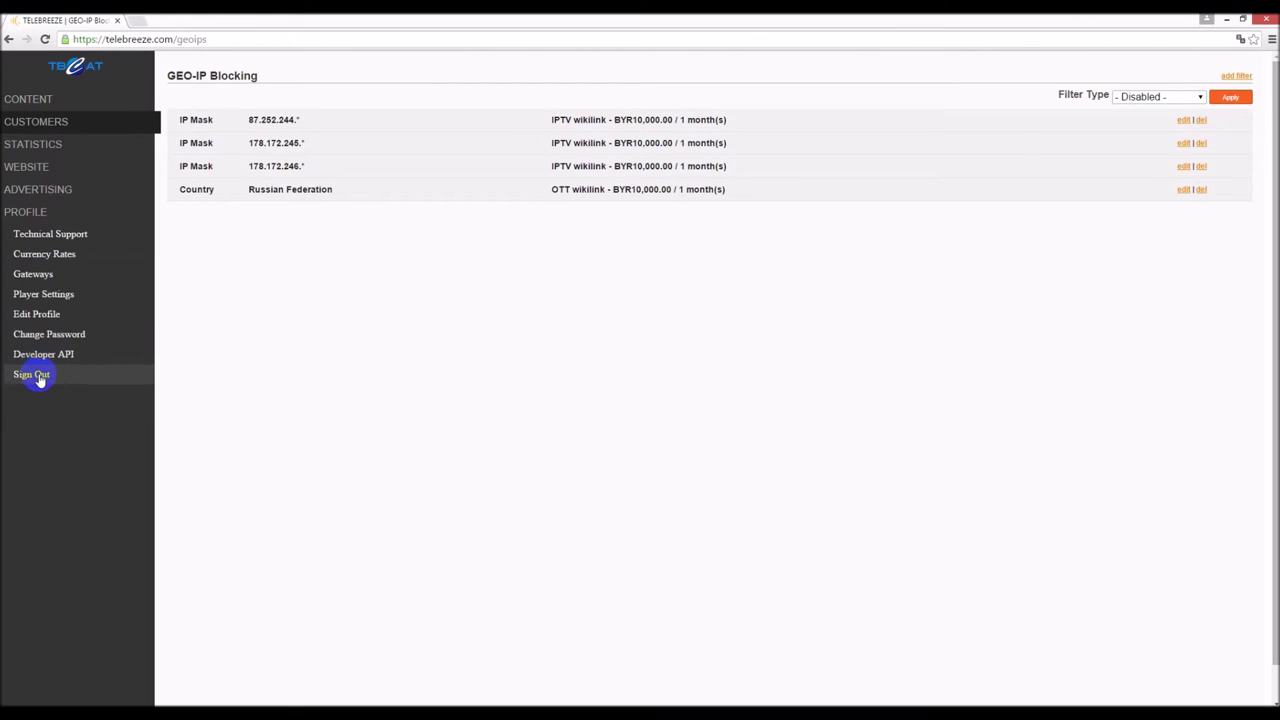
pyautogui.click(76, 378)
pyautogui.click(421, 360)
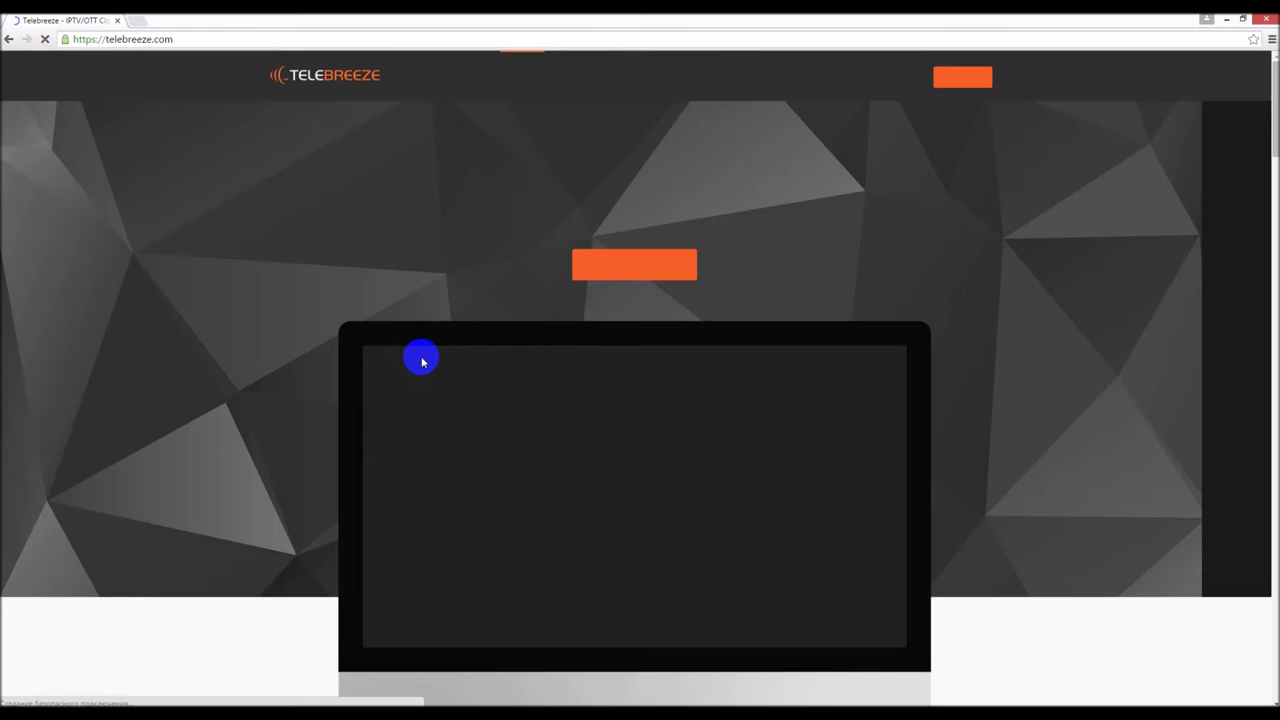
pyautogui.click(968, 77)
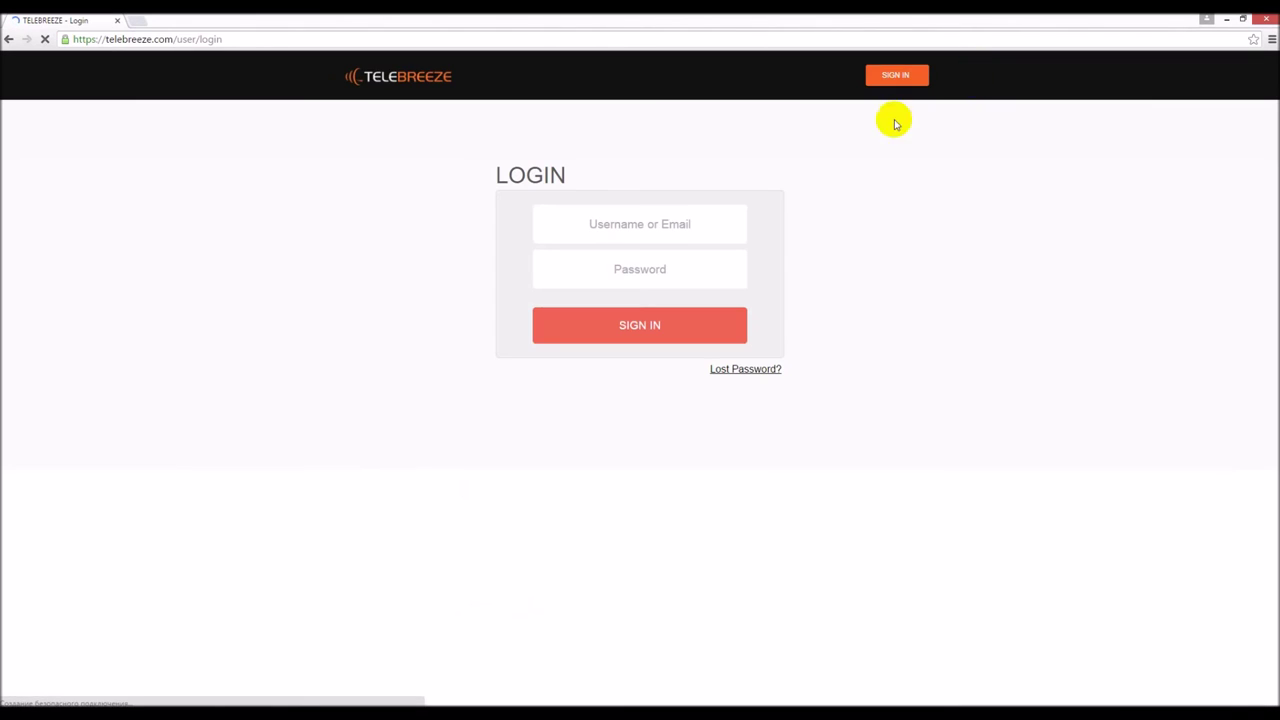
# - Sign in to the customer account, save the login, and open the Channels web player
pyautogui.doubleClick(700, 217)
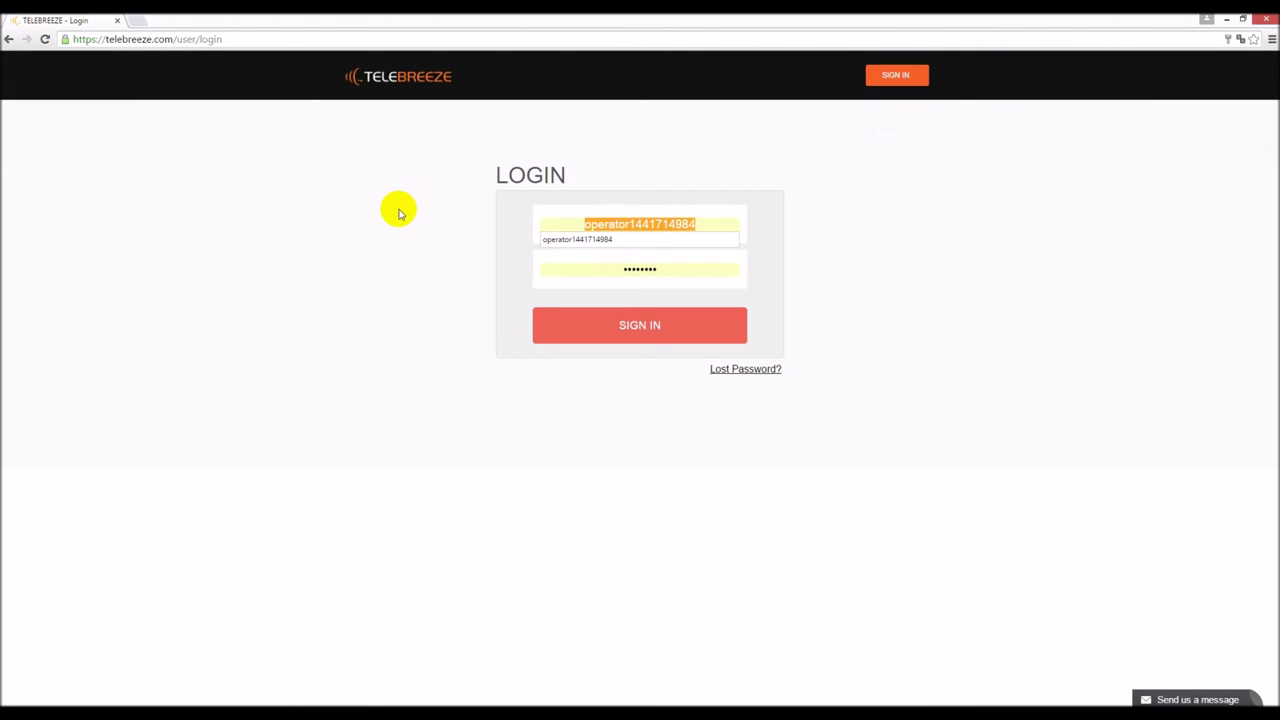
pyautogui.write('w')
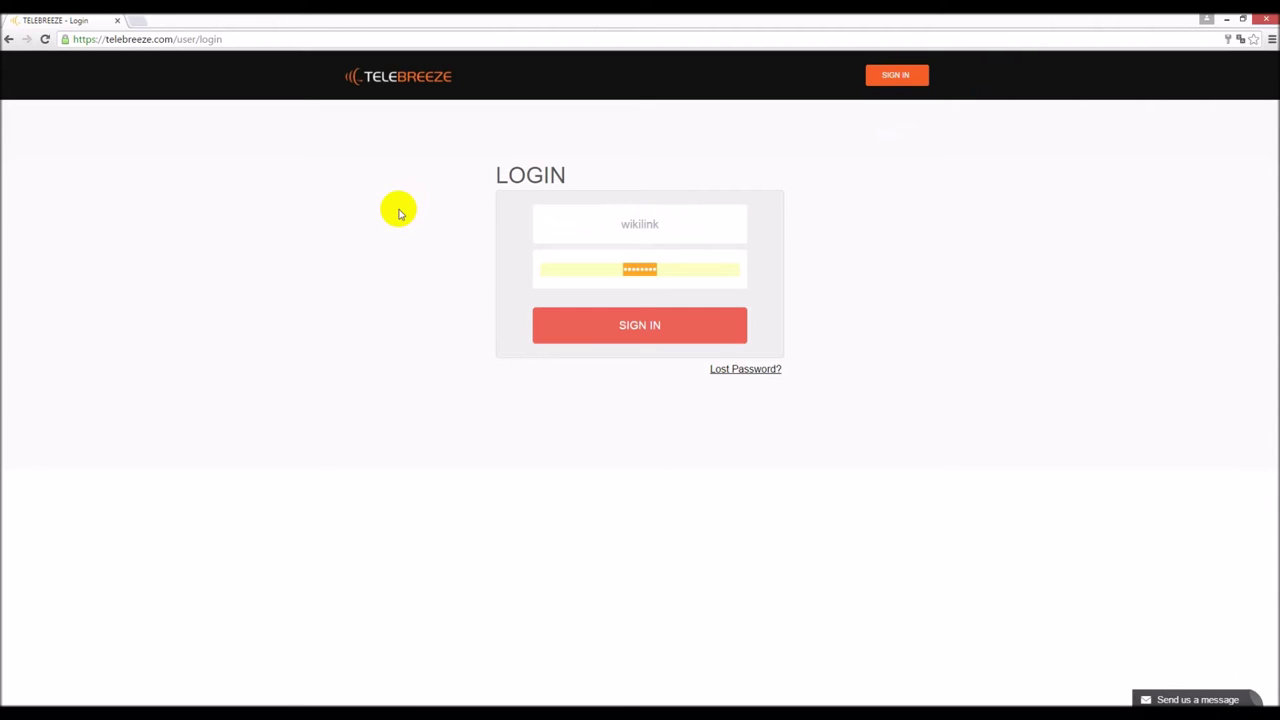
pyautogui.press('BackSpace')
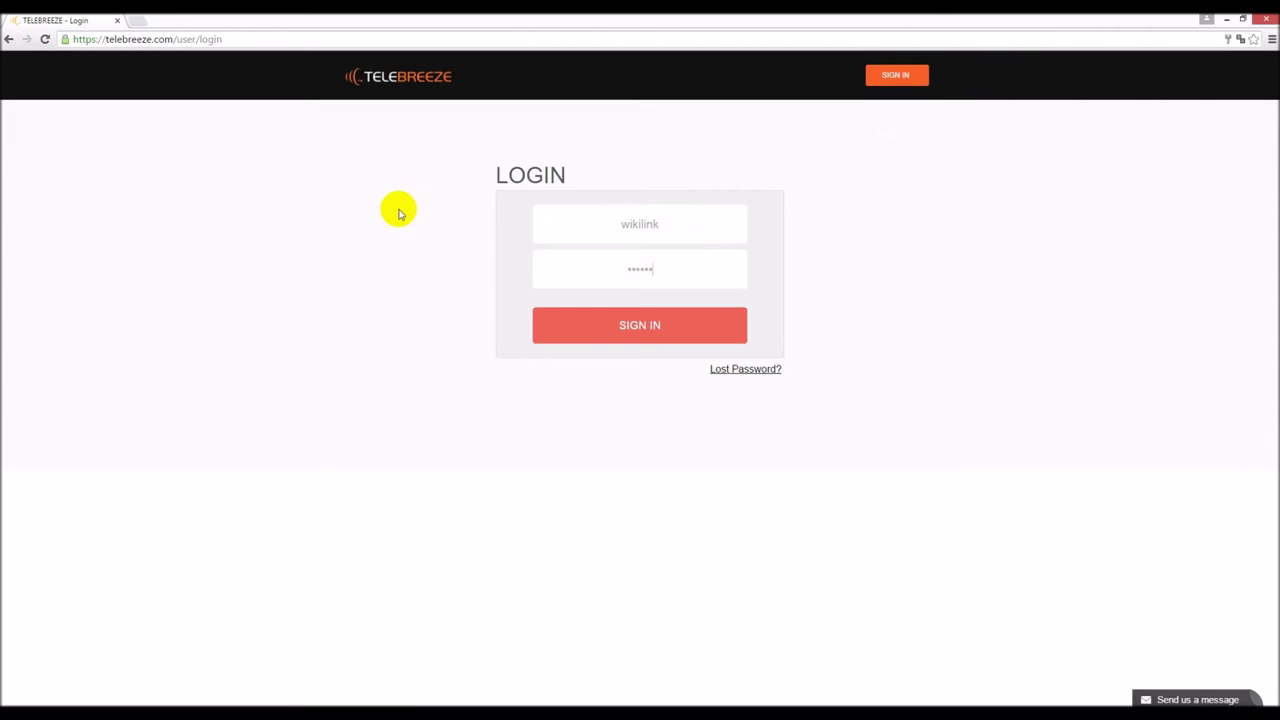
pyautogui.click(617, 328)
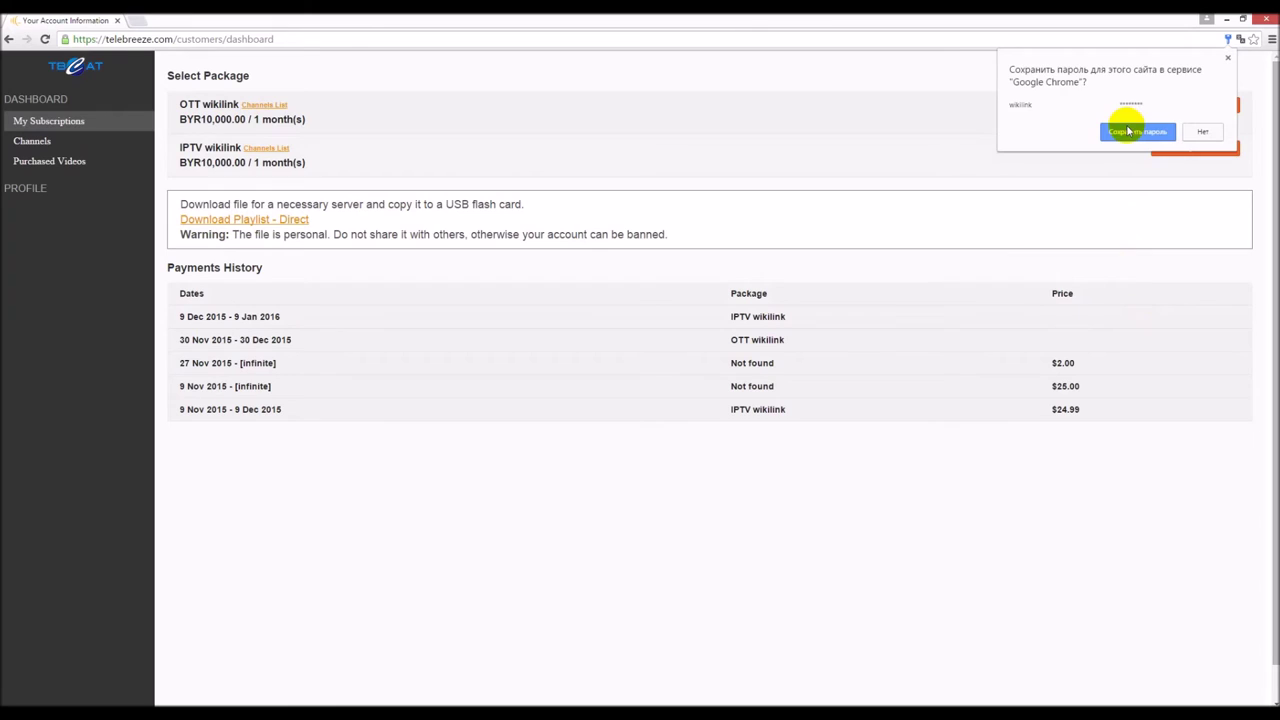
pyautogui.click(1128, 131)
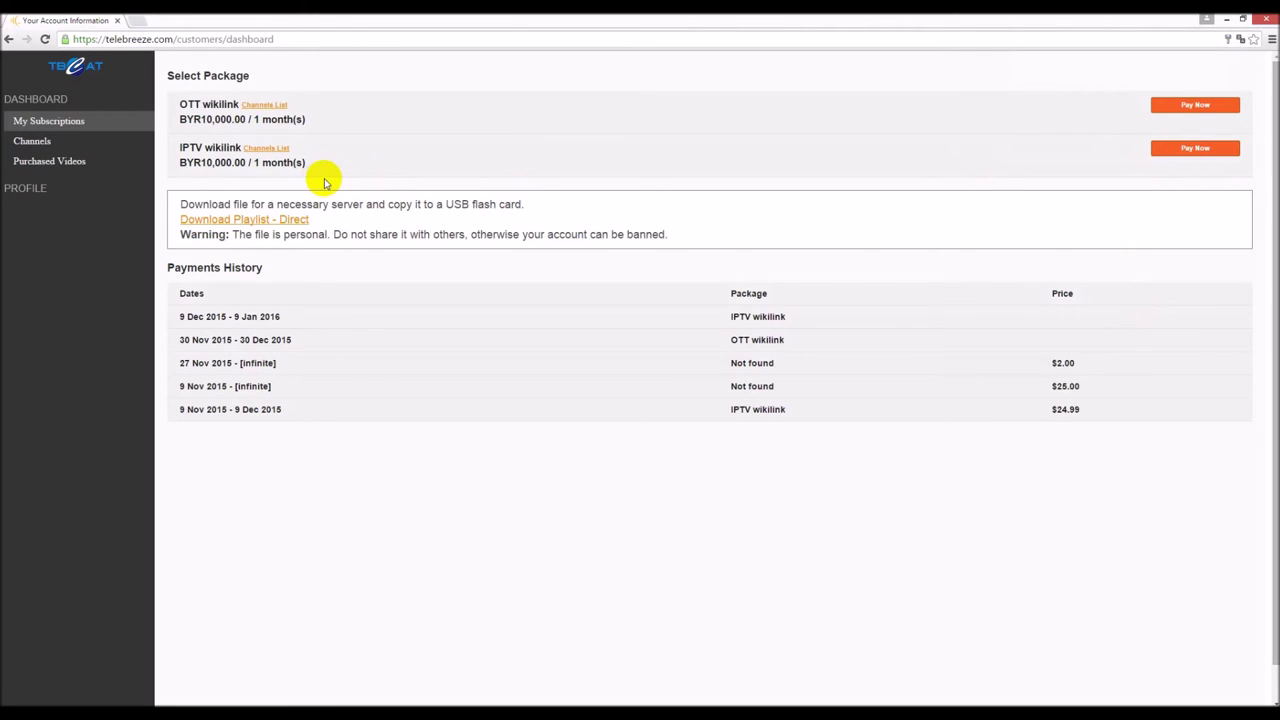
pyautogui.click(49, 128)
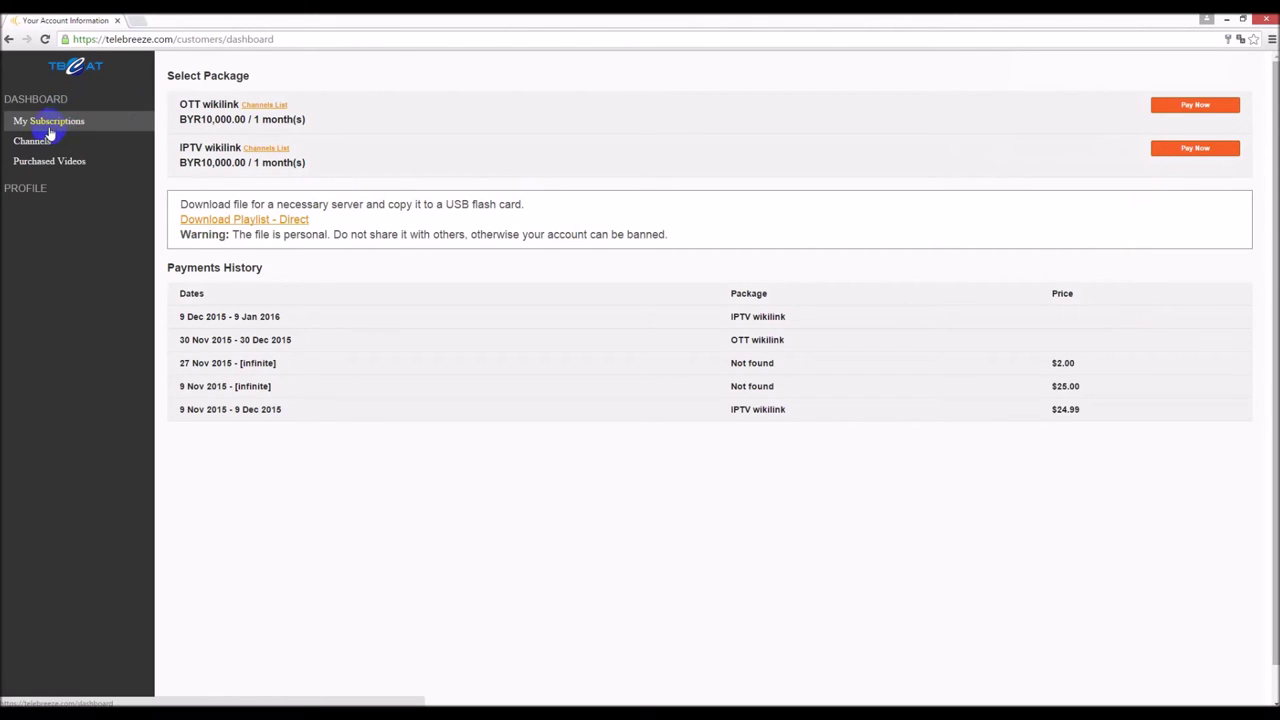
pyautogui.click(38, 143)
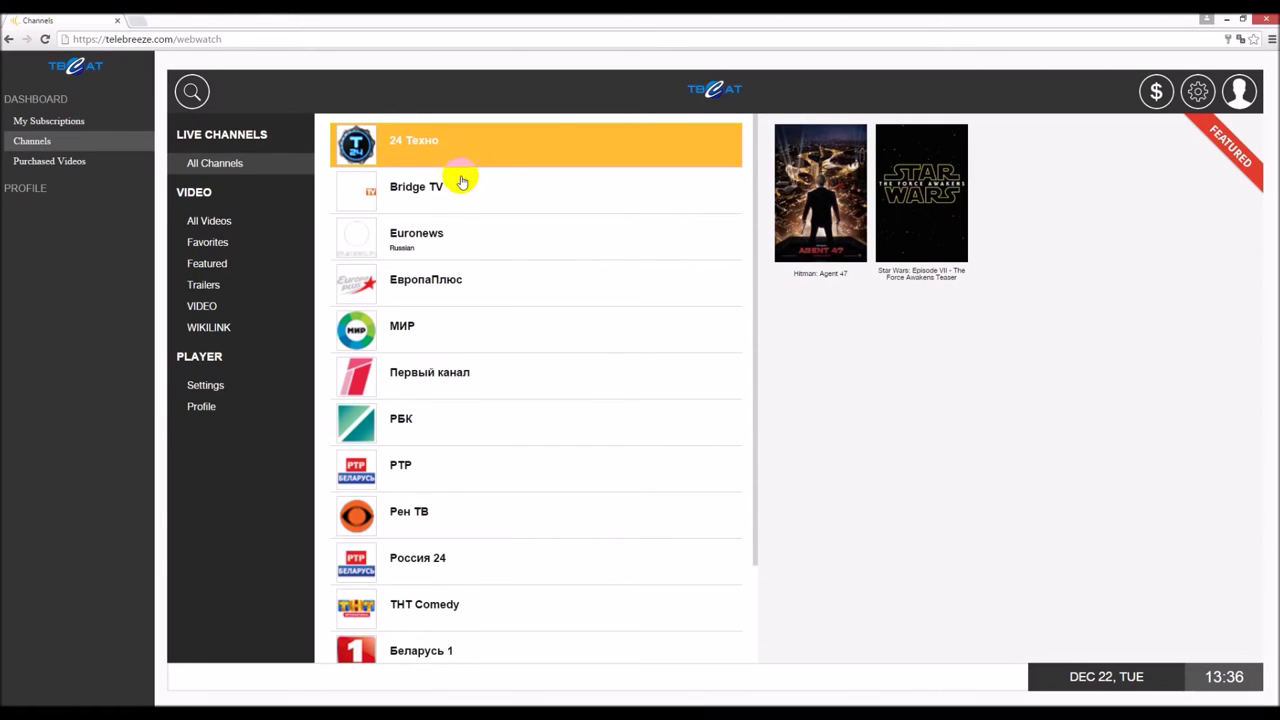
# - Play the Euronews 12:00 - 13:00 broadcast, then pause it
pyautogui.click(457, 279)
pyautogui.click(459, 243)
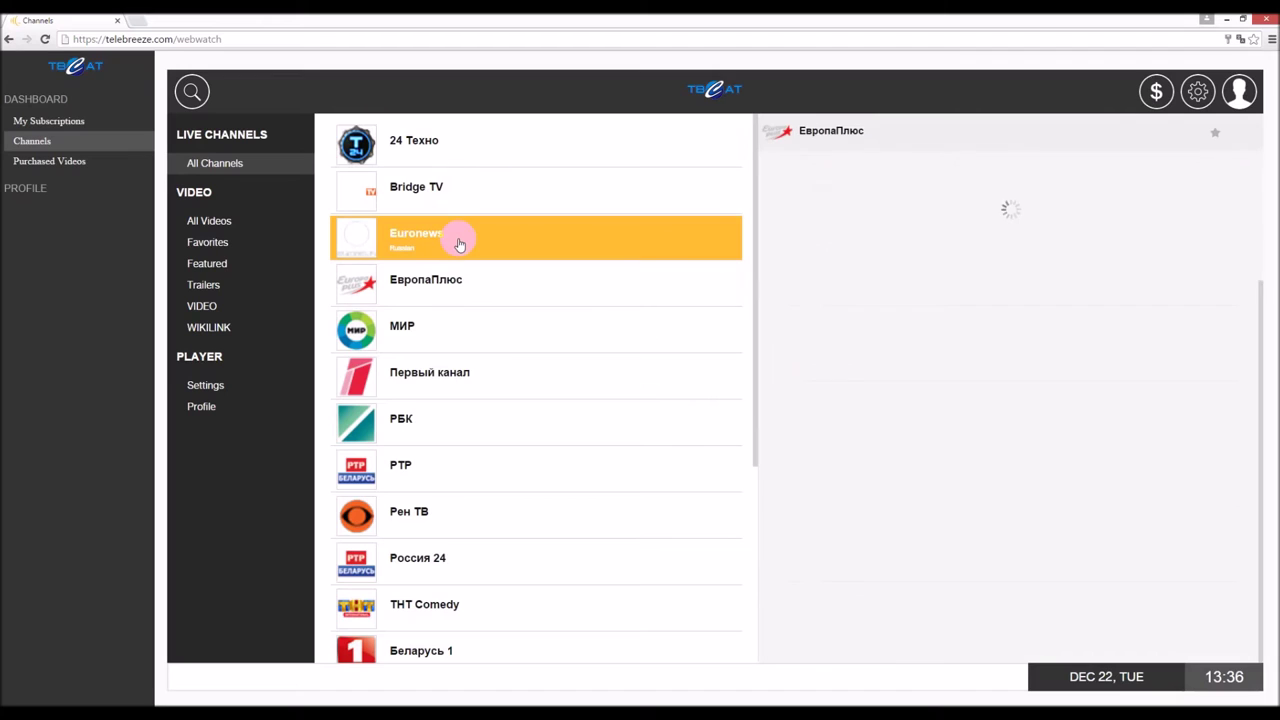
pyautogui.click(810, 568)
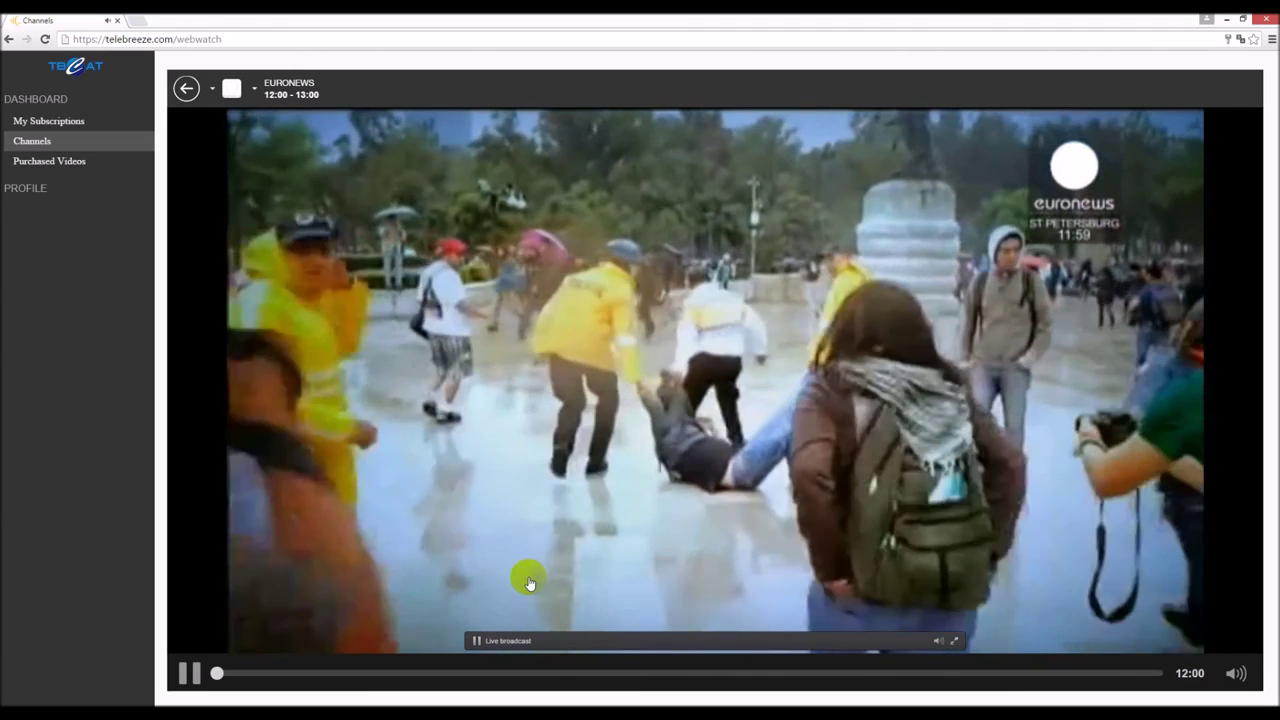
pyautogui.click(190, 670)
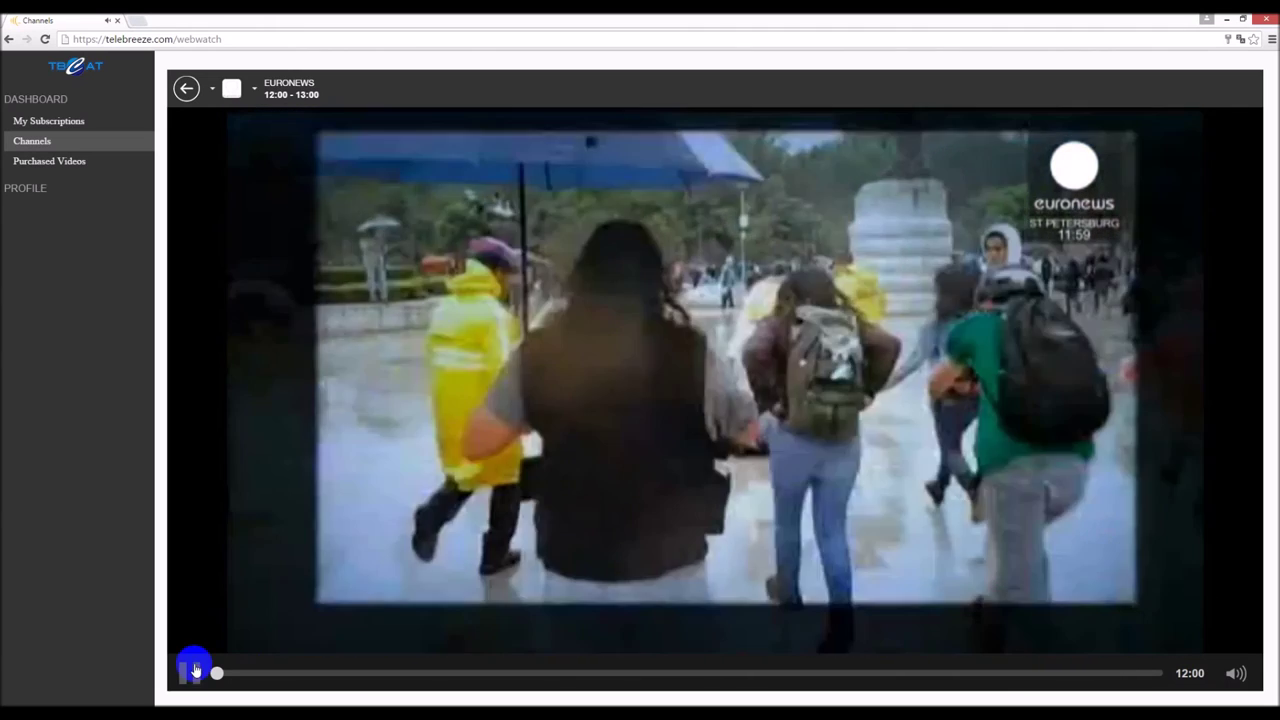
# - View the Purchased Videos list, then return to the Channels page
pyautogui.click(84, 163)
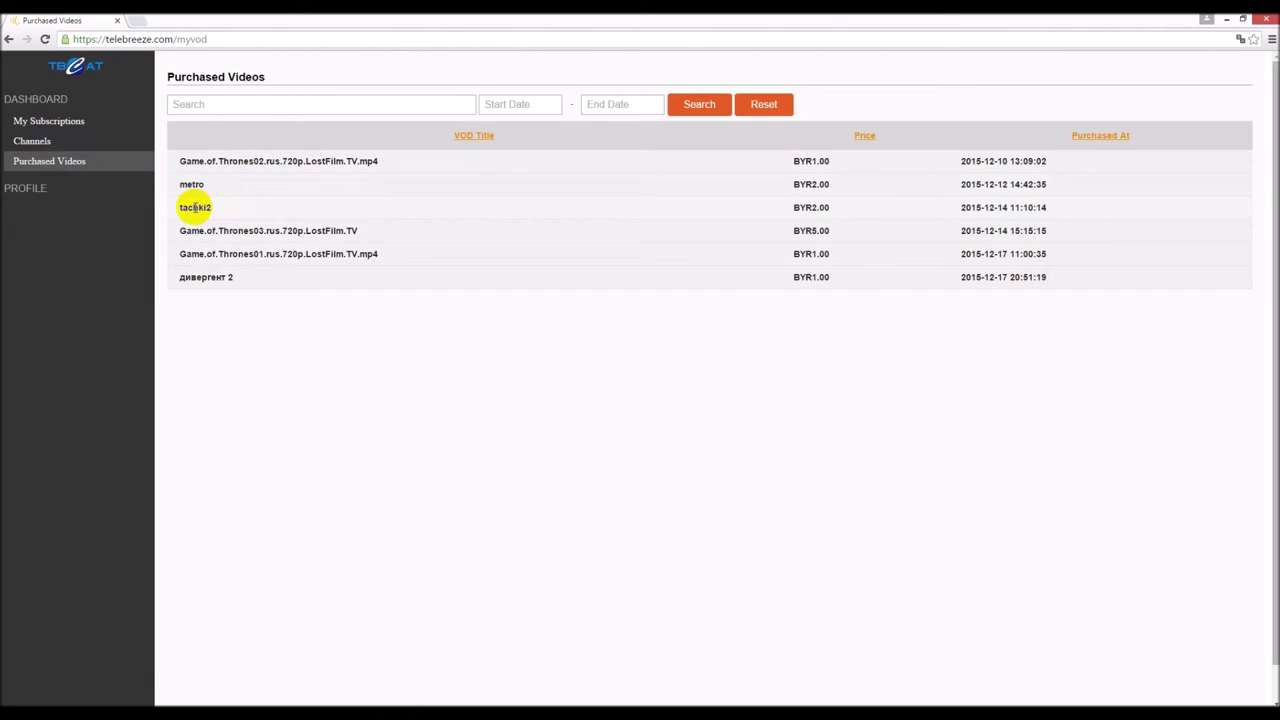
pyautogui.click(42, 194)
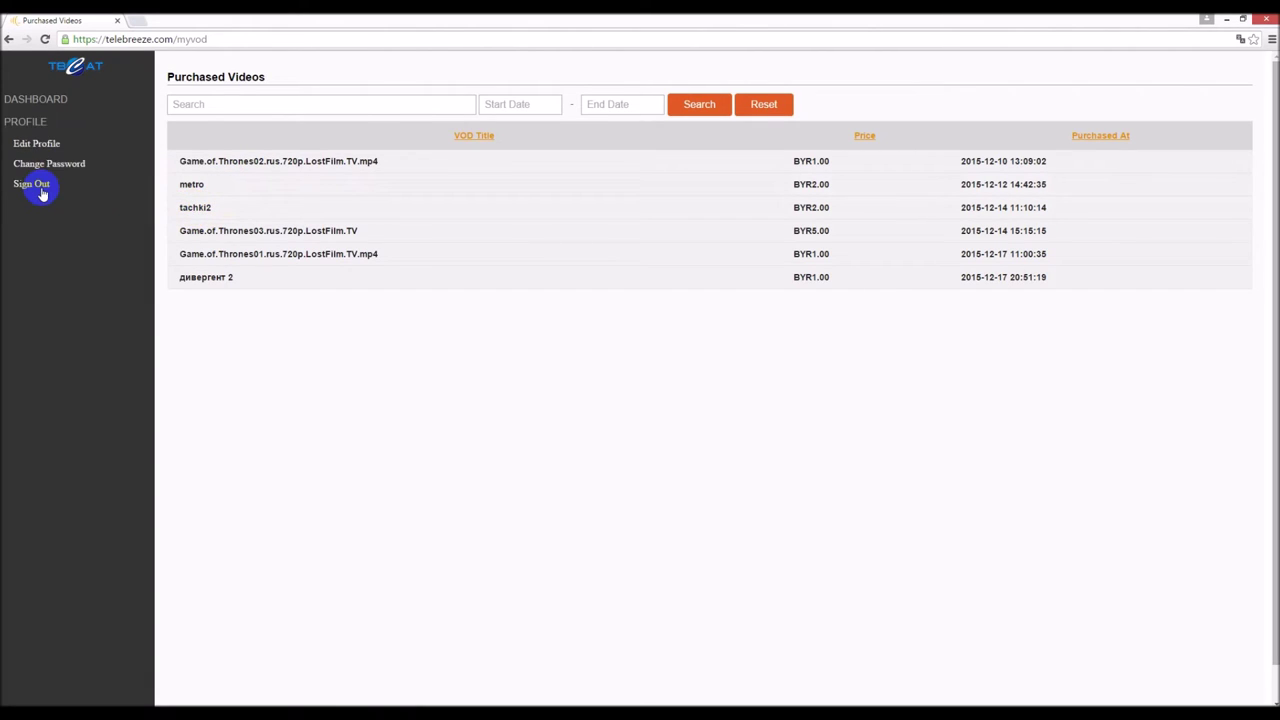
pyautogui.click(30, 102)
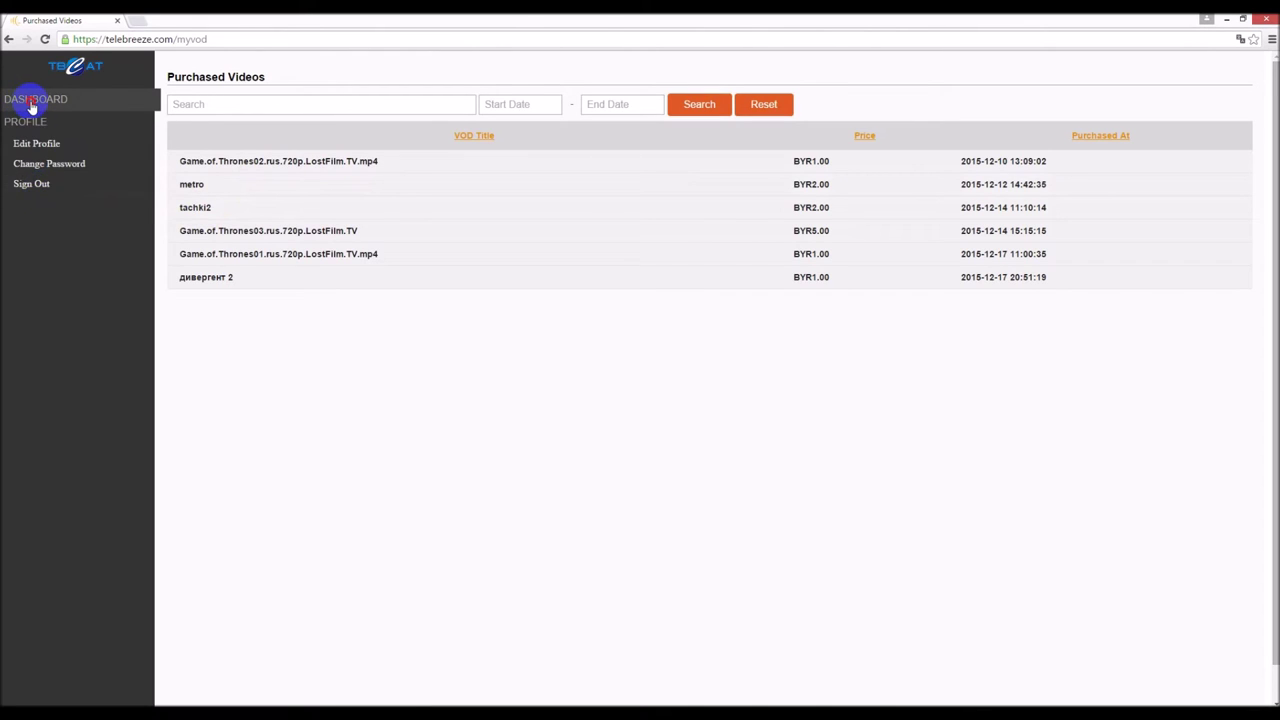
pyautogui.click(42, 142)
# - Play 'человек муравей' from the WIKILINK category and pause it at 00:21
pyautogui.click(74, 163)
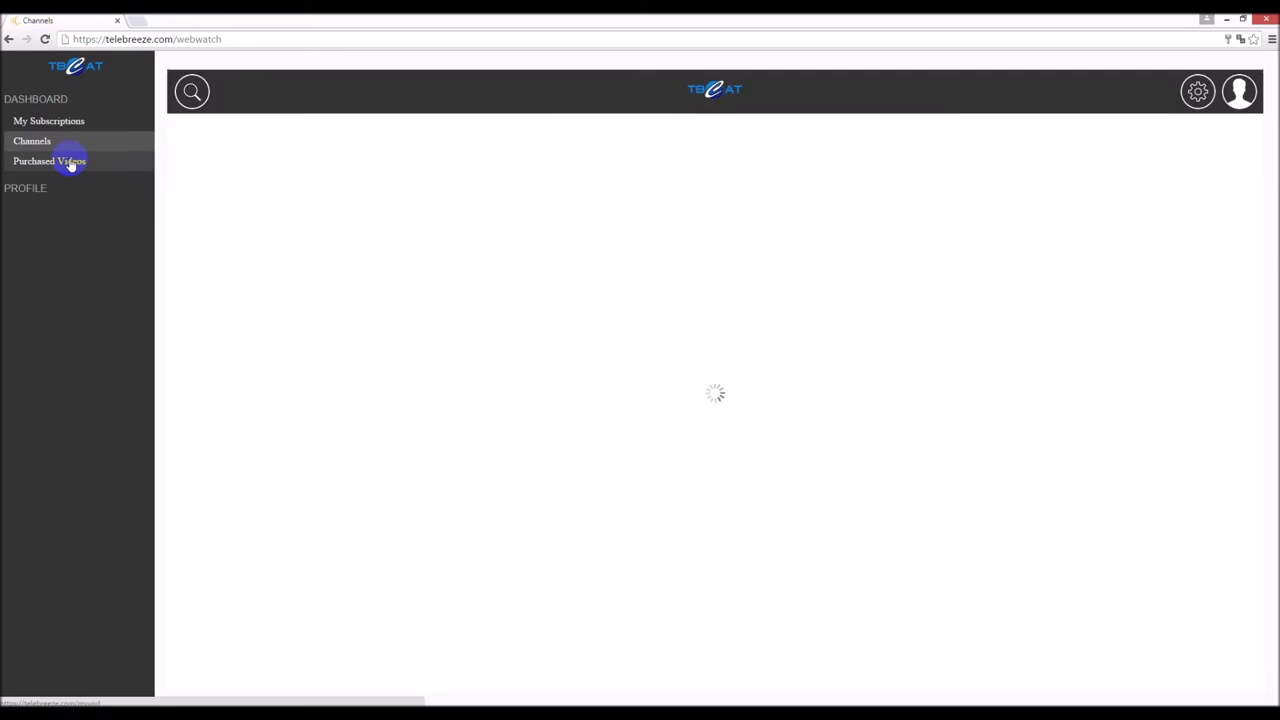
pyautogui.click(184, 88)
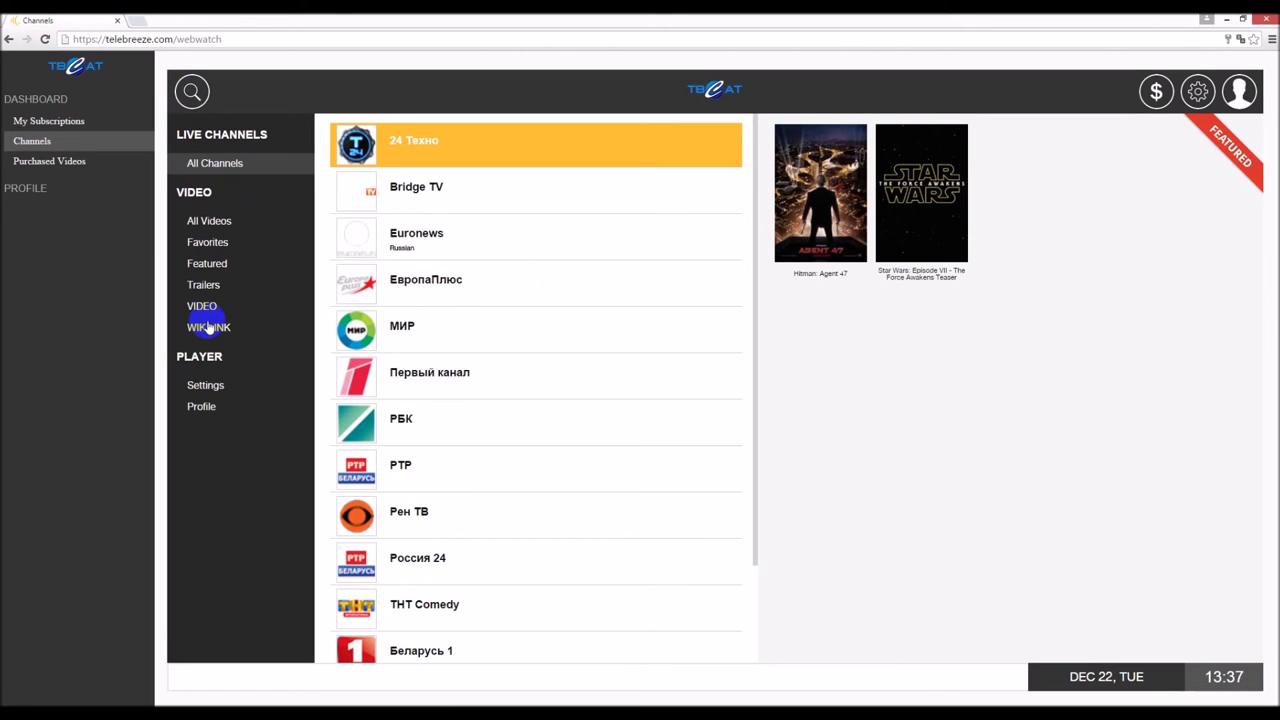
pyautogui.click(210, 330)
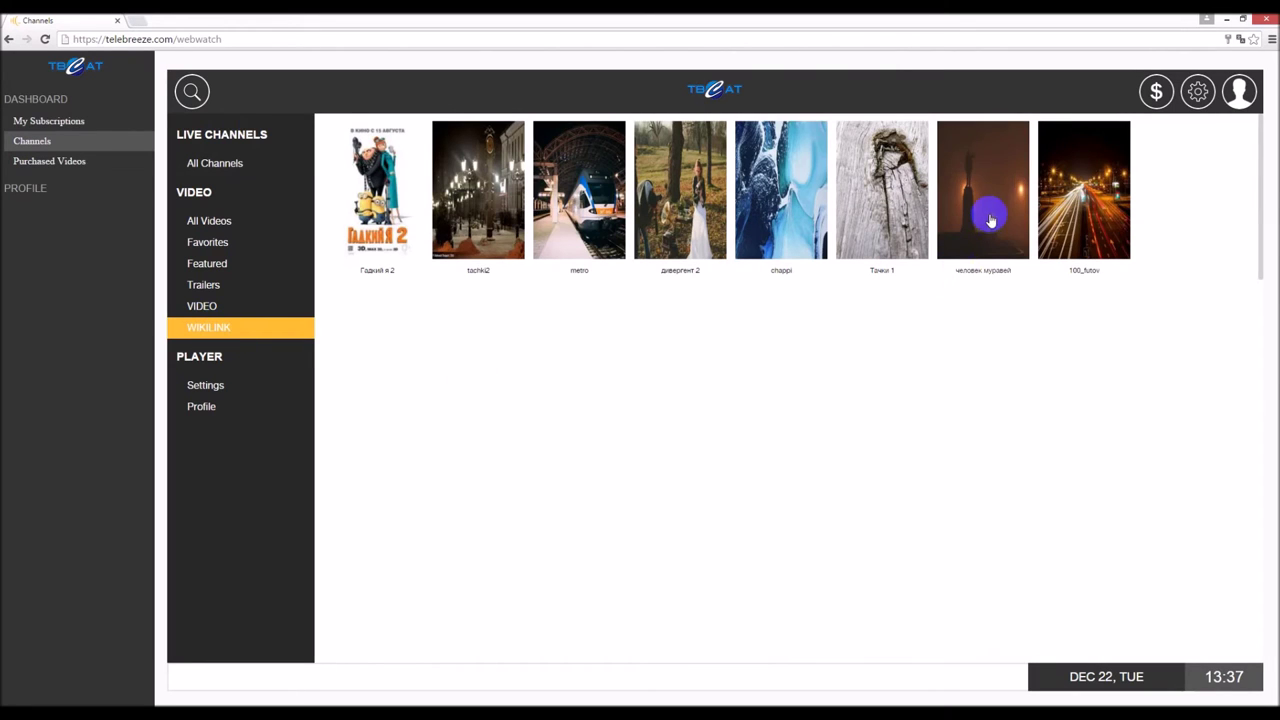
pyautogui.click(989, 218)
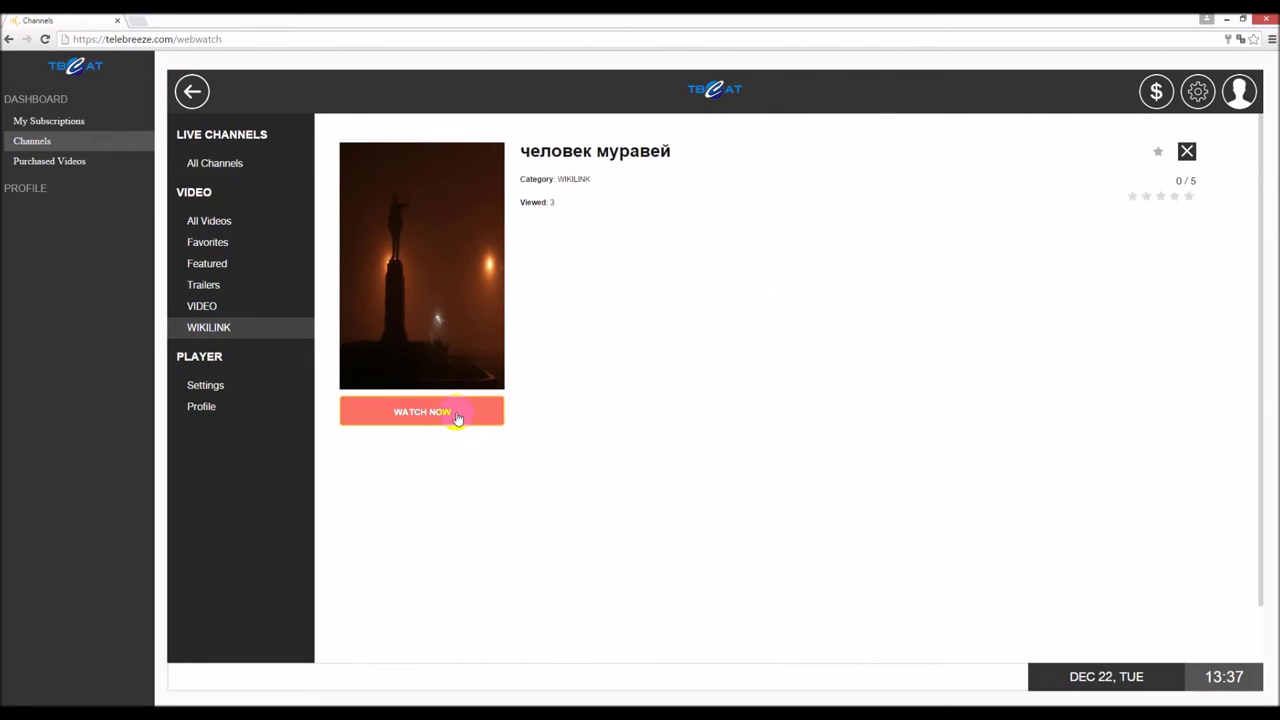
pyautogui.click(456, 416)
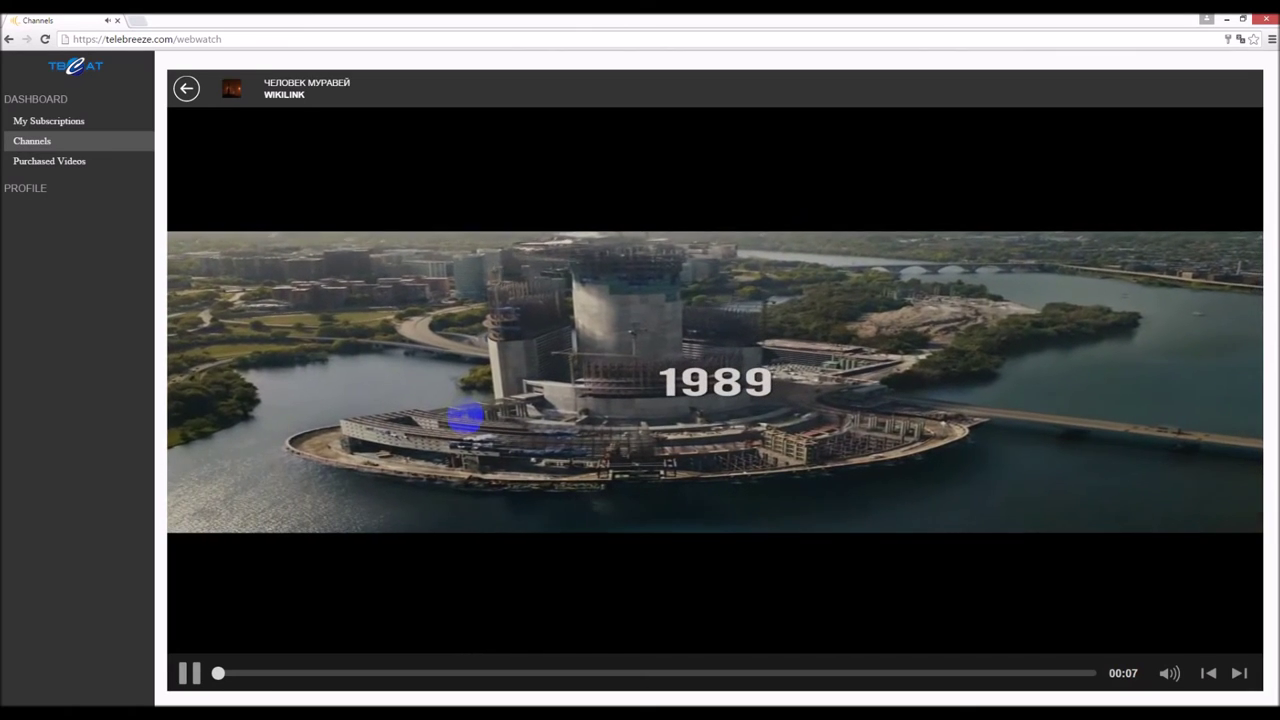
pyautogui.moveTo(457, 420)
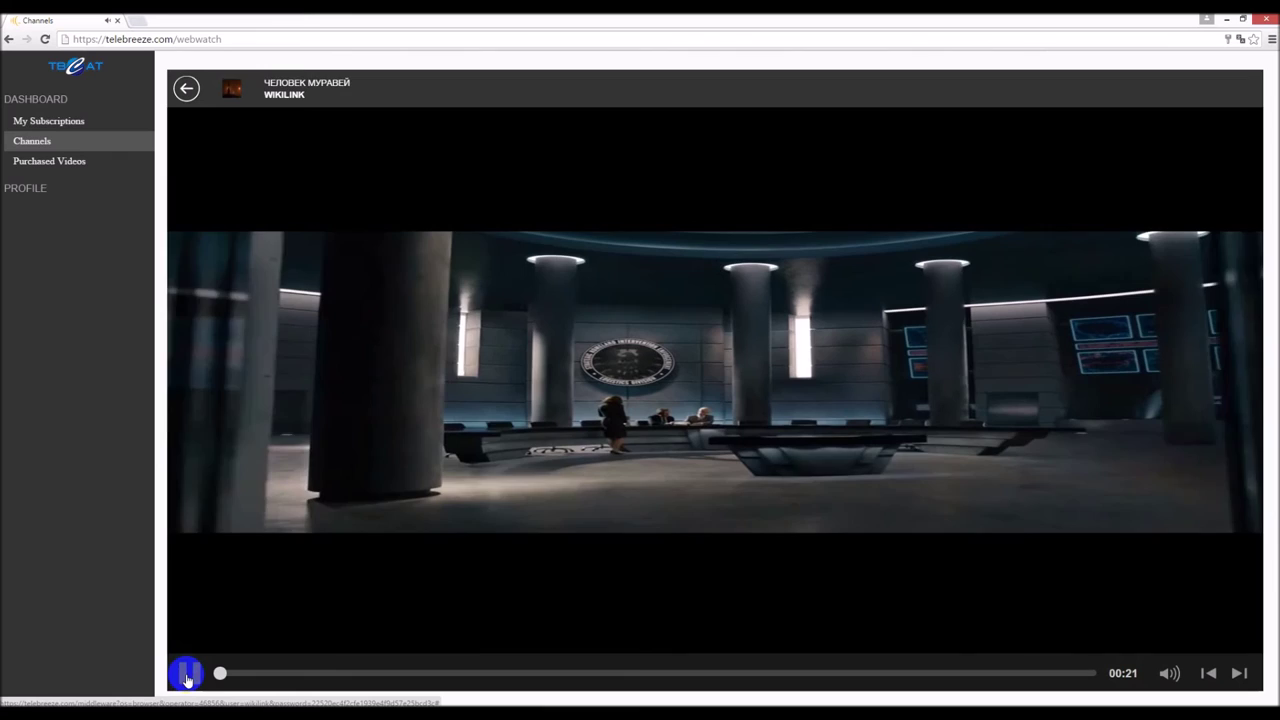
pyautogui.click(187, 676)
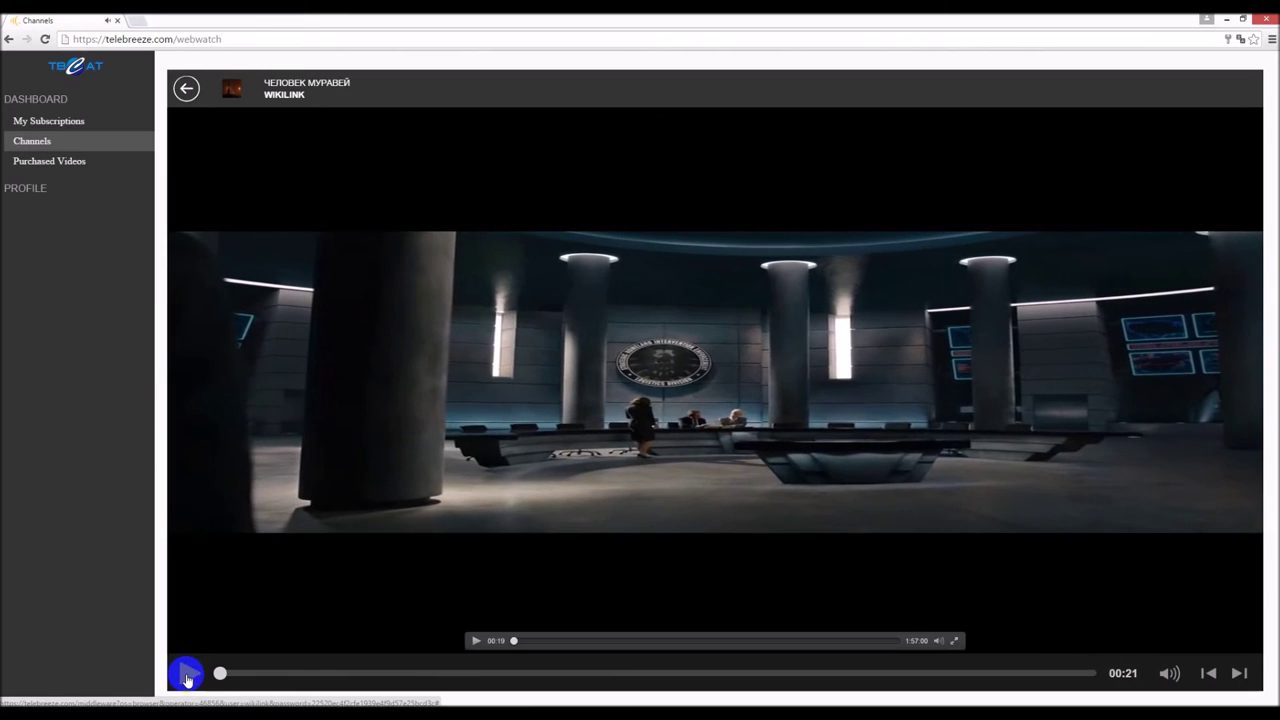
pyautogui.click(40, 190)
# - In Edit Profile, enable parental control and change pin steps three to six
pyautogui.click(48, 143)
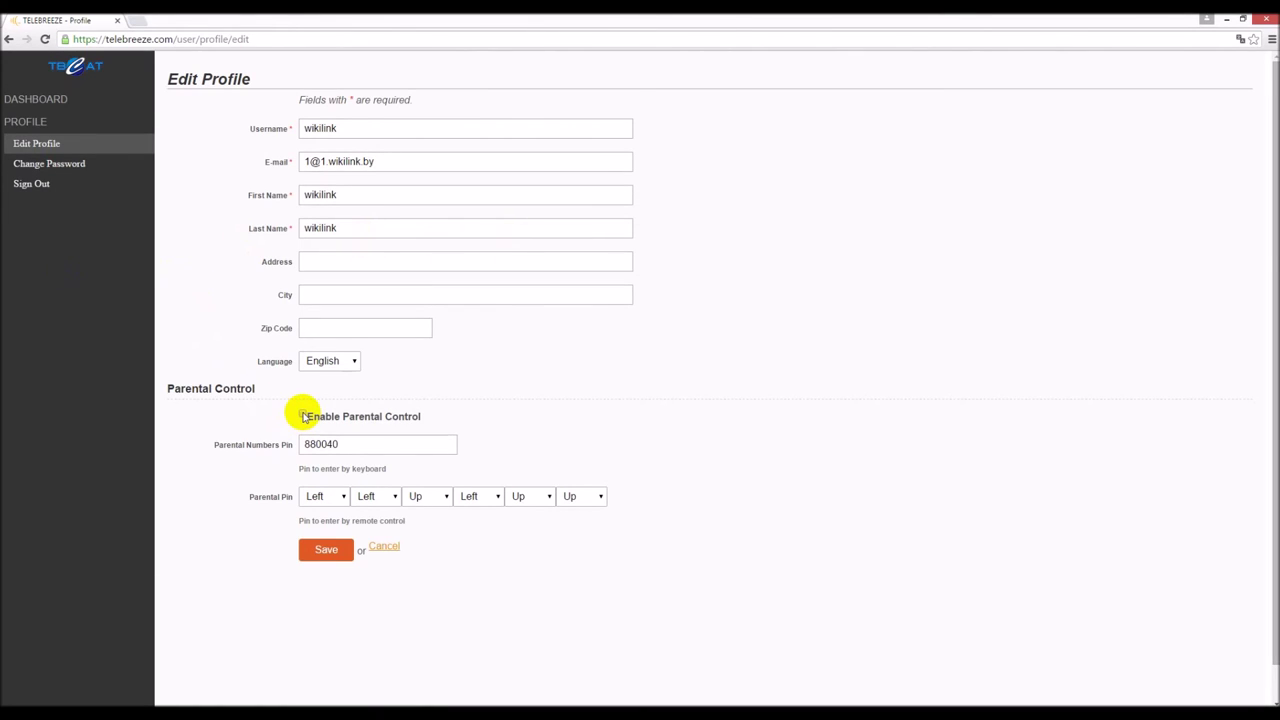
pyautogui.click(320, 549)
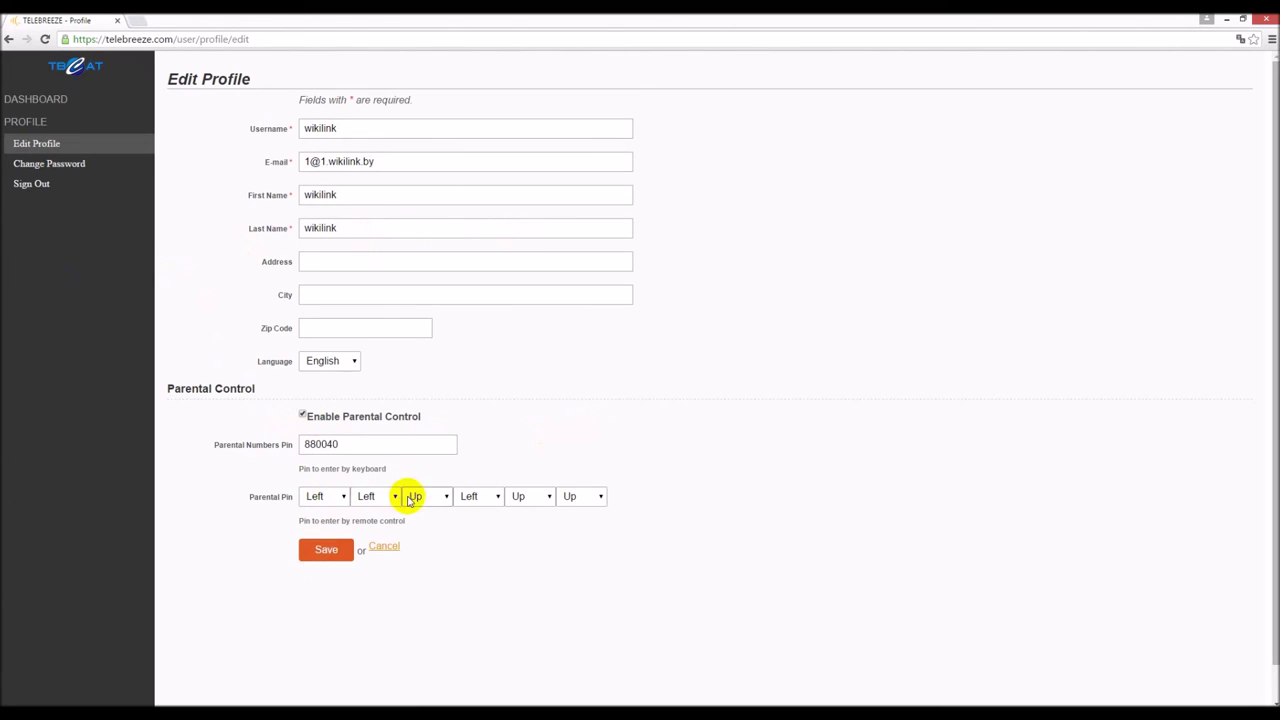
pyautogui.click(445, 496)
pyautogui.click(430, 524)
pyautogui.click(500, 497)
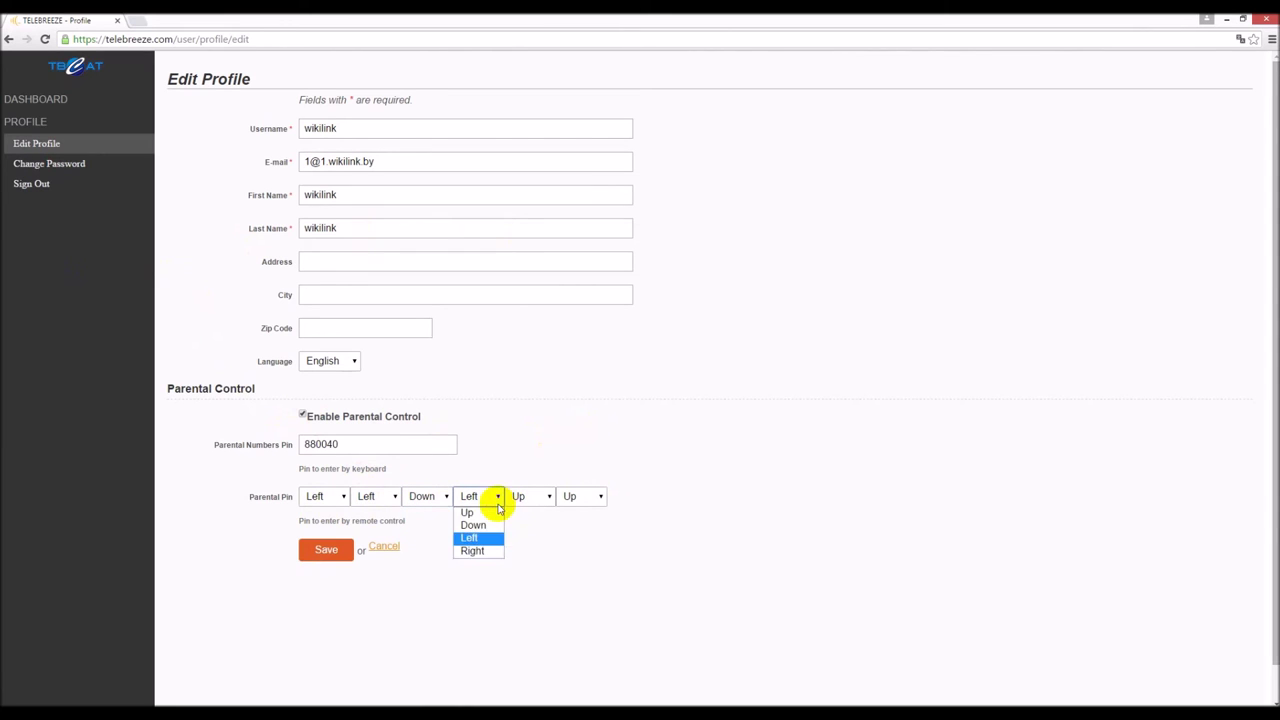
pyautogui.click(486, 525)
pyautogui.click(549, 497)
pyautogui.click(548, 524)
pyautogui.click(596, 496)
pyautogui.click(580, 525)
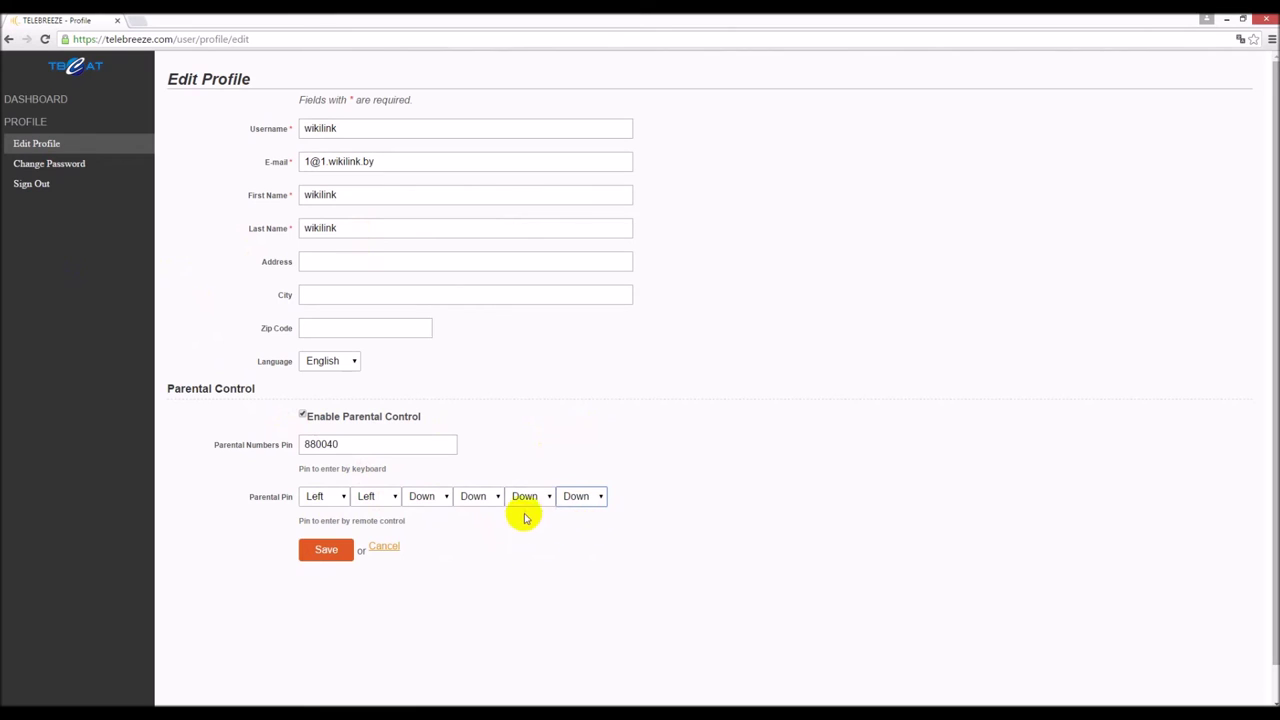
pyautogui.click(578, 497)
pyautogui.click(578, 497)
# - Replace the Parental Numbers Pin with a new numeric PIN and save the profile
pyautogui.click(310, 550)
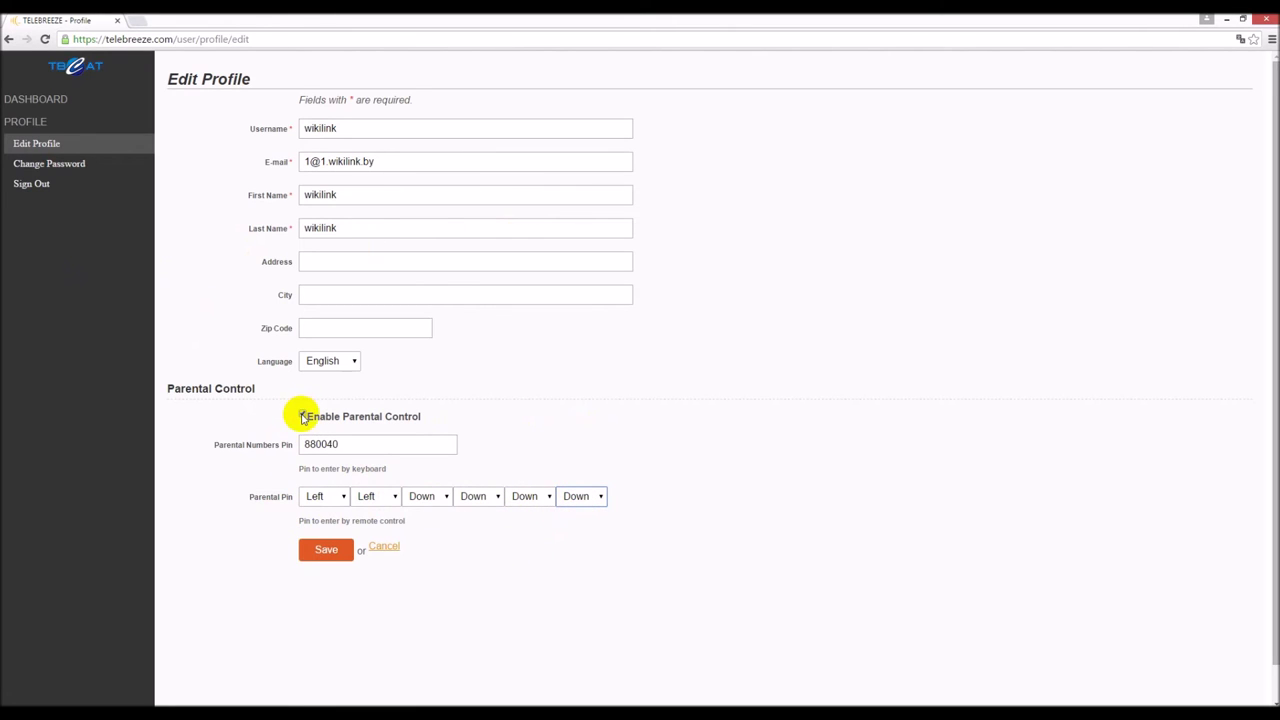
pyautogui.doubleClick(320, 444)
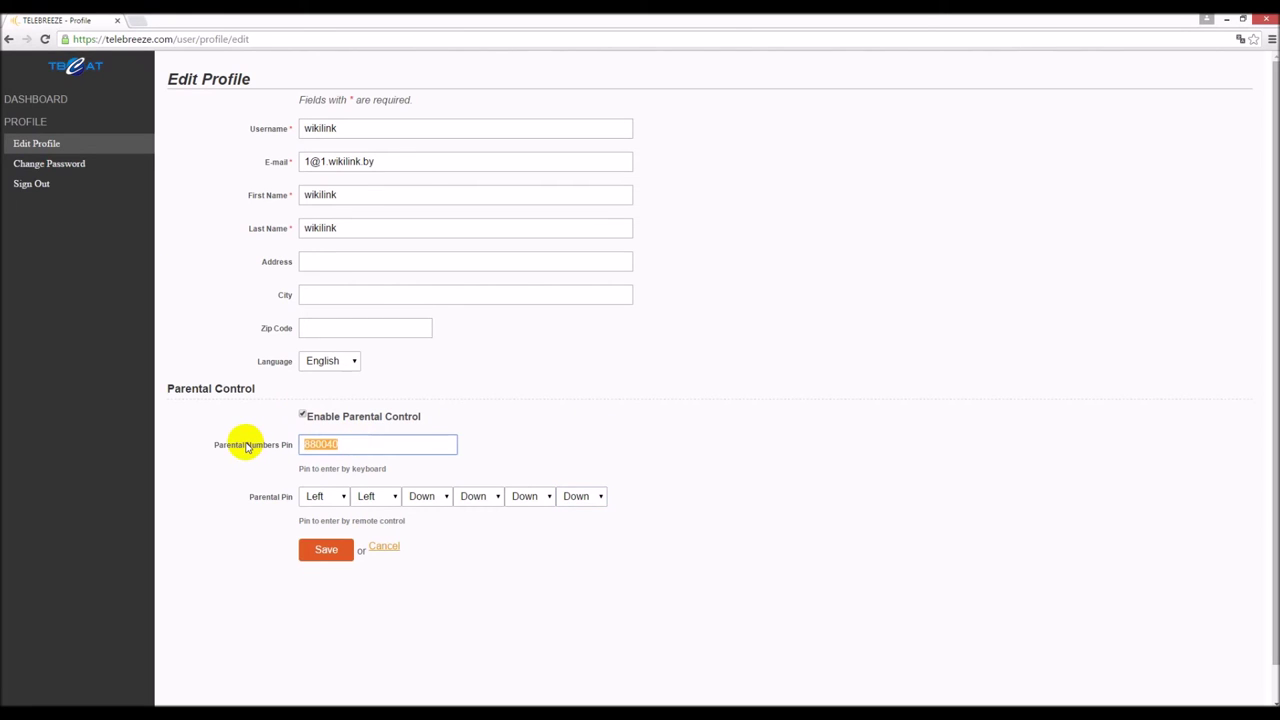
pyautogui.write('123321')
pyautogui.click(318, 549)
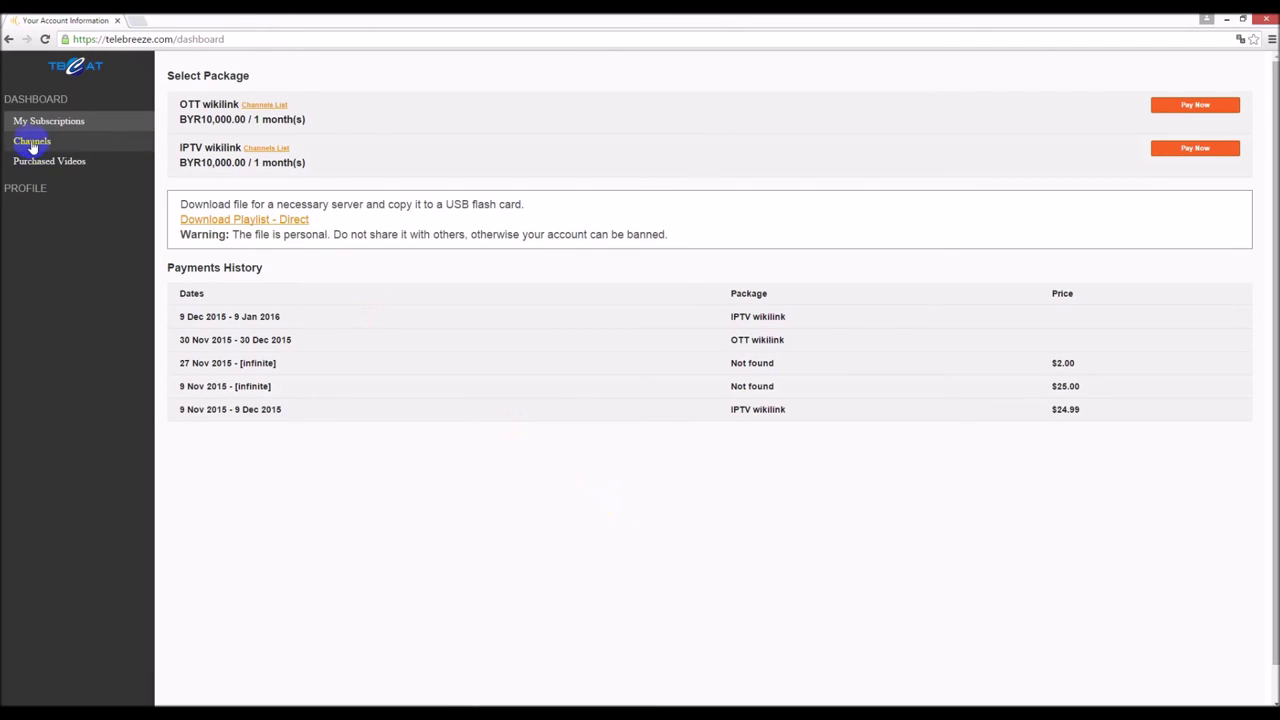
# - Download wikilink.exe from the Dashboard's Players table and launch it
pyautogui.click(35, 189)
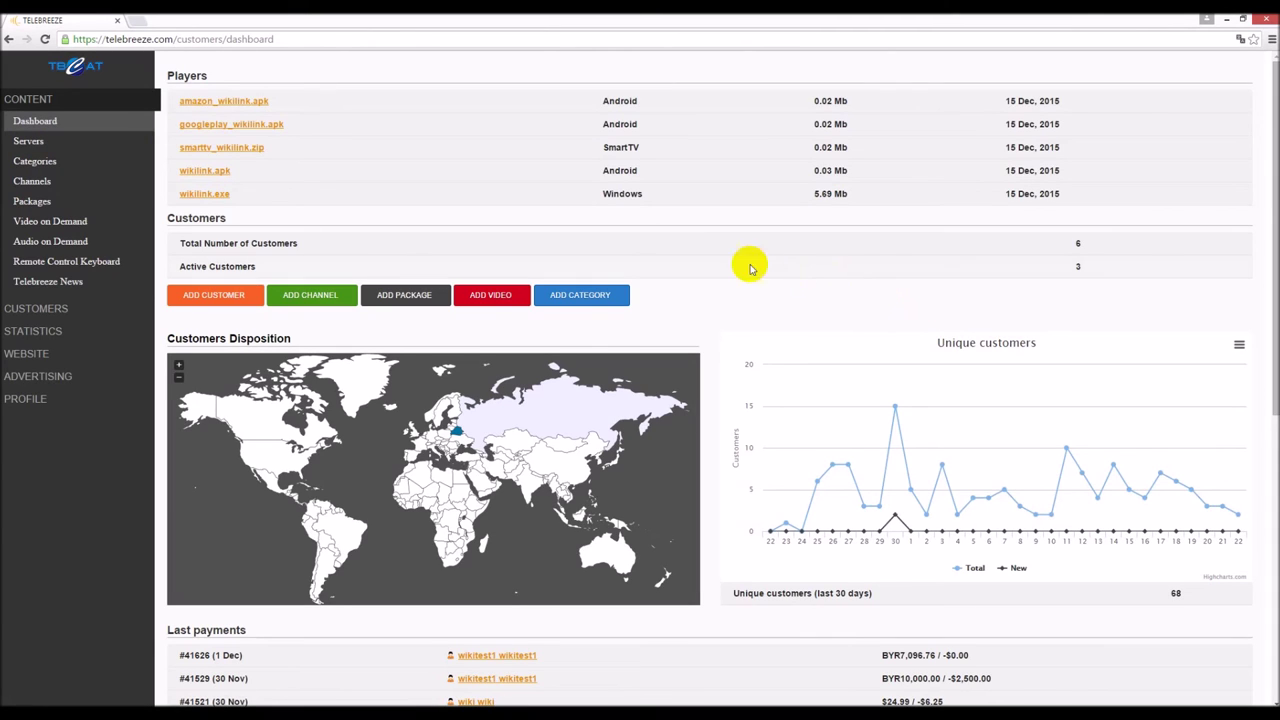
pyautogui.click(207, 193)
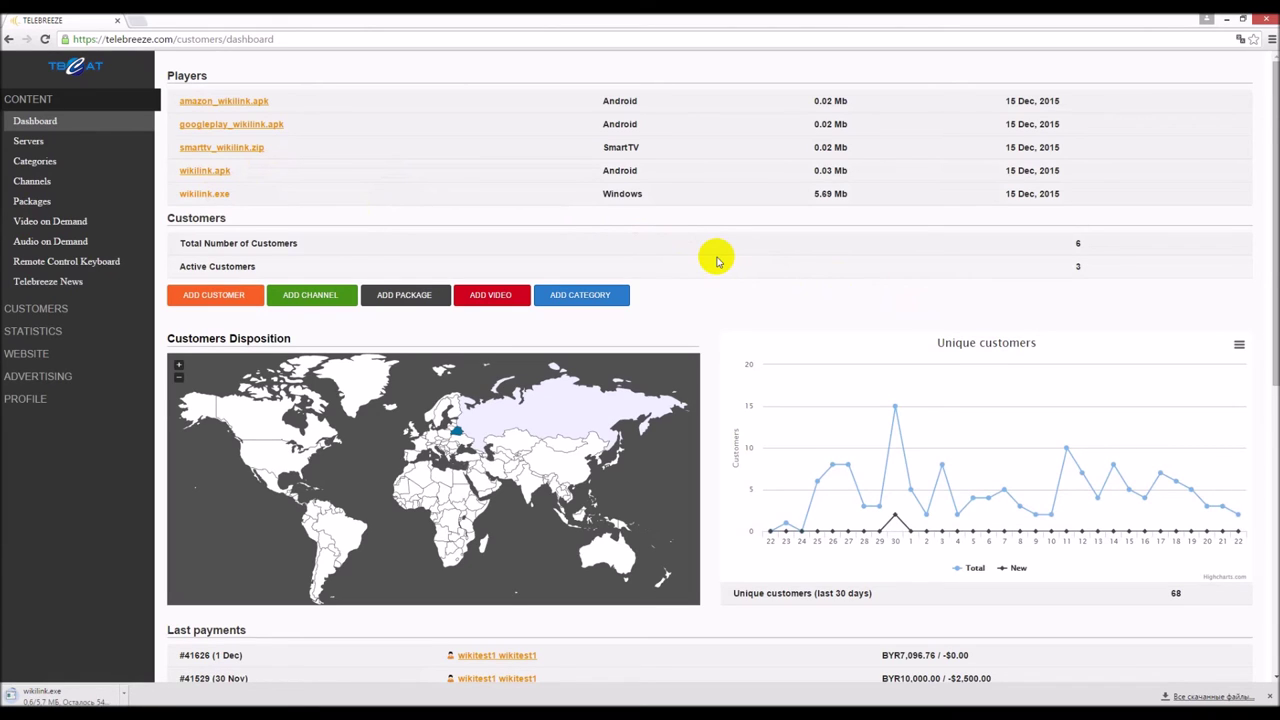
pyautogui.click(95, 690)
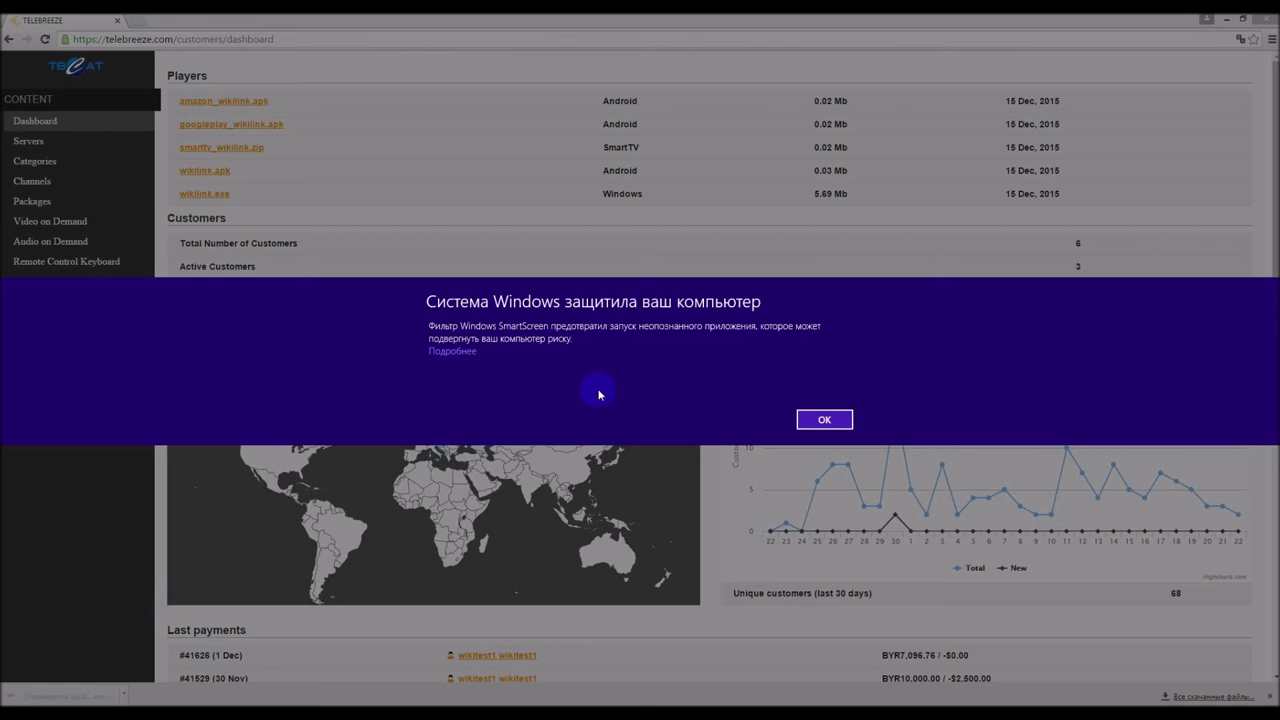
# - Choose Подробнее, then Выполнить в любом случае to run wikilink.exe
pyautogui.click(466, 351)
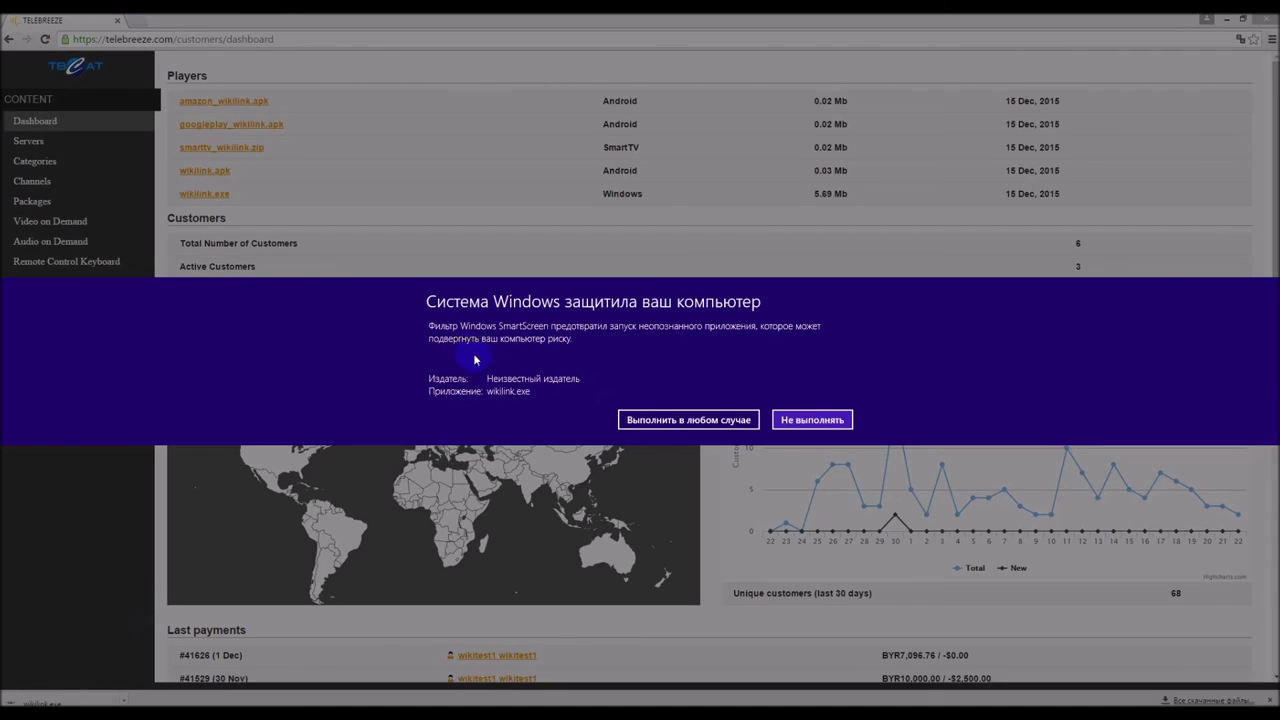
pyautogui.click(634, 418)
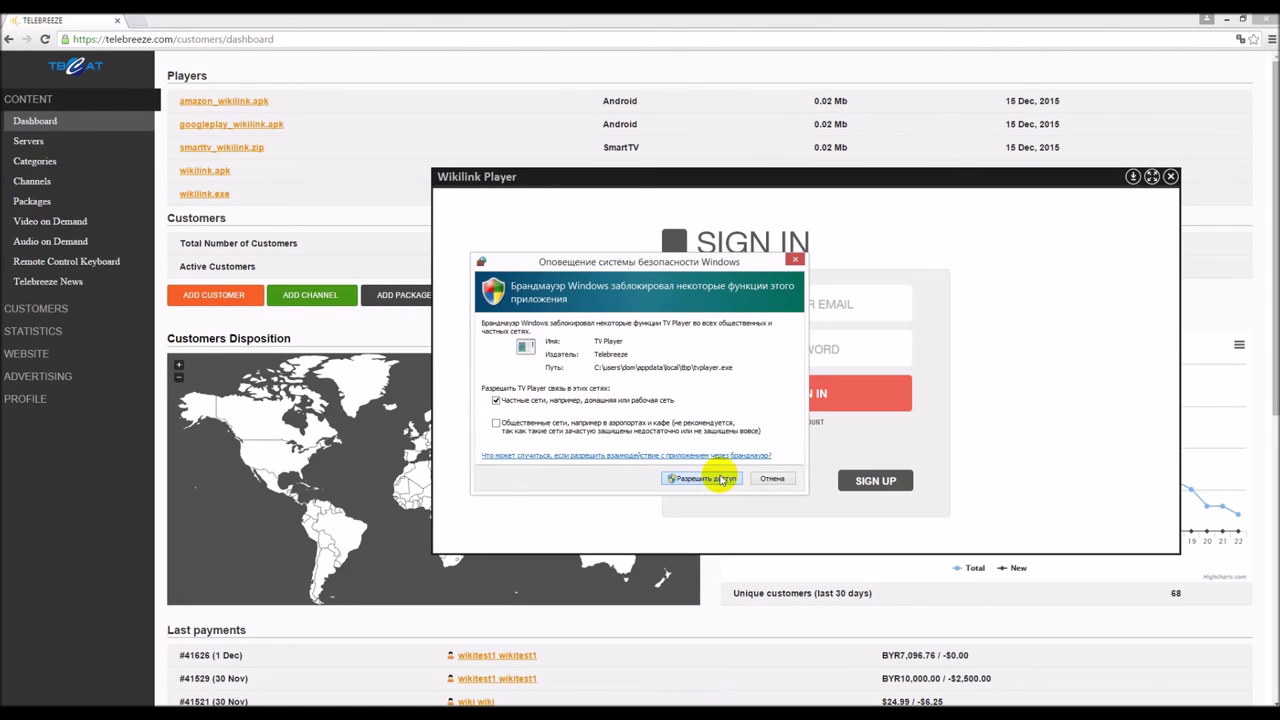
# - Allow the player through the firewall and play a Euronews programme
pyautogui.click(720, 479)
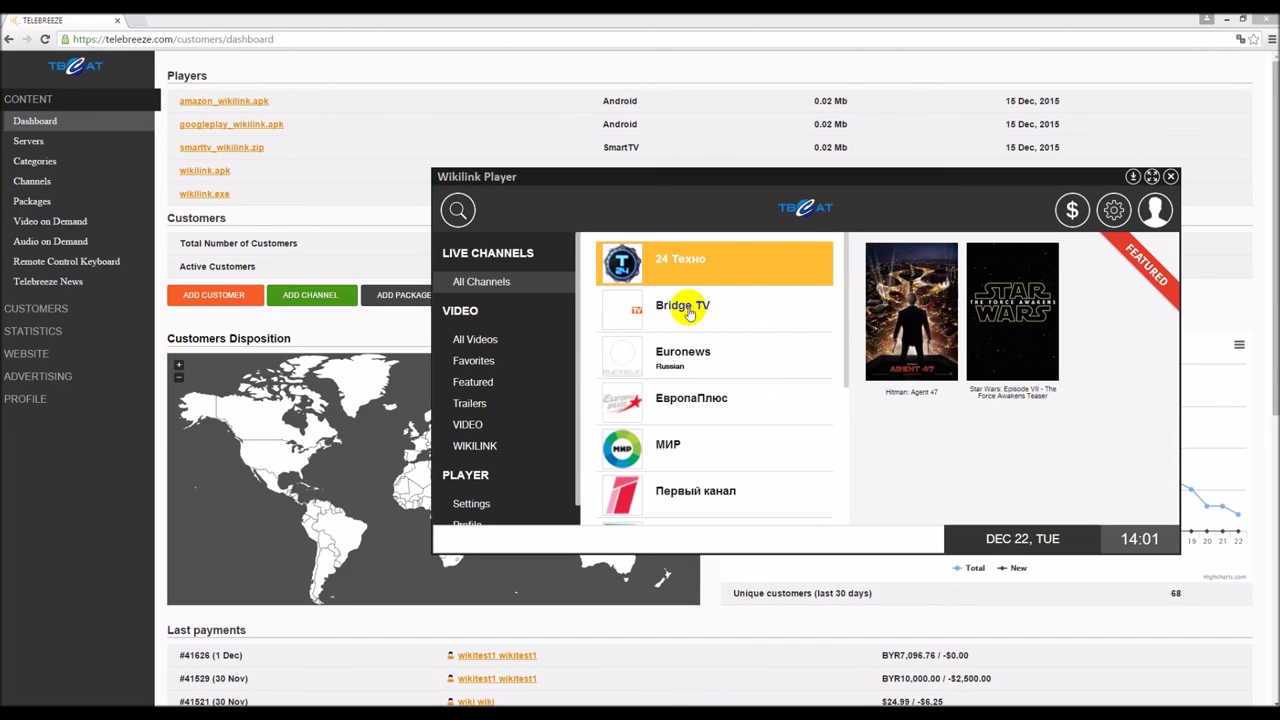
pyautogui.click(710, 370)
pyautogui.click(903, 425)
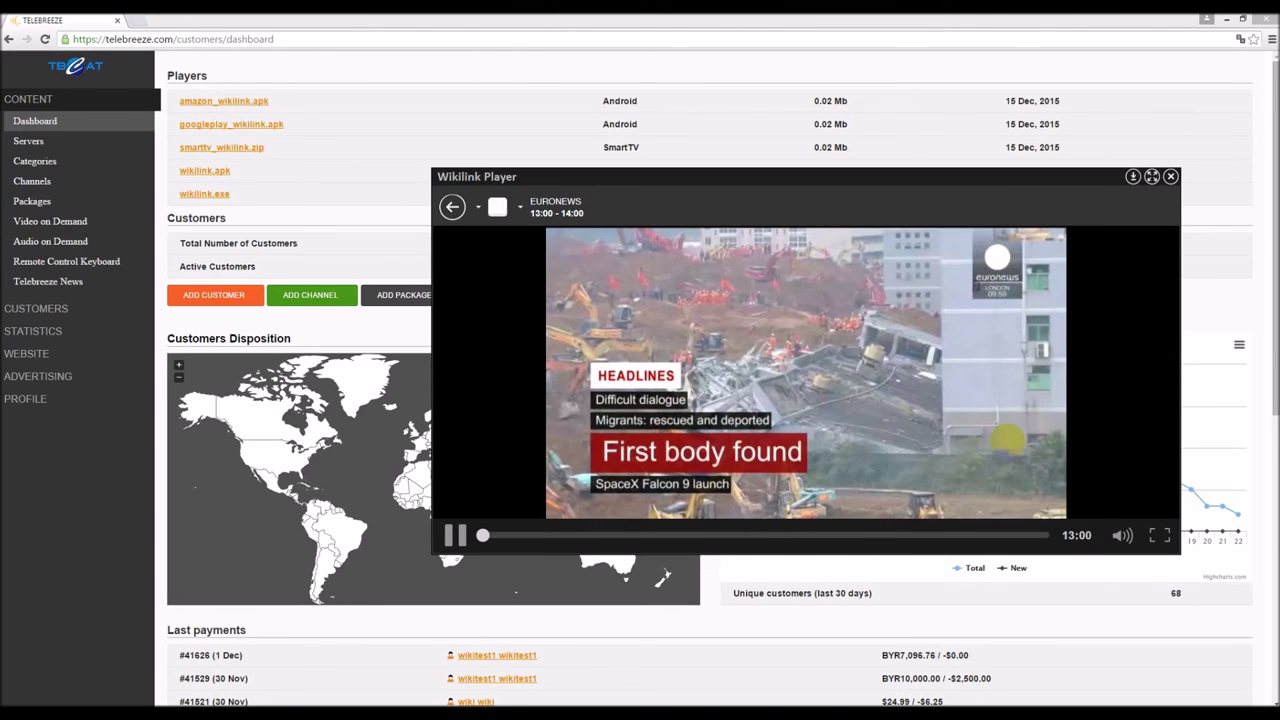
# - Leave the broadcast and start watching the metro video from WIKILINK
pyautogui.click(450, 207)
pyautogui.click(475, 447)
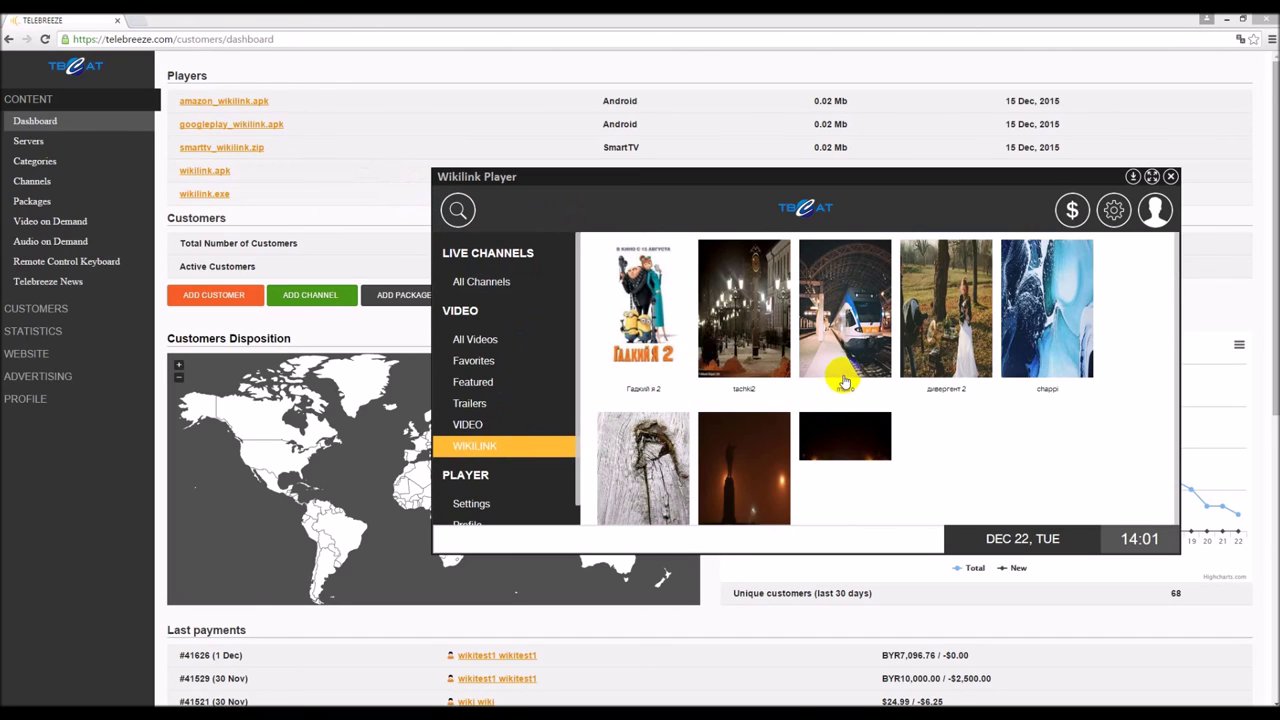
pyautogui.click(842, 374)
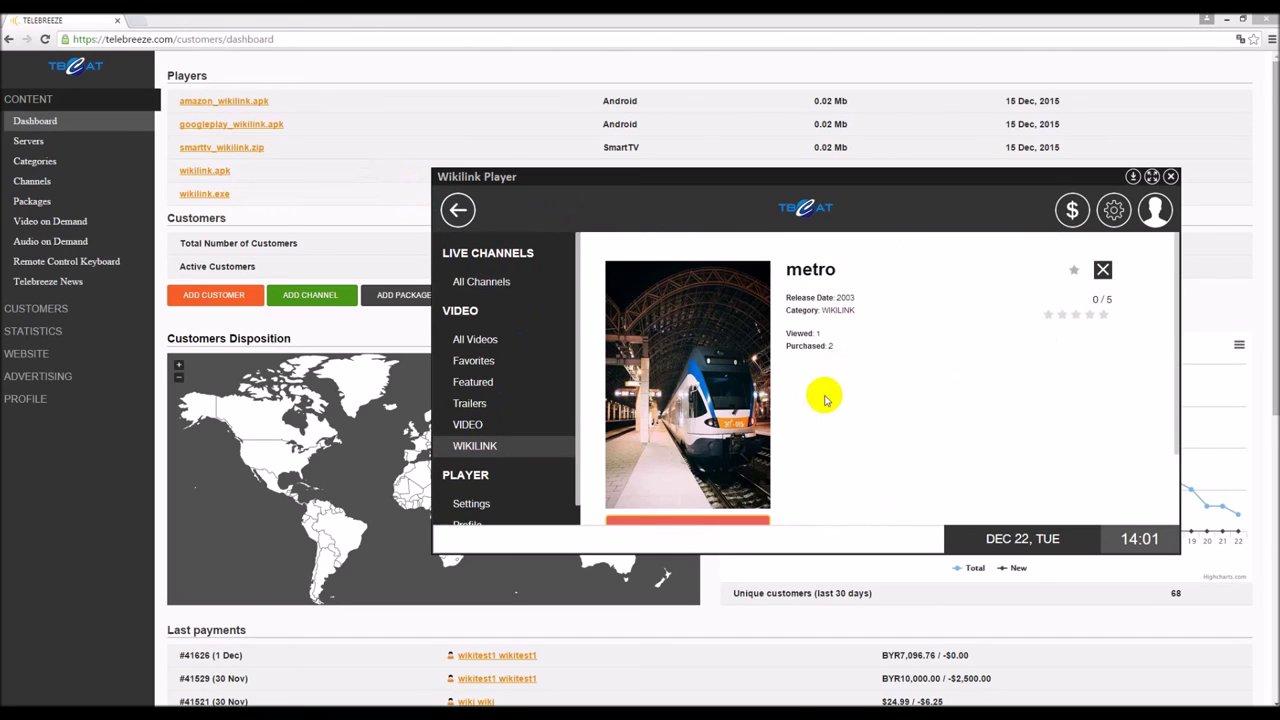
pyautogui.click(728, 508)
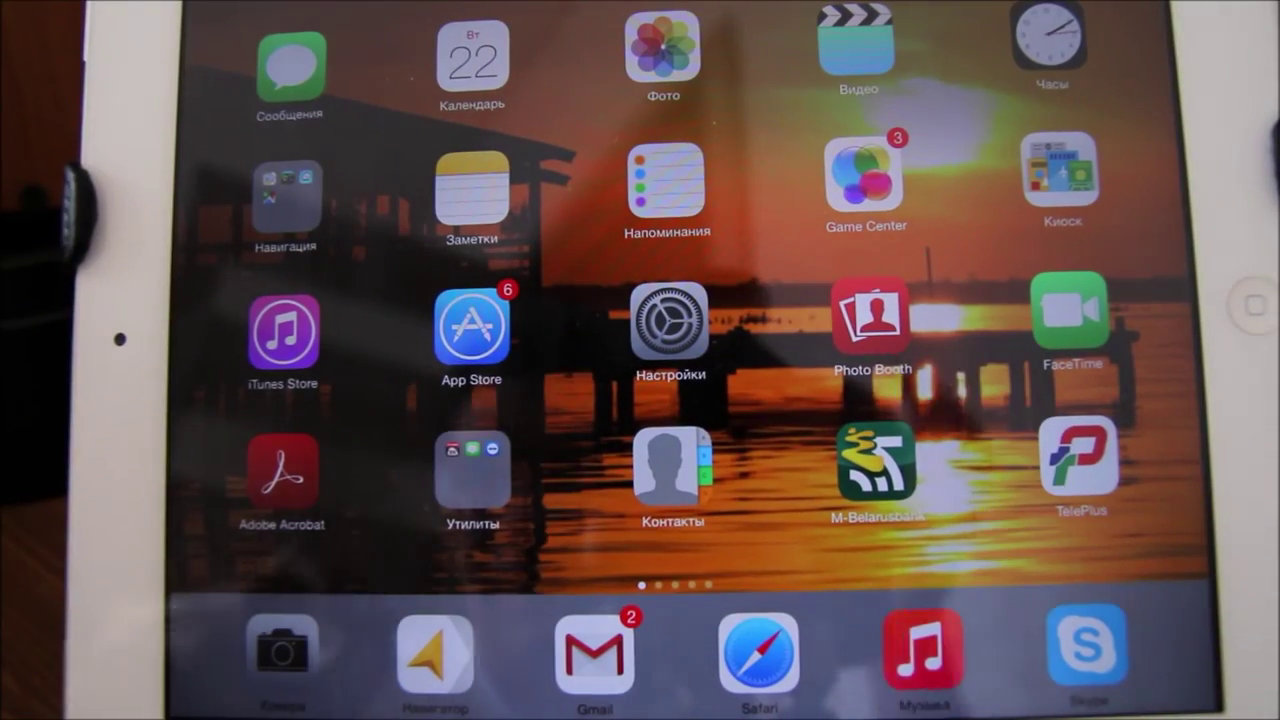
# - Search the App Store for 'teleplus' and open the installed TelePlus app
pyautogui.click(472, 322)
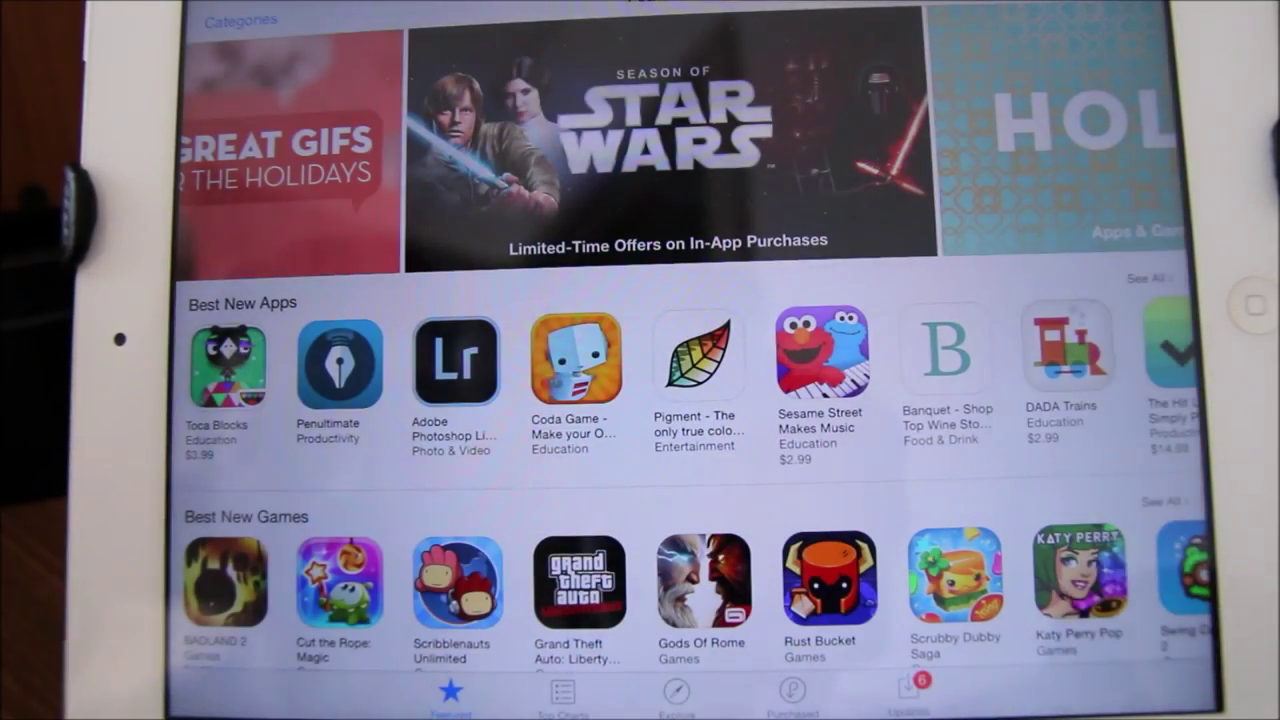
pyautogui.click(1040, 8)
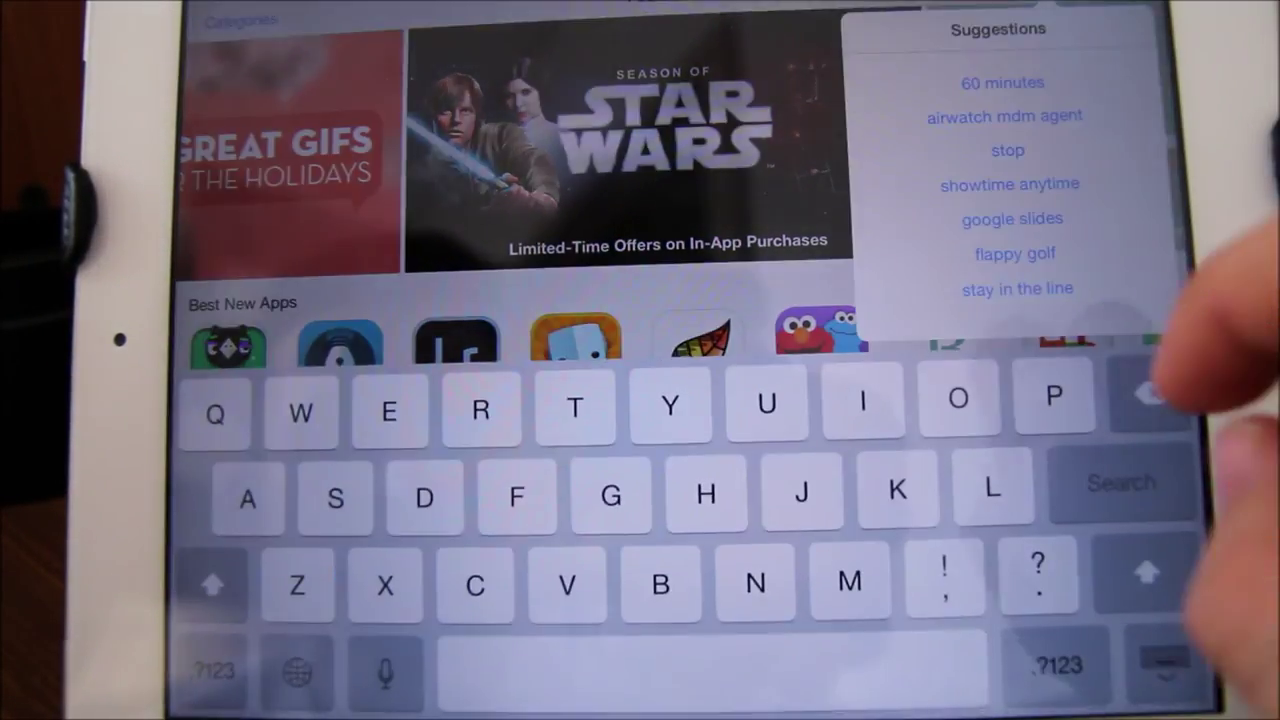
pyautogui.write('te')
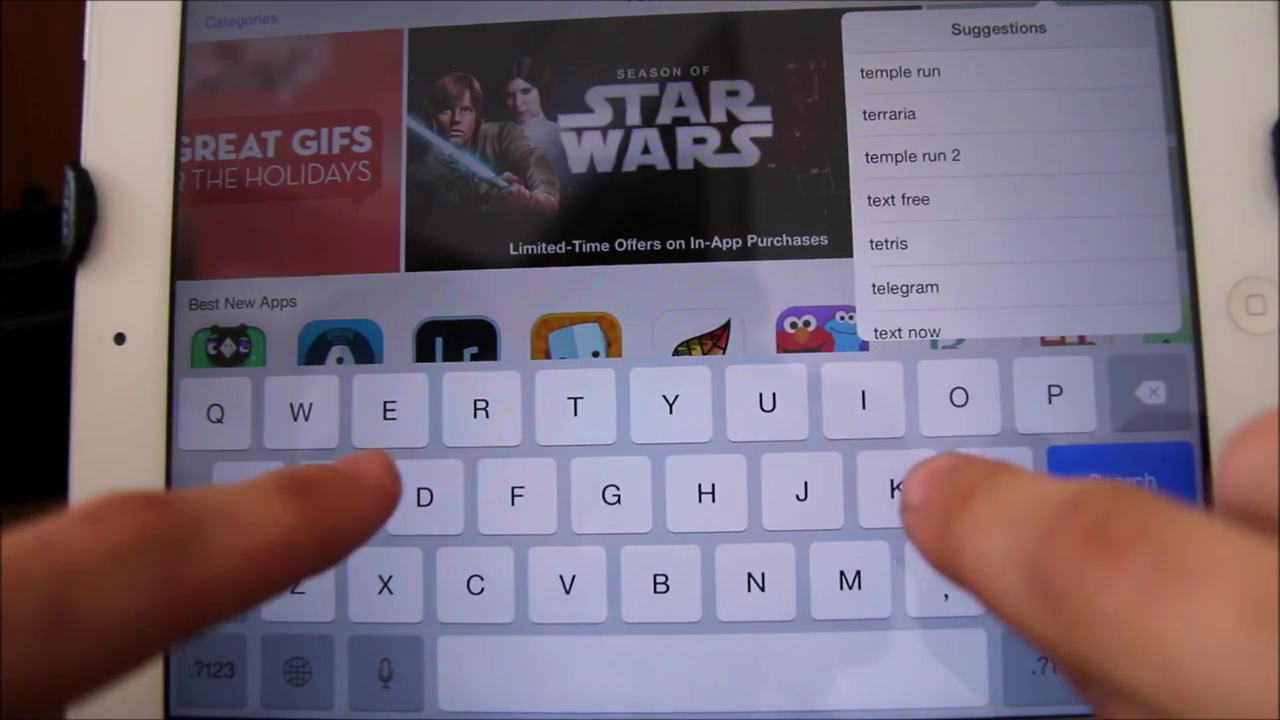
pyautogui.write('le')
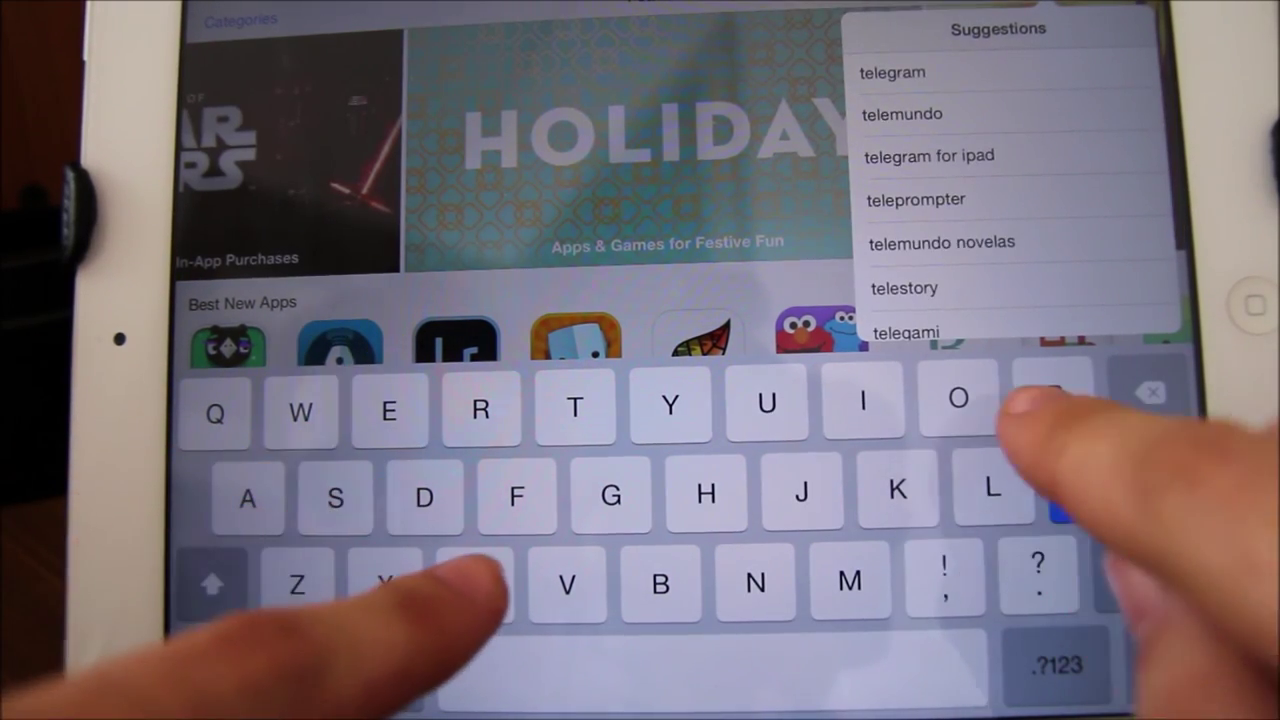
pyautogui.write('plus')
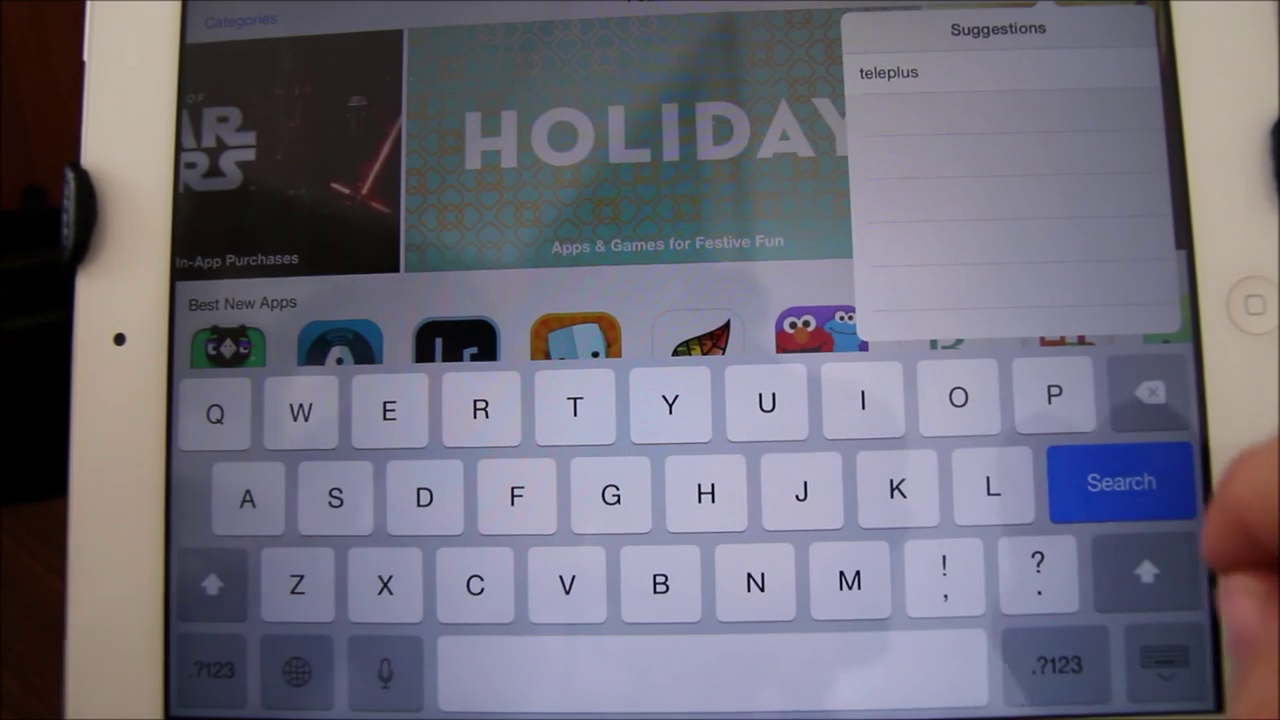
pyautogui.click(1118, 483)
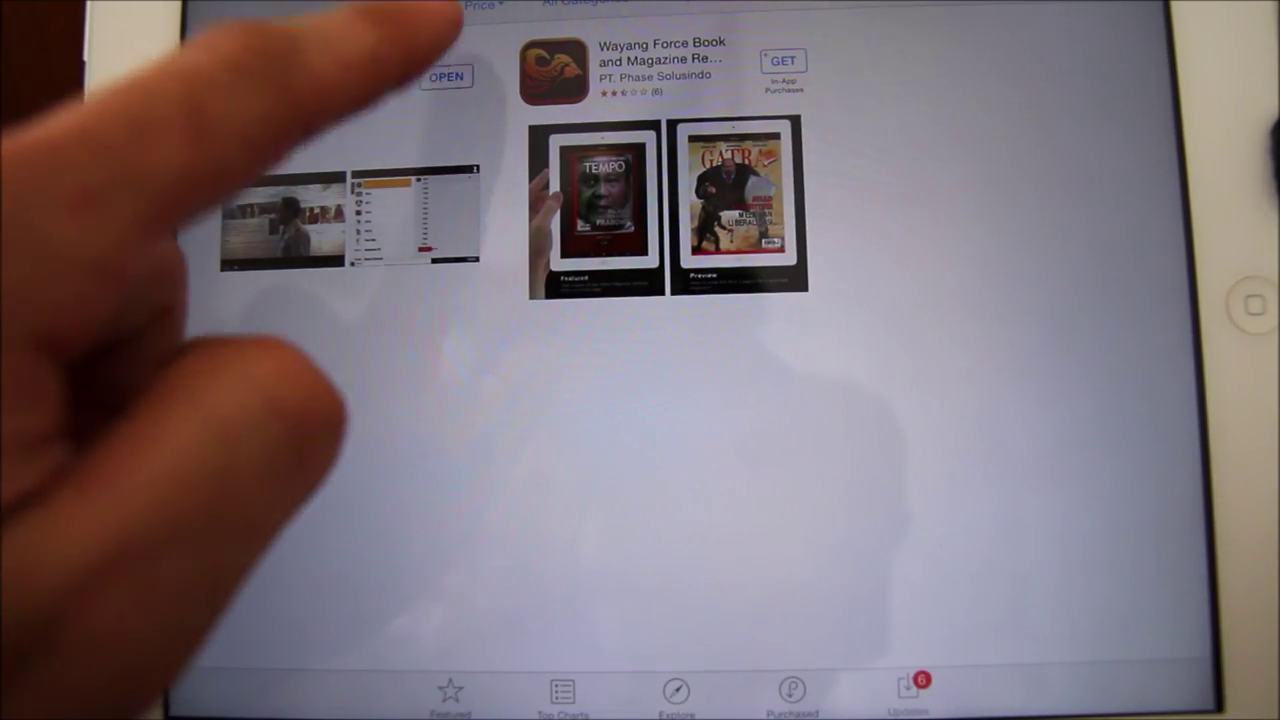
pyautogui.click(446, 76)
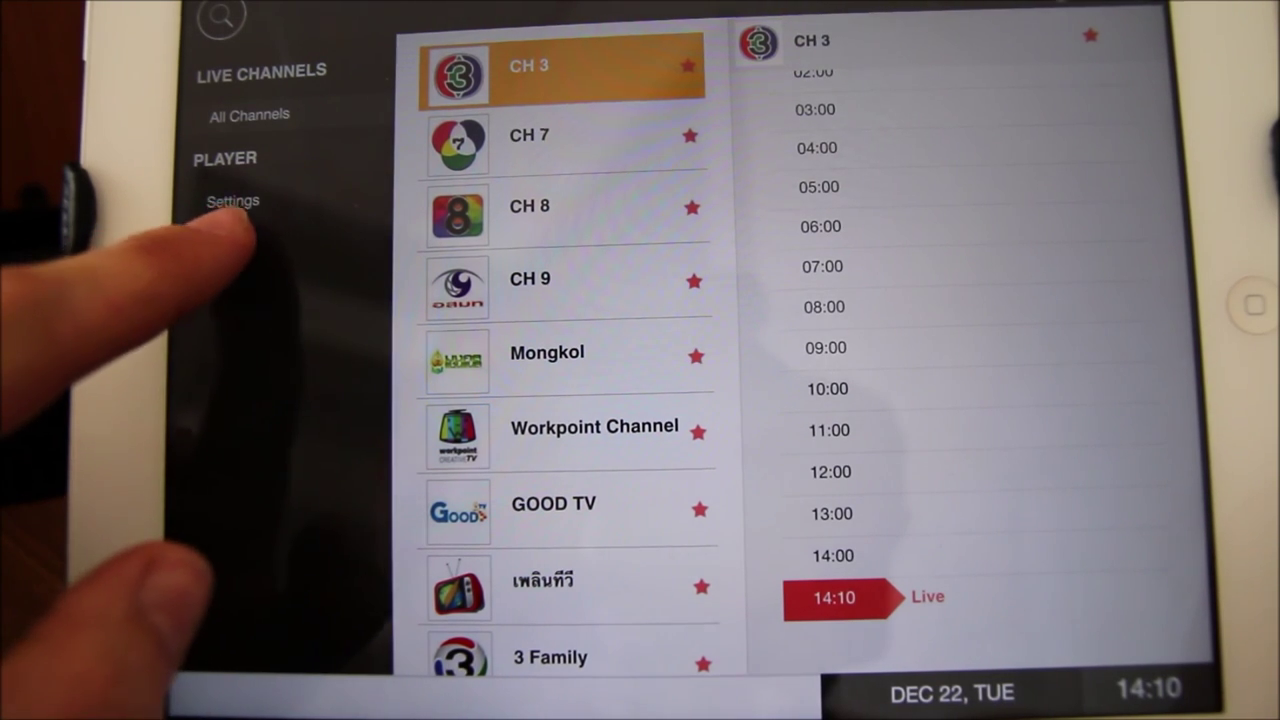
# - From the player profile, enter the account login and password
pyautogui.click(222, 233)
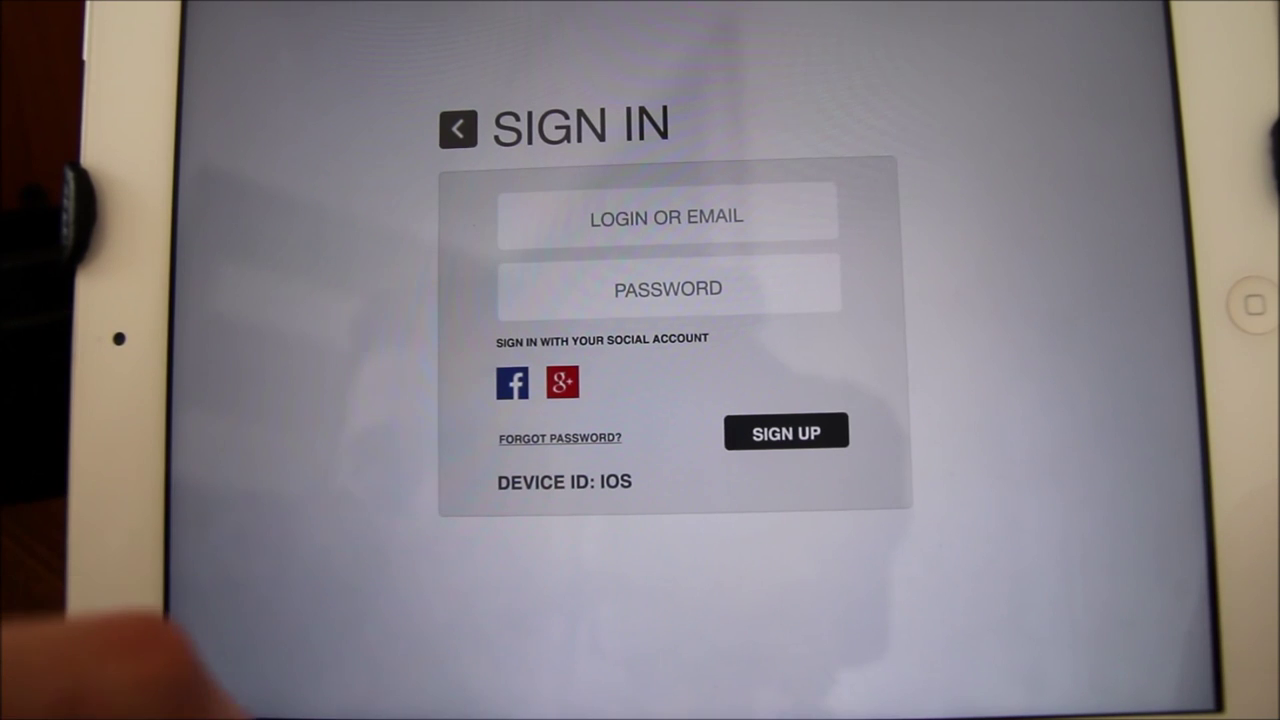
pyautogui.click(667, 217)
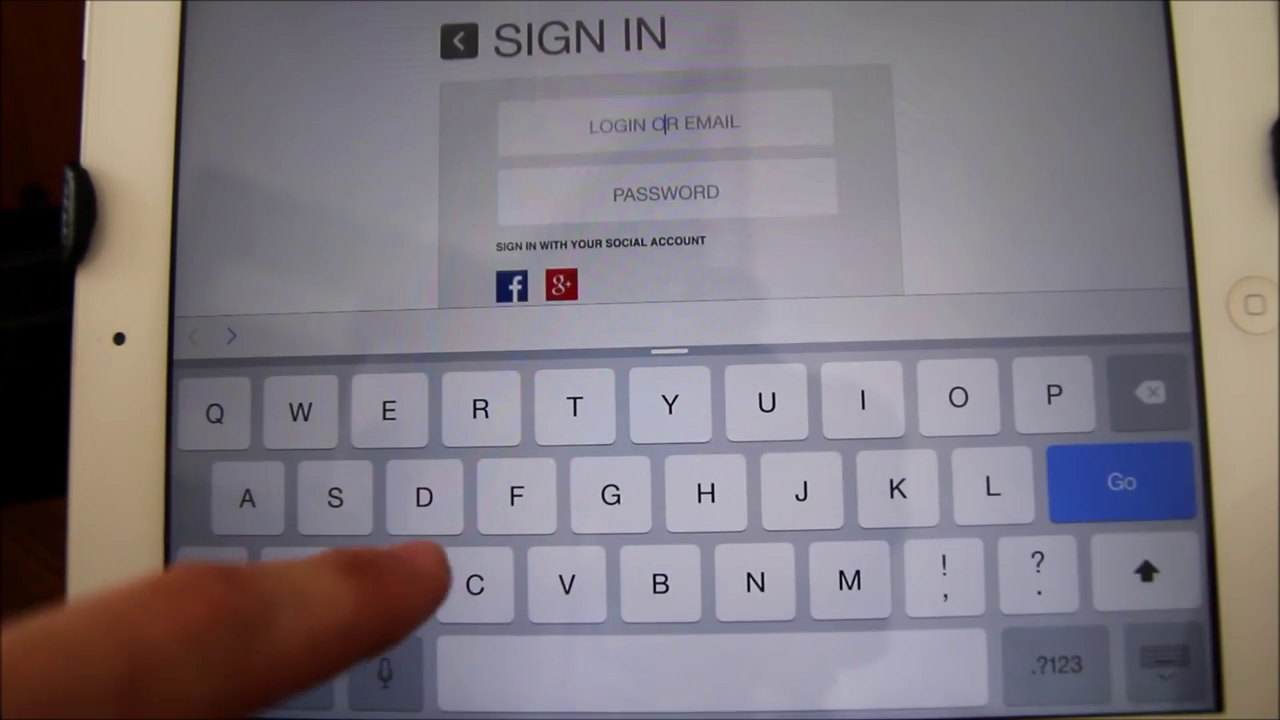
pyautogui.write('Wik')
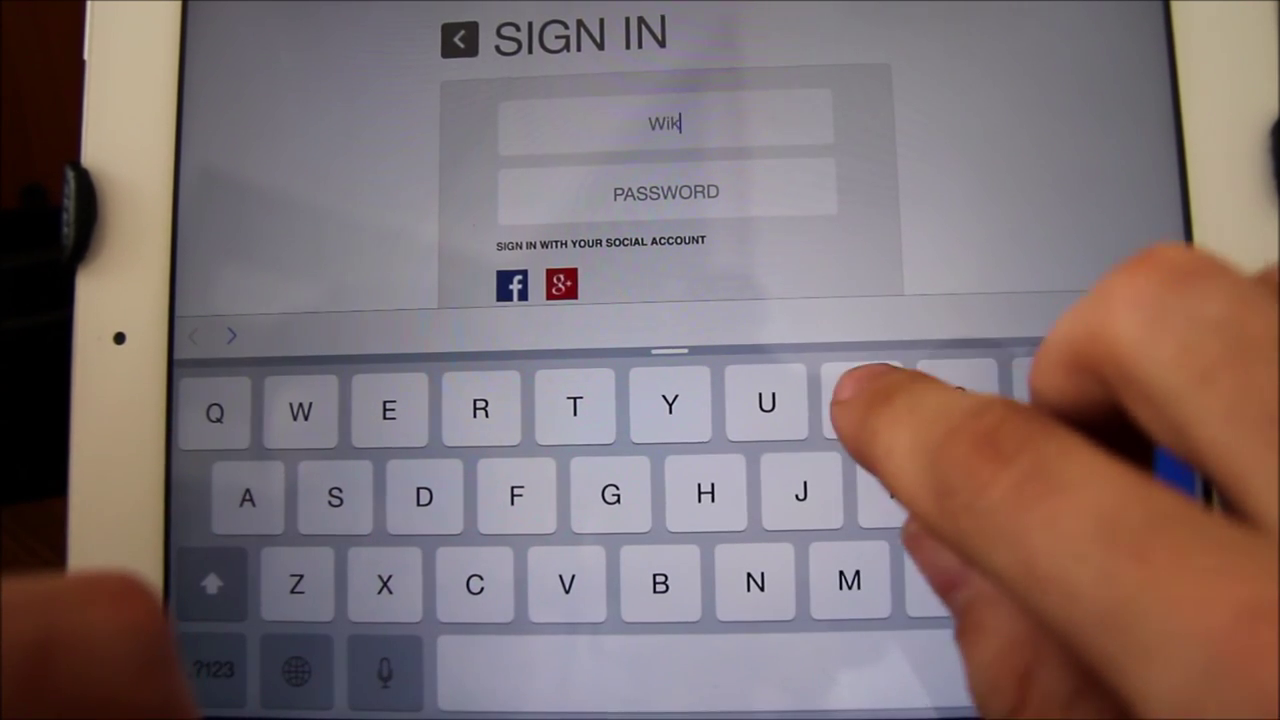
pyautogui.write('ilink')
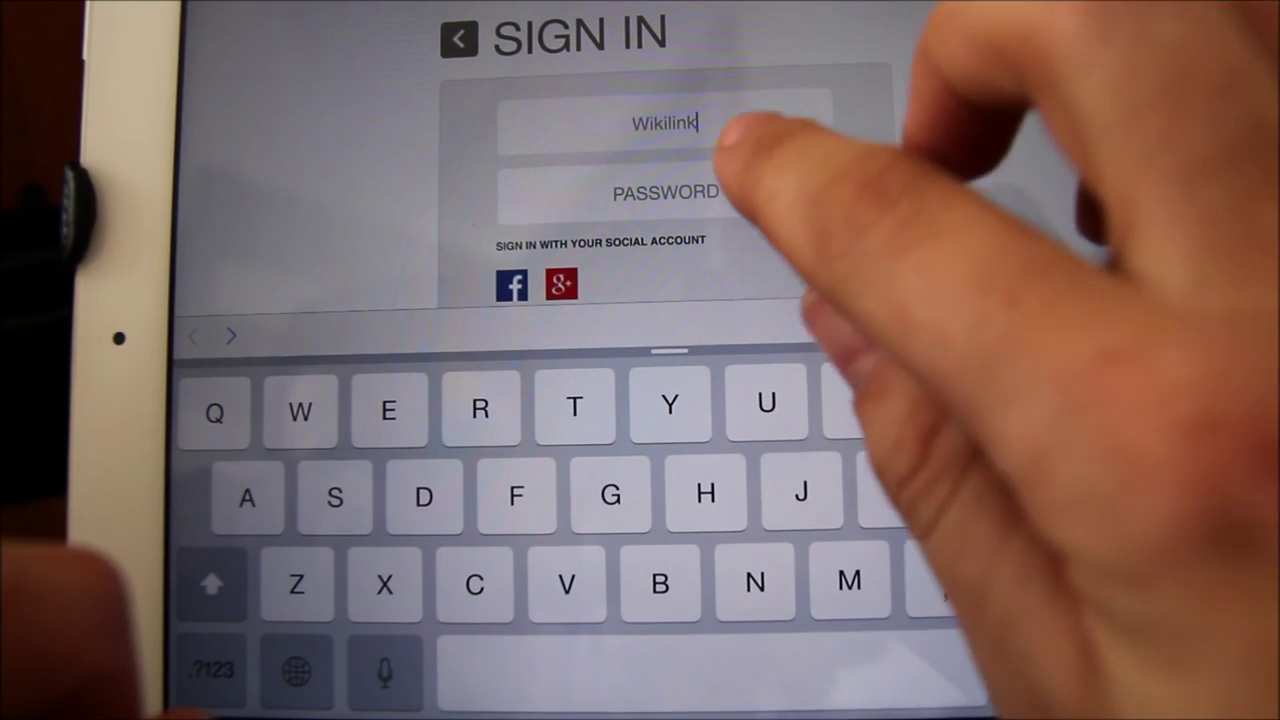
pyautogui.click(735, 190)
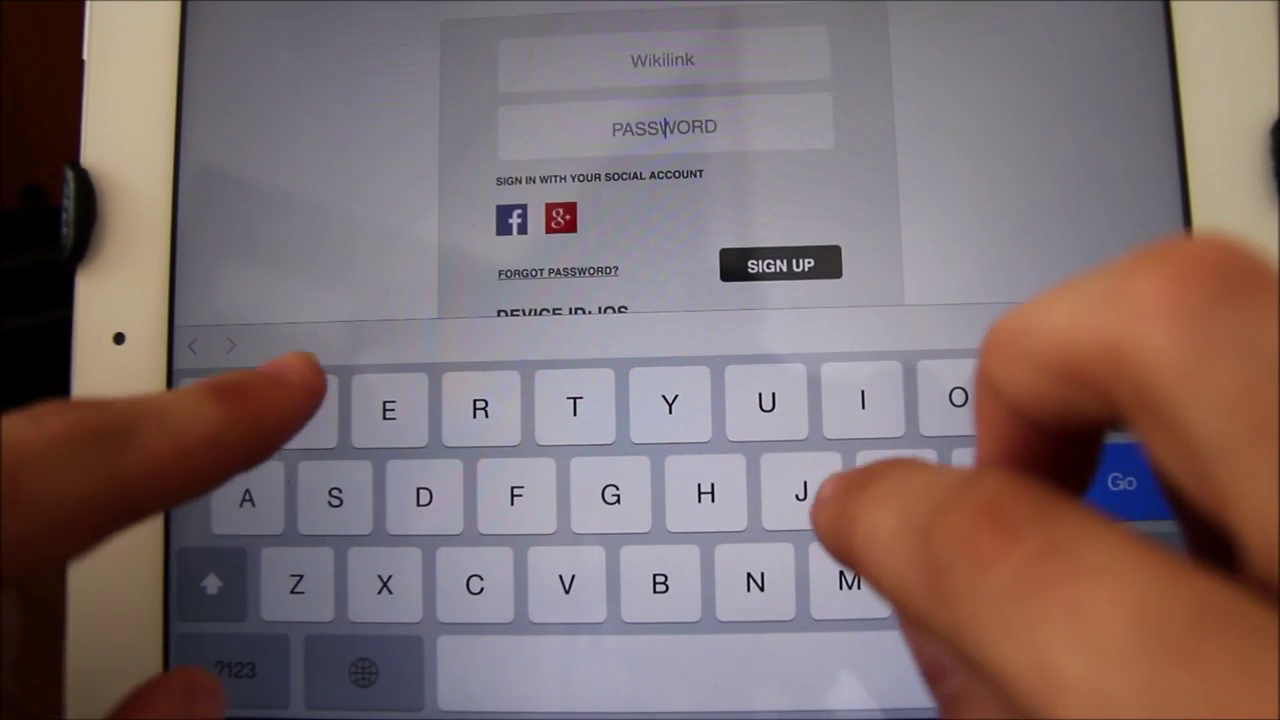
pyautogui.write('w')
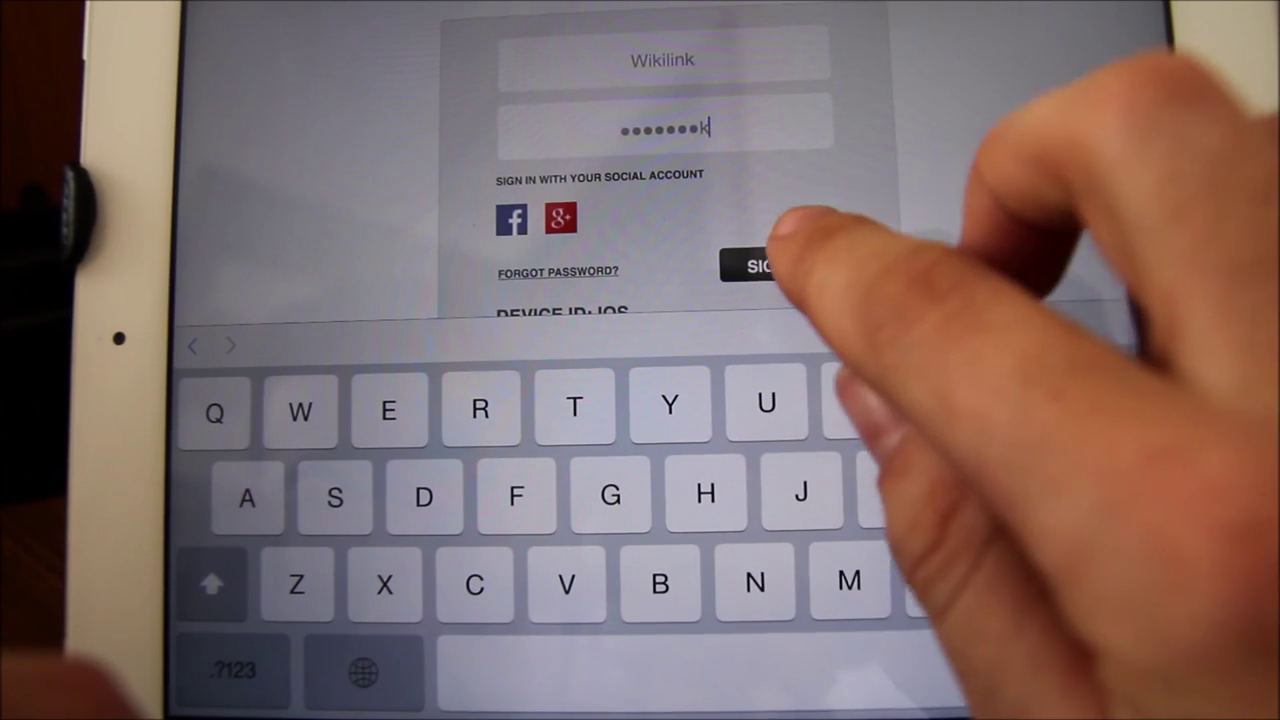
pyautogui.click(780, 265)
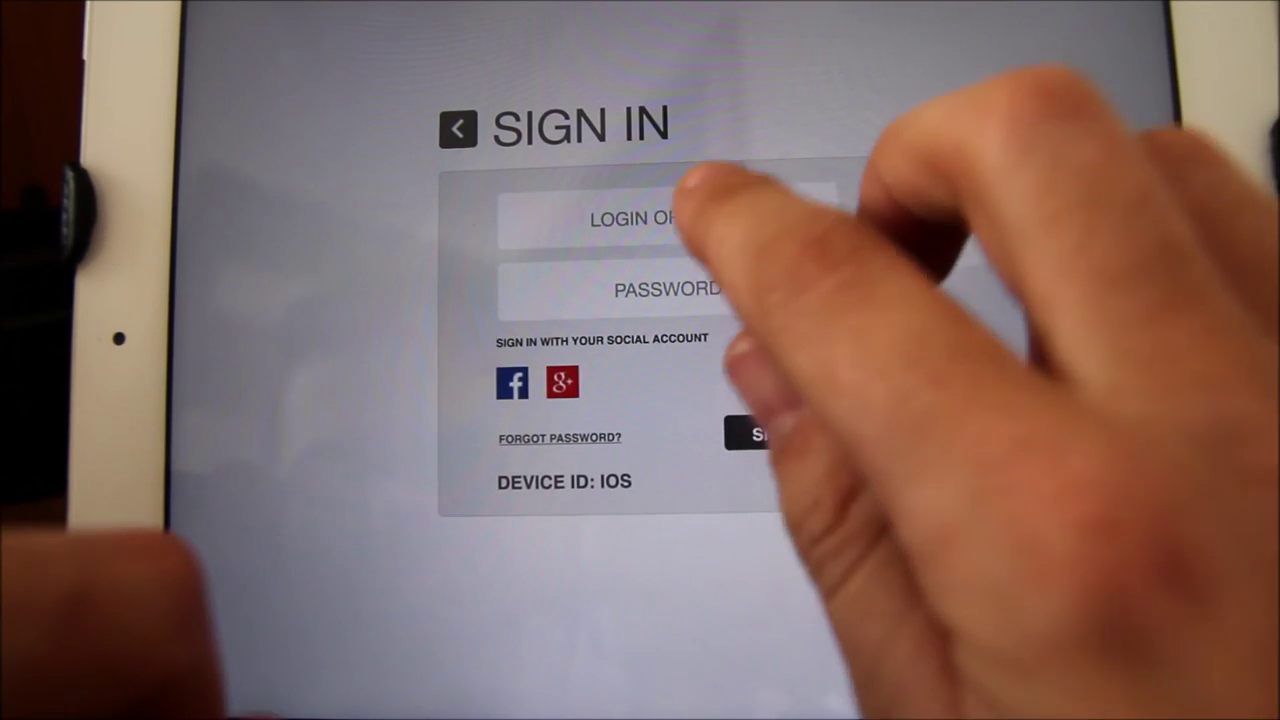
# - Leave the registration form, re-enter the login and password, and submit
pyautogui.click(665, 215)
pyautogui.write('W')
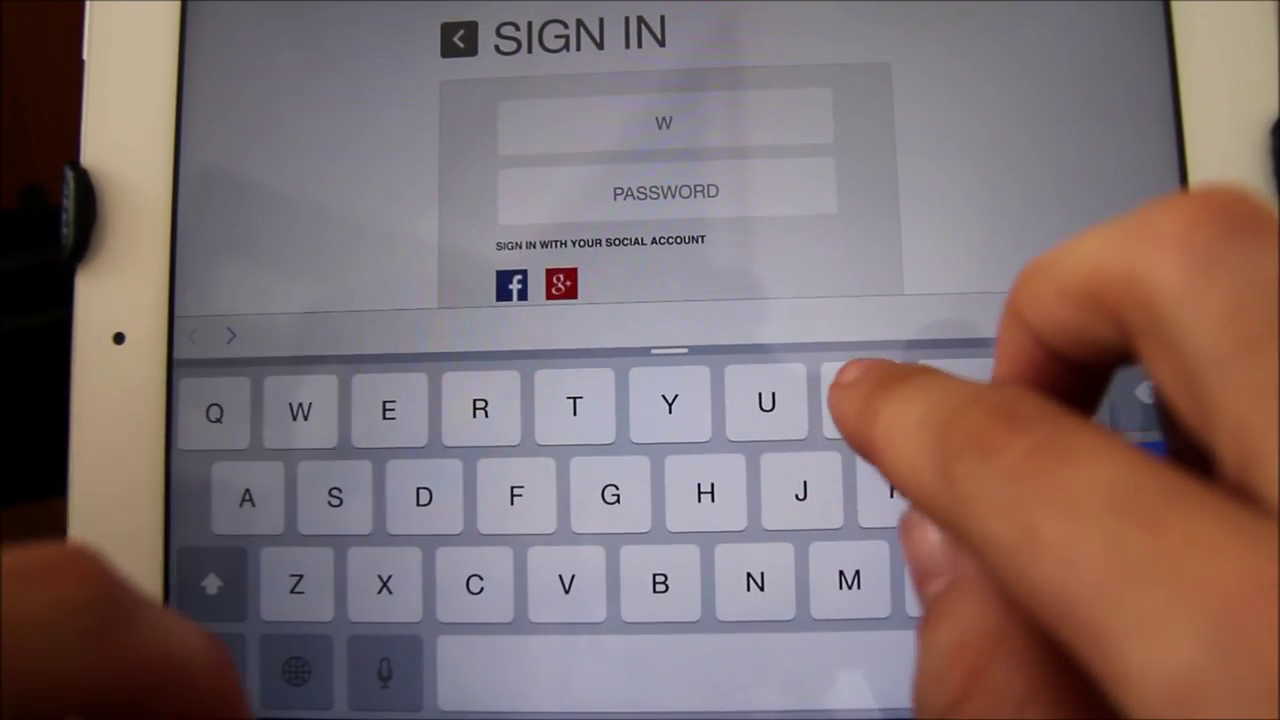
pyautogui.write('ikilin')
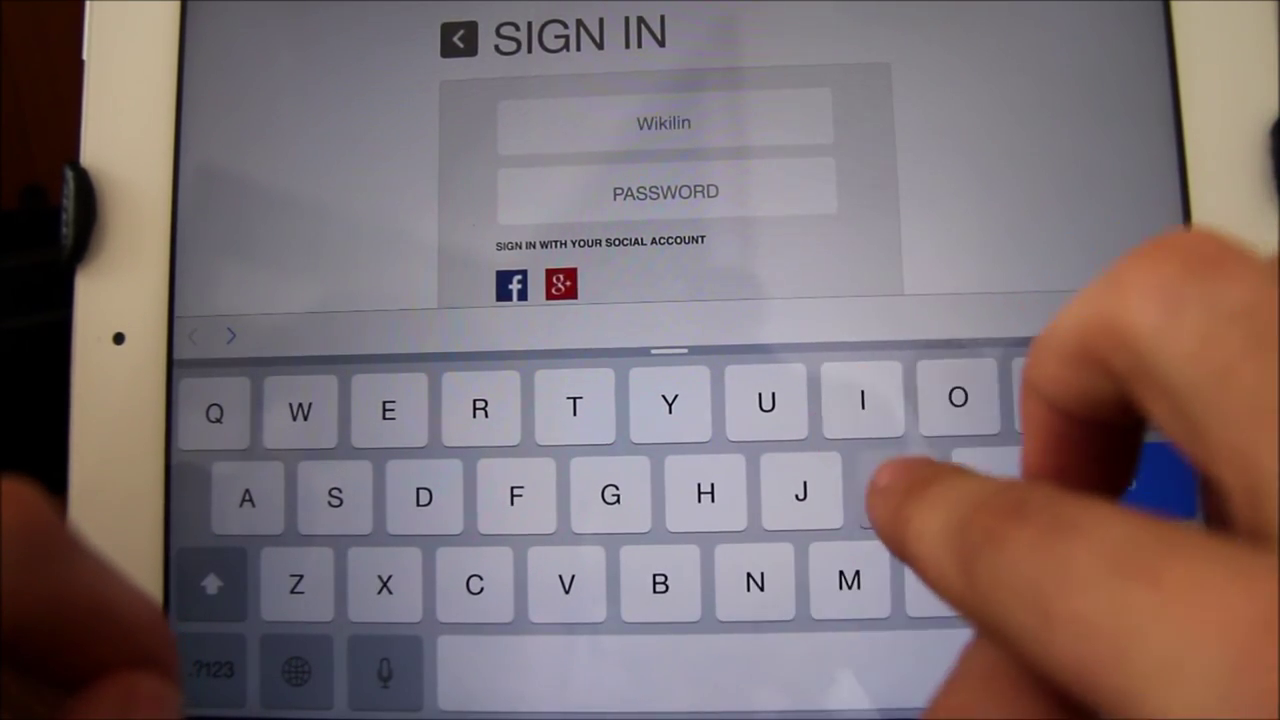
pyautogui.write('k')
pyautogui.click(665, 192)
pyautogui.write('wikilink')
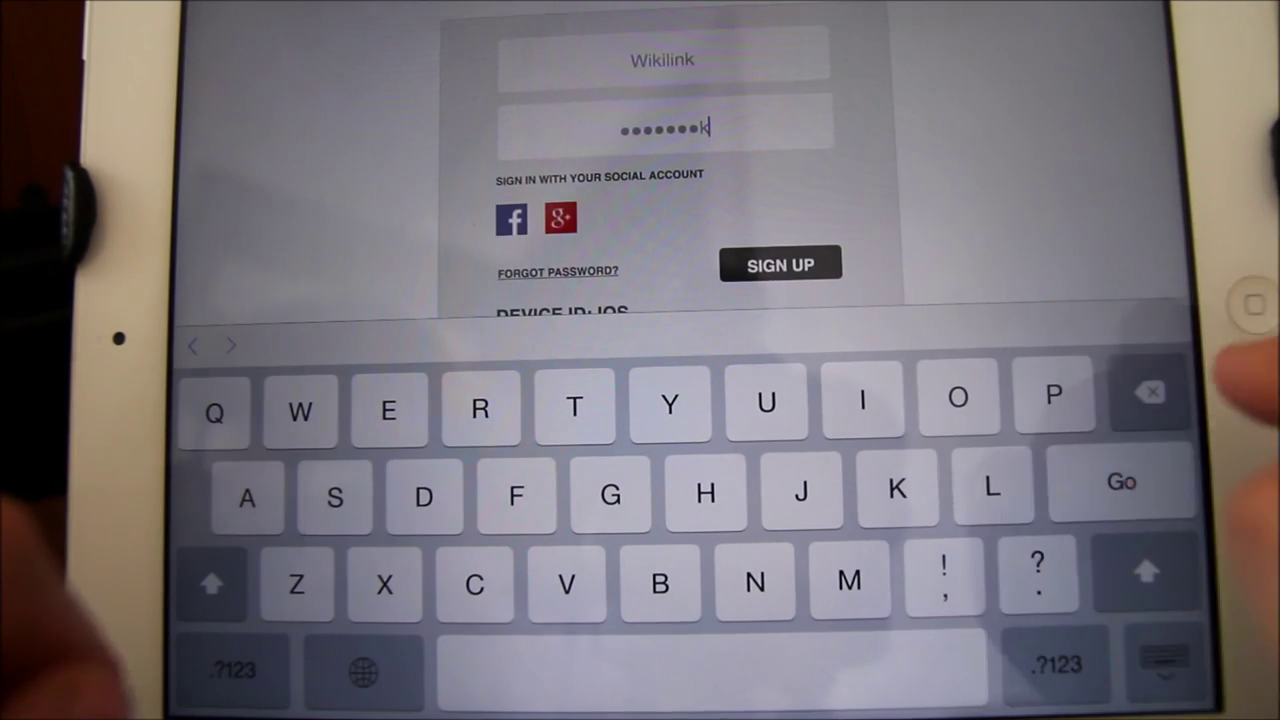
pyautogui.click(1121, 481)
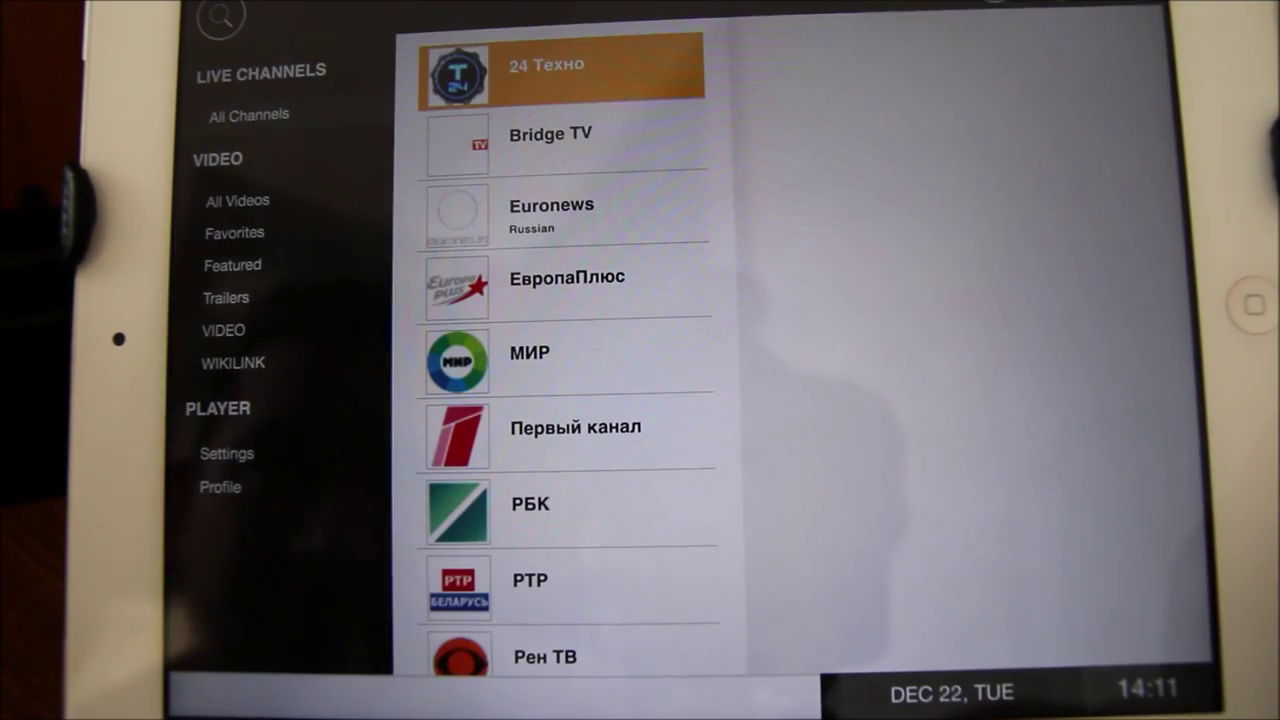
# - Play Euronews's 13:00 programme from its schedule, then return to the channel list
pyautogui.click(560, 205)
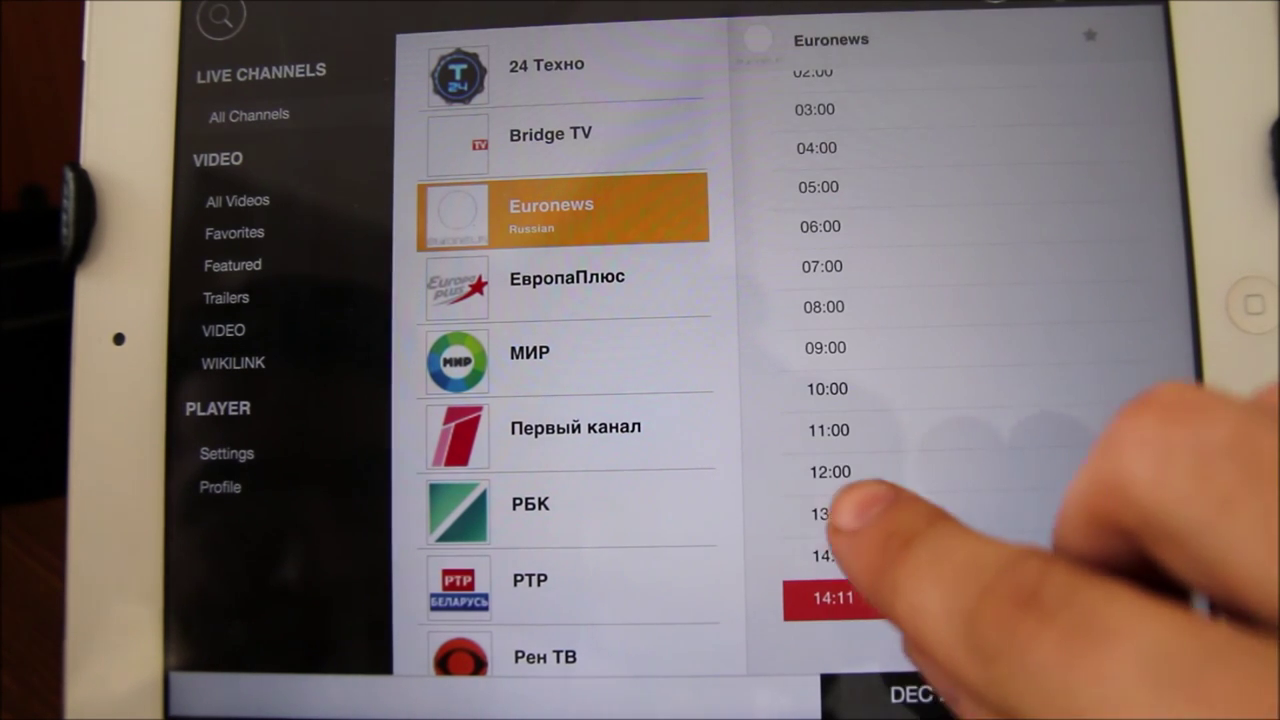
pyautogui.click(832, 513)
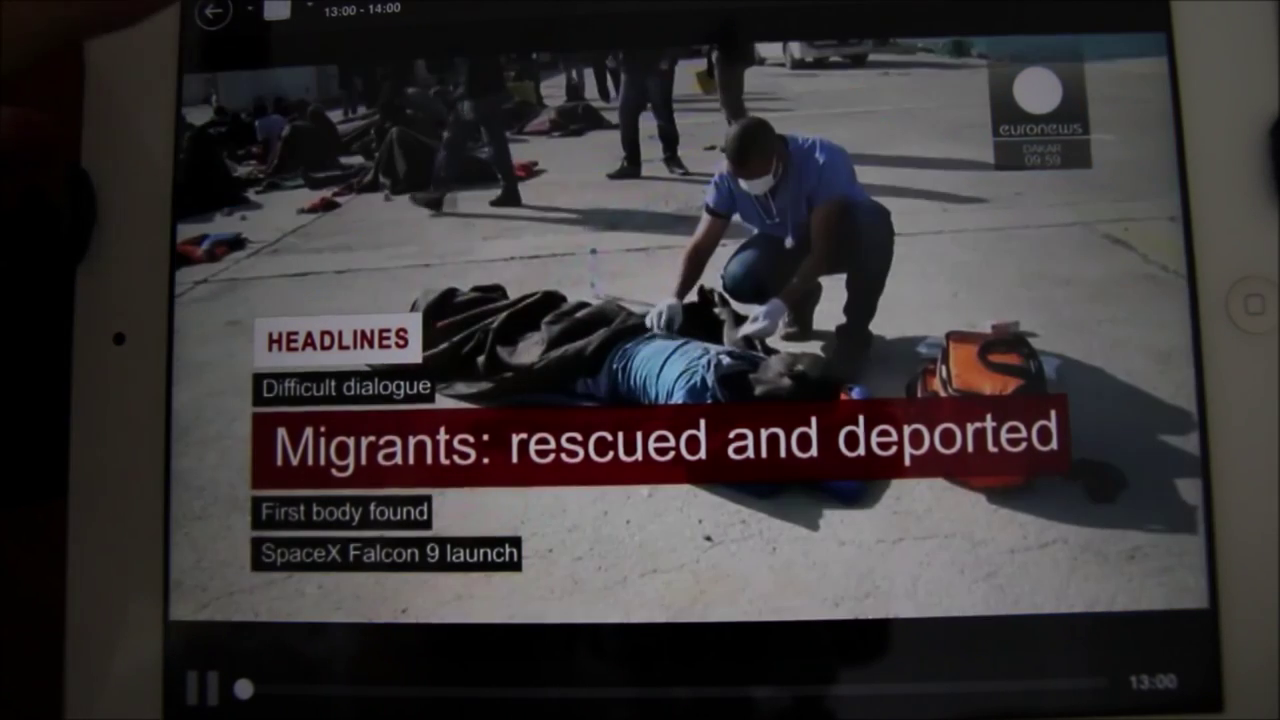
pyautogui.click(213, 13)
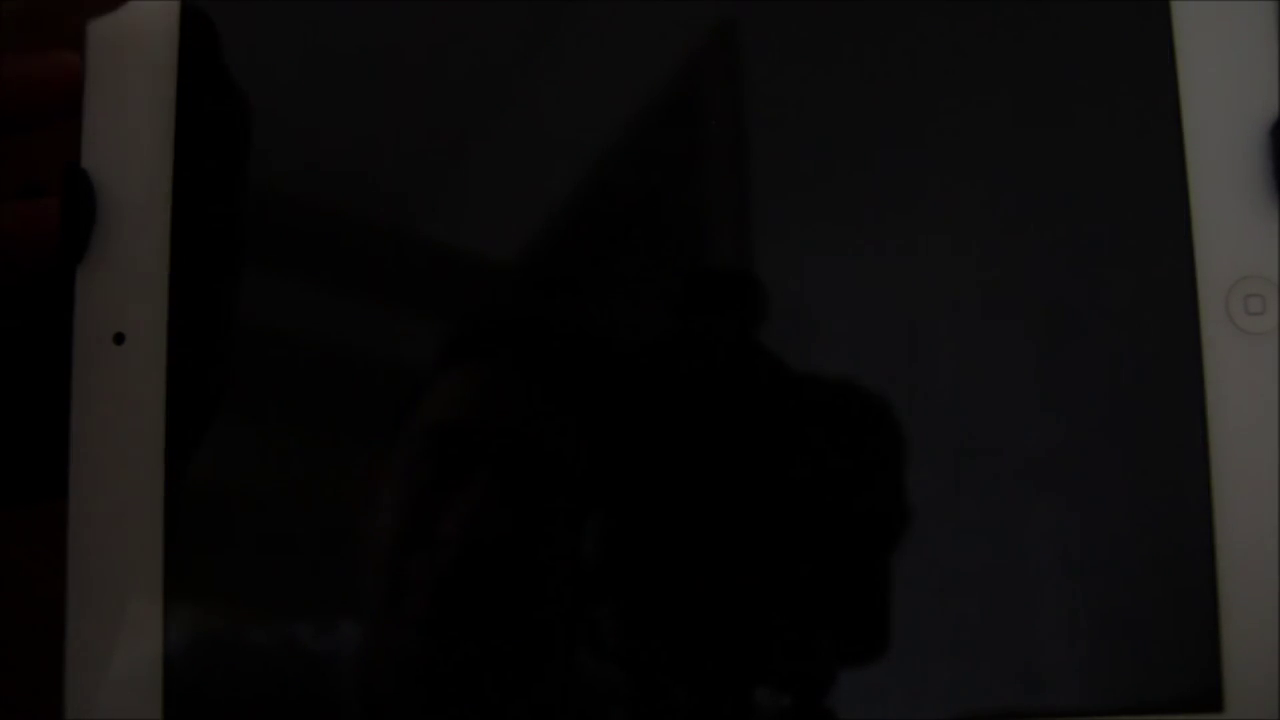
# - Start watching the 'человек муравей' video from the WIKILINK category
pyautogui.click(232, 362)
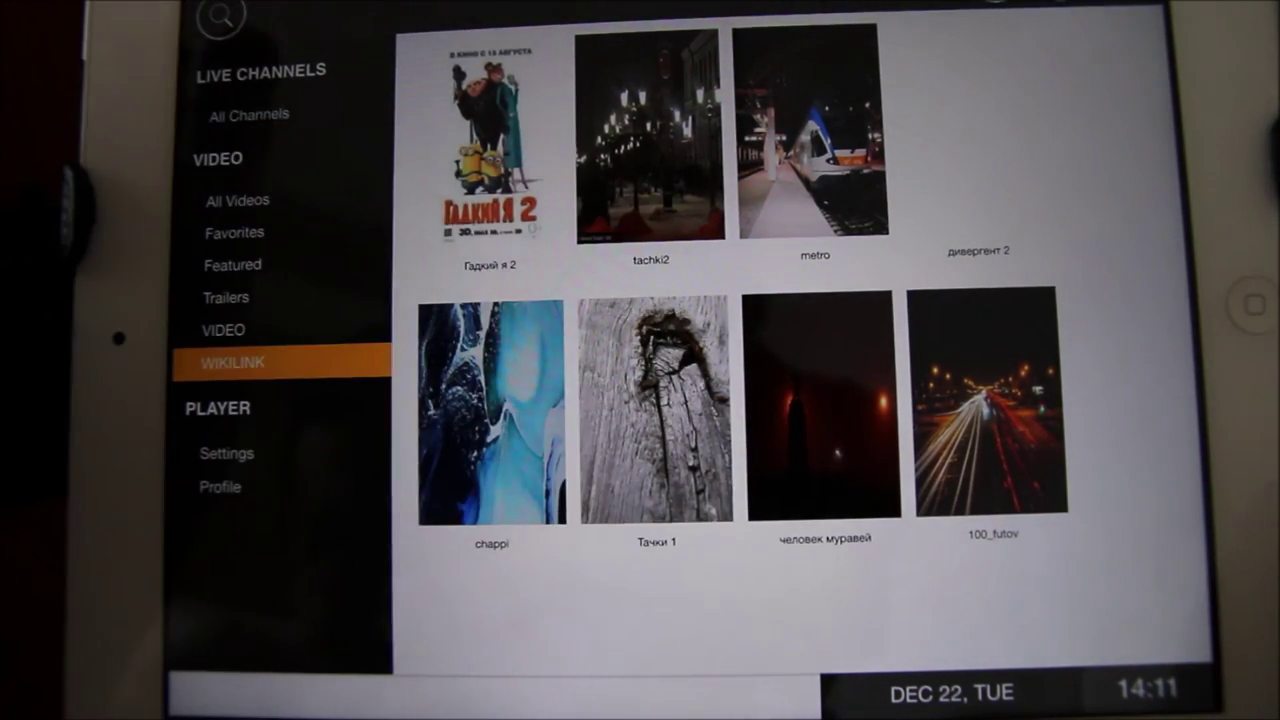
pyautogui.click(822, 405)
pyautogui.click(600, 488)
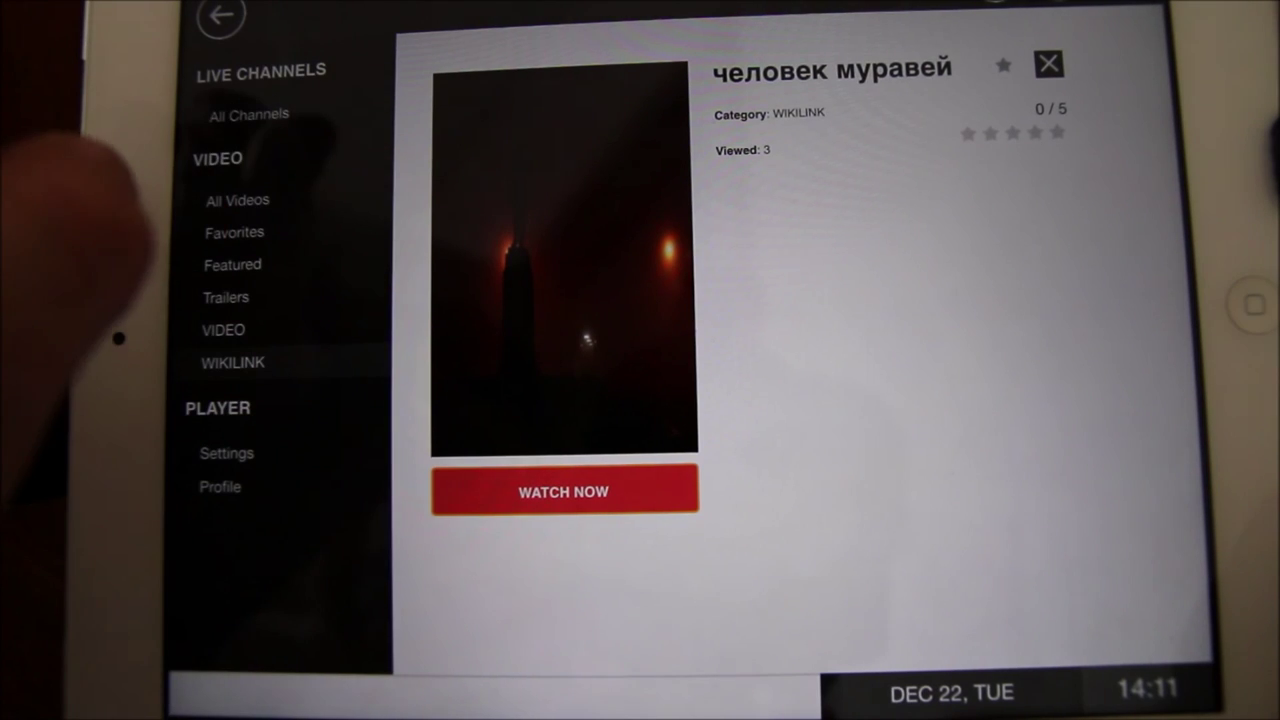